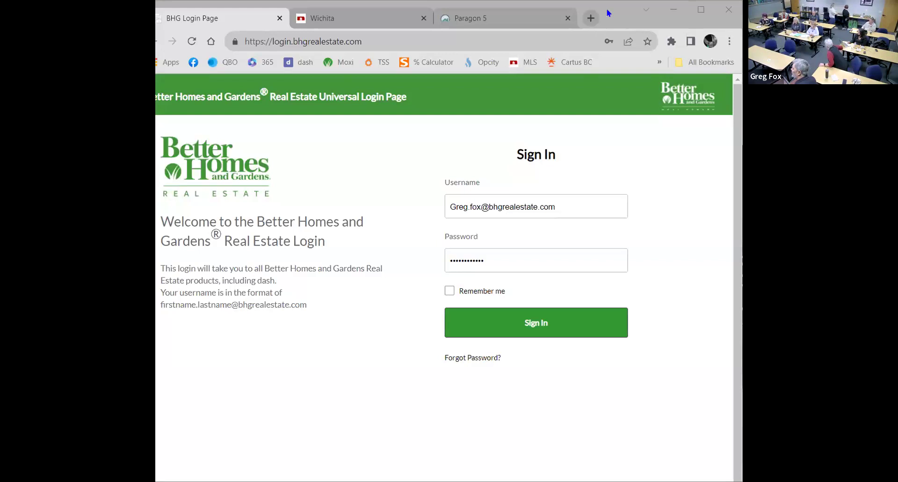
# Maximize the browser and sign in to the real estate account
pyautogui.doubleClick(608, 11)
pyautogui.click(560, 314)
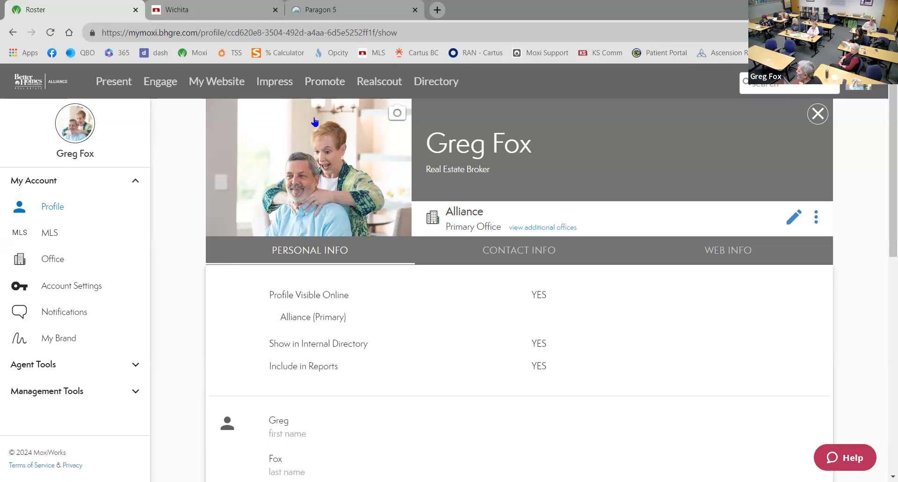
# Switch MoxiEngage from manager view to Agent Mode and open the My People list
pyautogui.click(158, 89)
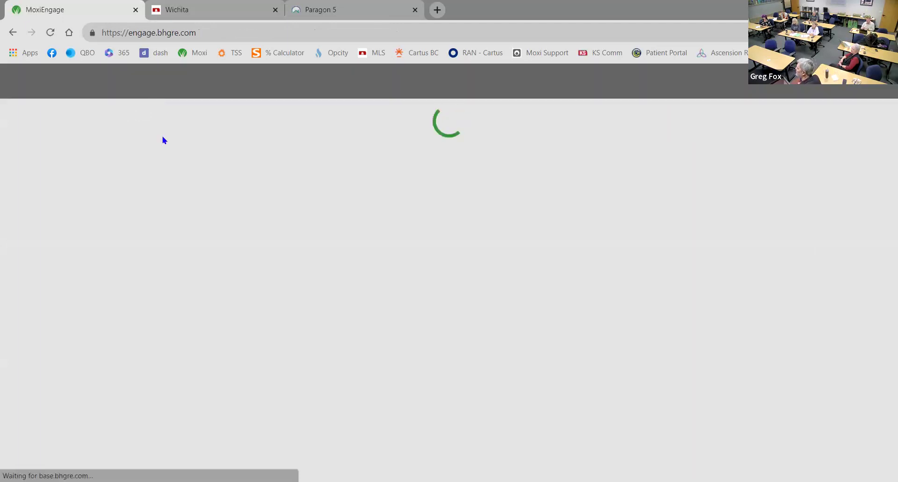
pyautogui.moveTo(81, 119)
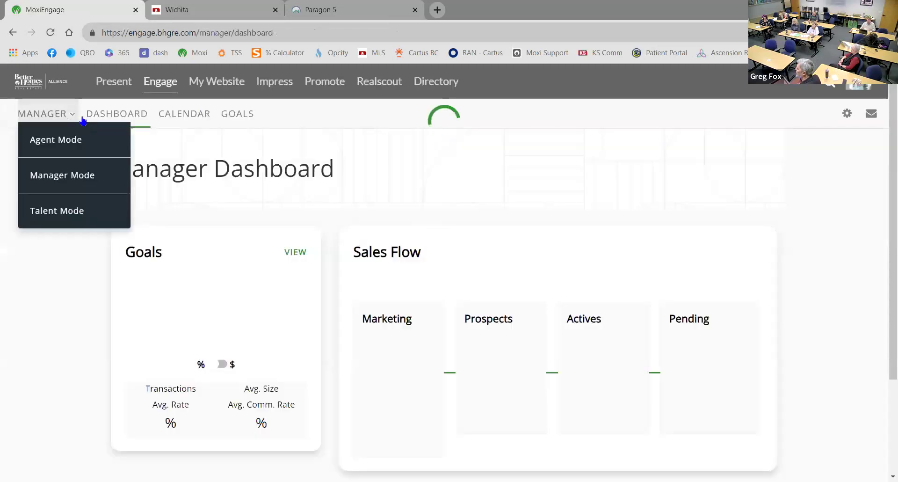
pyautogui.click(71, 142)
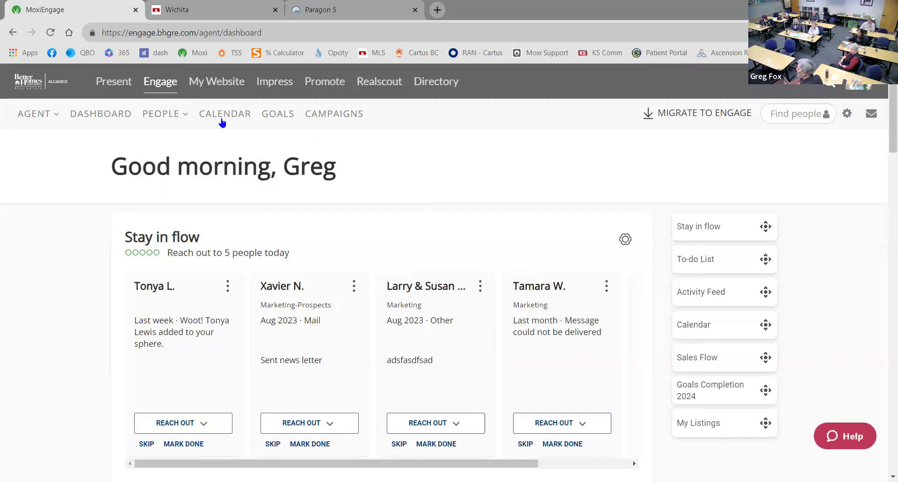
pyautogui.moveTo(180, 119)
pyautogui.click(177, 177)
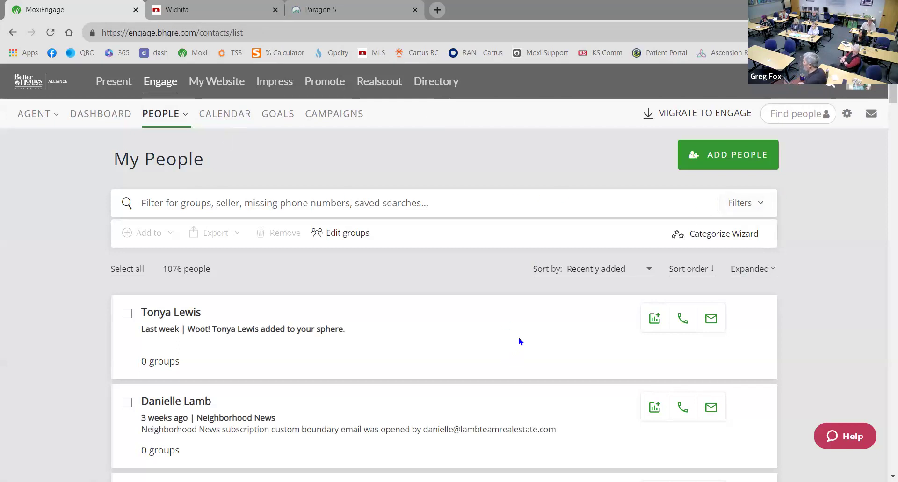
# Scroll through the 1076-person contact list sorted by recently added
pyautogui.scroll(-5, 532, 342)
pyautogui.scroll(6, 534, 343)
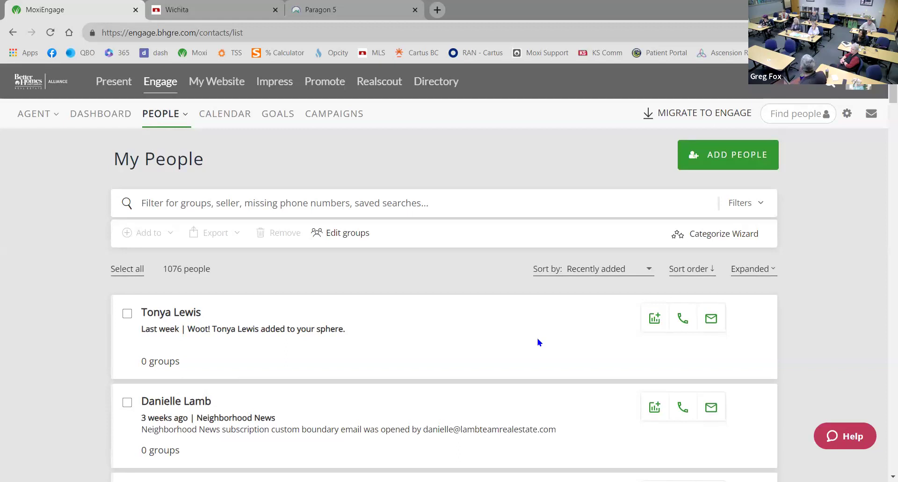
# Open the contact filters and look through the Groups and Client Type options
pyautogui.click(760, 209)
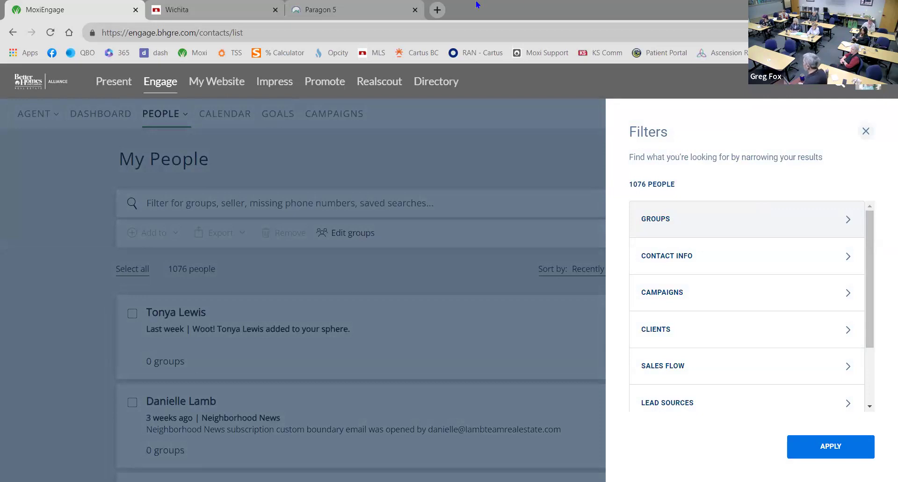
pyautogui.click(817, 216)
pyautogui.scroll(-1, 737, 271)
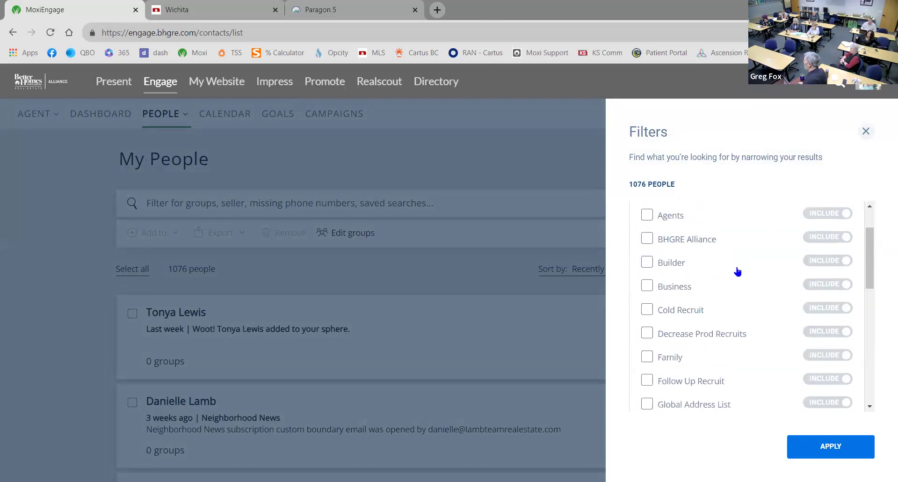
pyautogui.scroll(-2, 738, 271)
pyautogui.scroll(3, 738, 271)
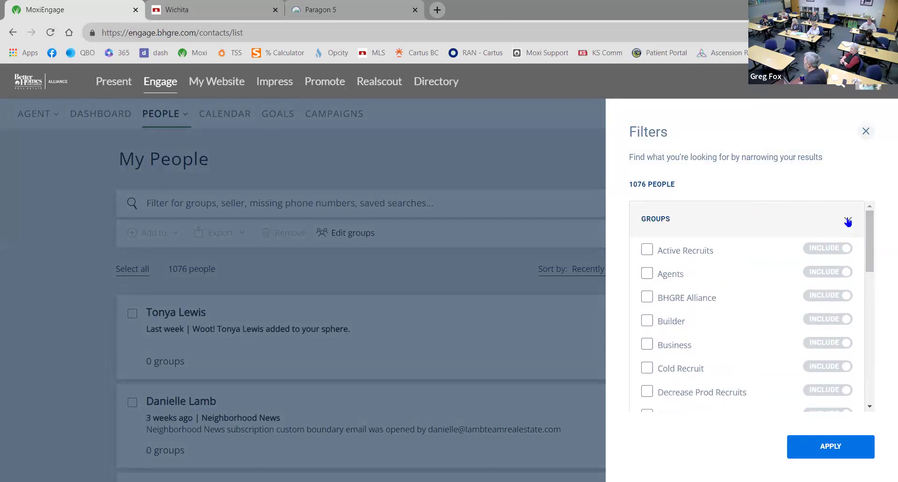
pyautogui.click(848, 220)
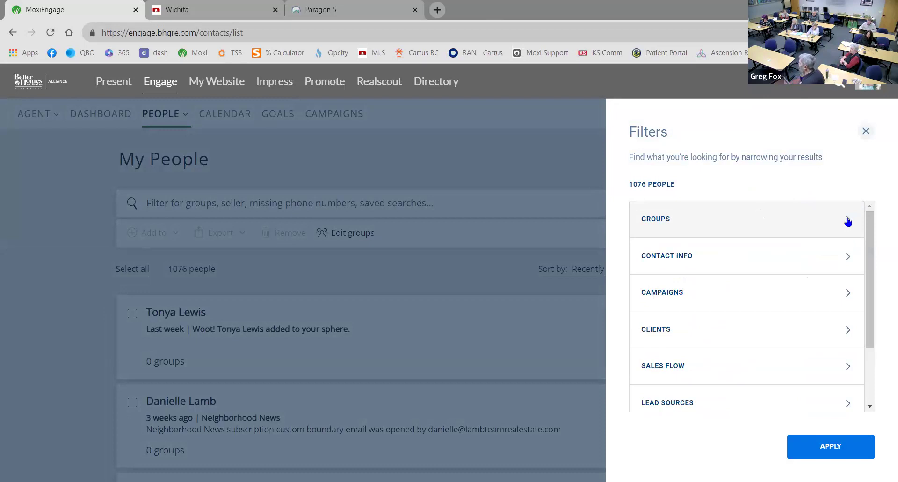
pyautogui.click(847, 330)
pyautogui.scroll(-3, 837, 359)
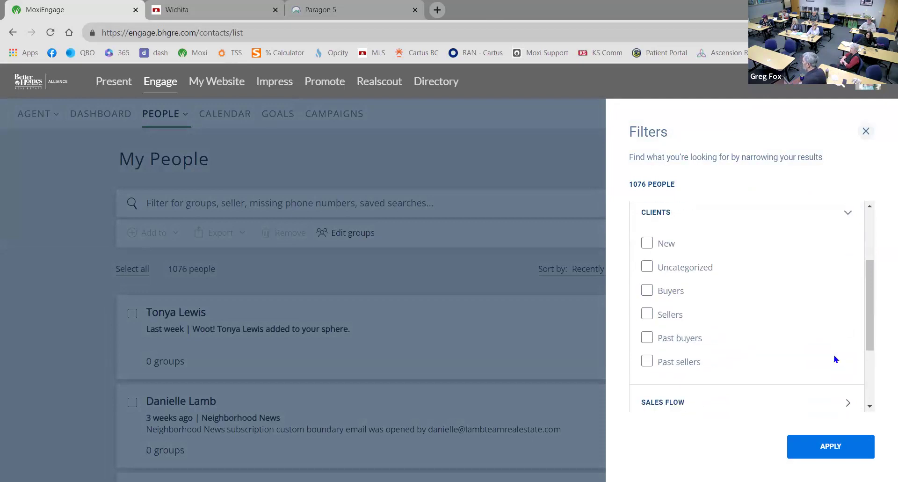
pyautogui.scroll(-1, 836, 359)
pyautogui.scroll(3, 835, 355)
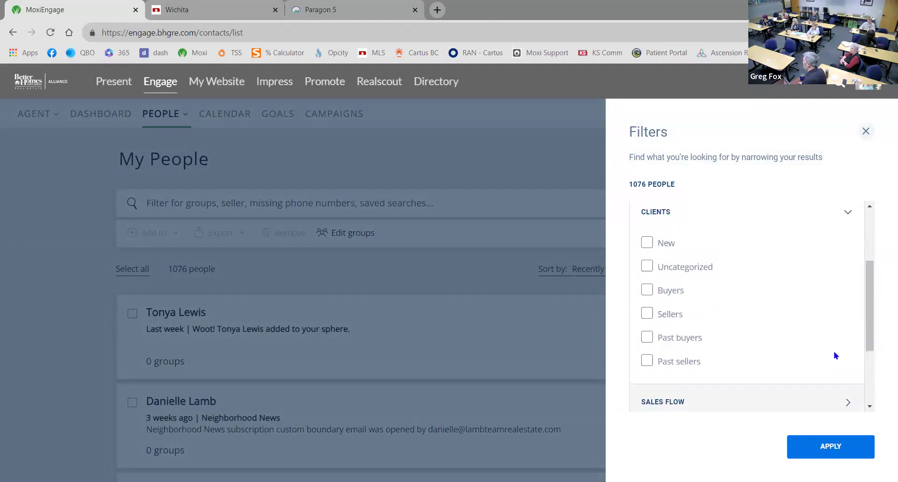
pyautogui.scroll(3, 837, 353)
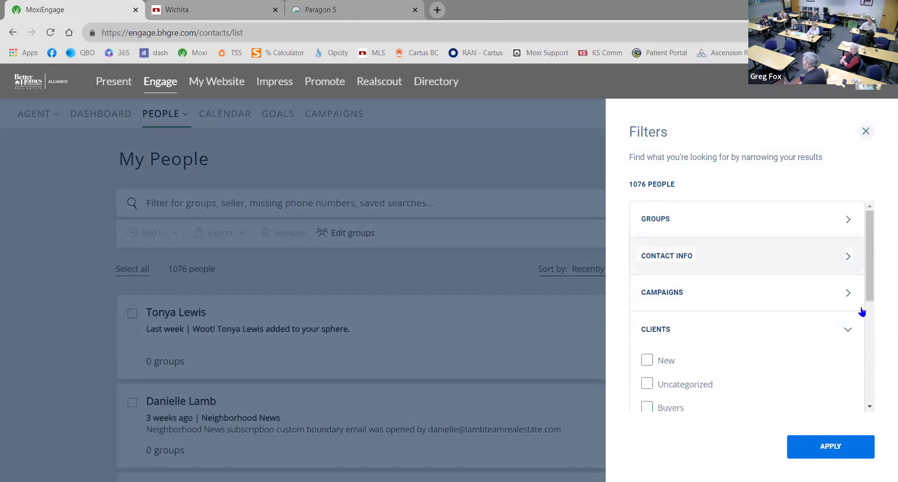
pyautogui.click(855, 328)
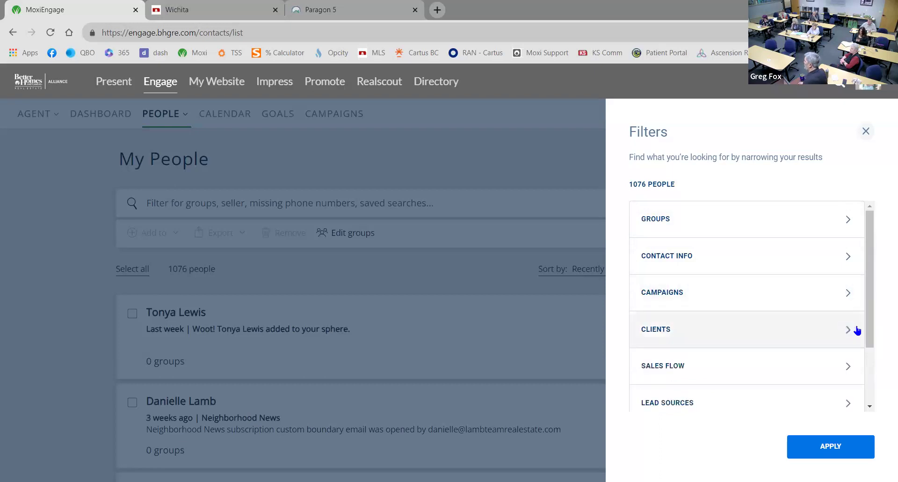
# Apply an Include filter for Home Address under Contact Info, leaving 218 people
pyautogui.click(850, 259)
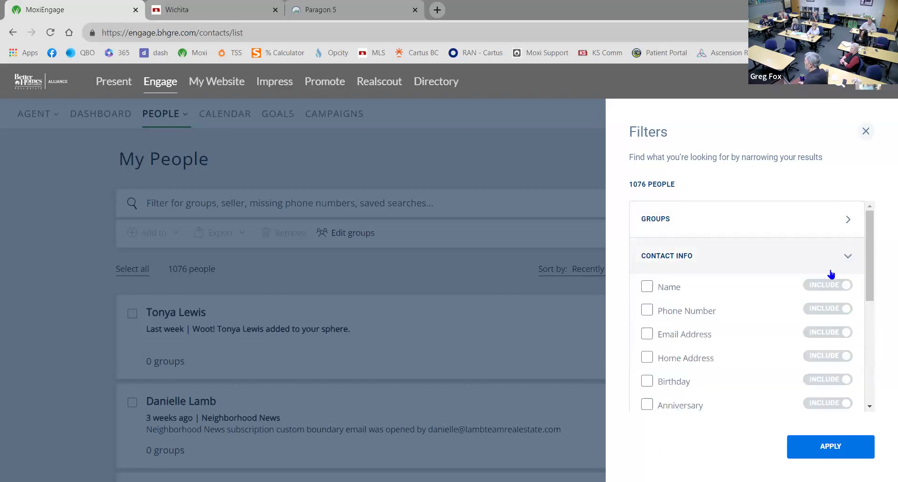
pyautogui.scroll(-1, 789, 302)
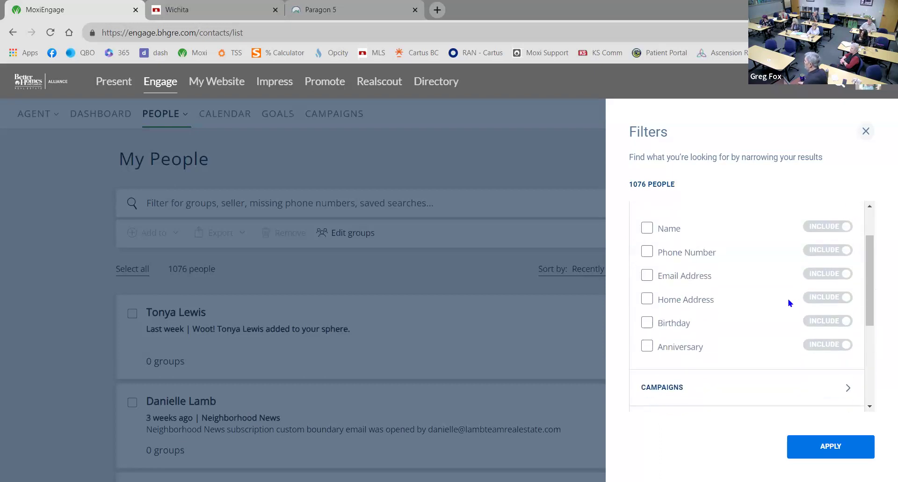
pyautogui.click(646, 298)
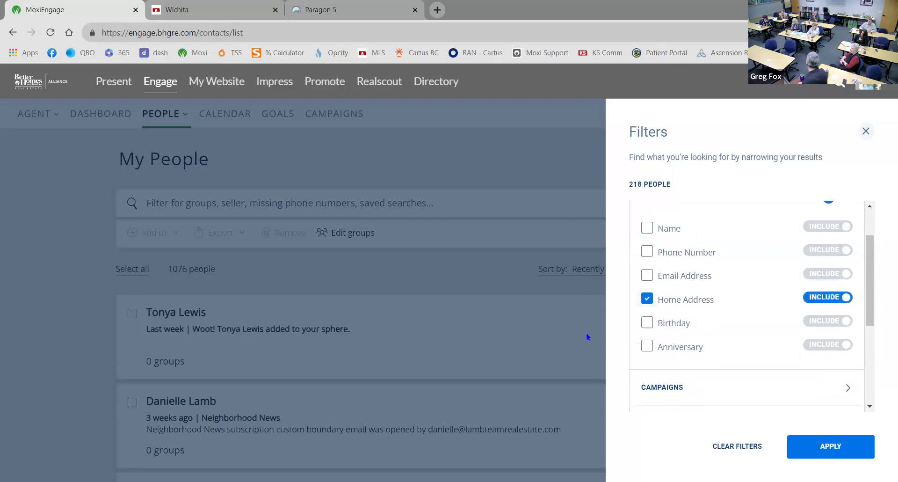
pyautogui.click(830, 445)
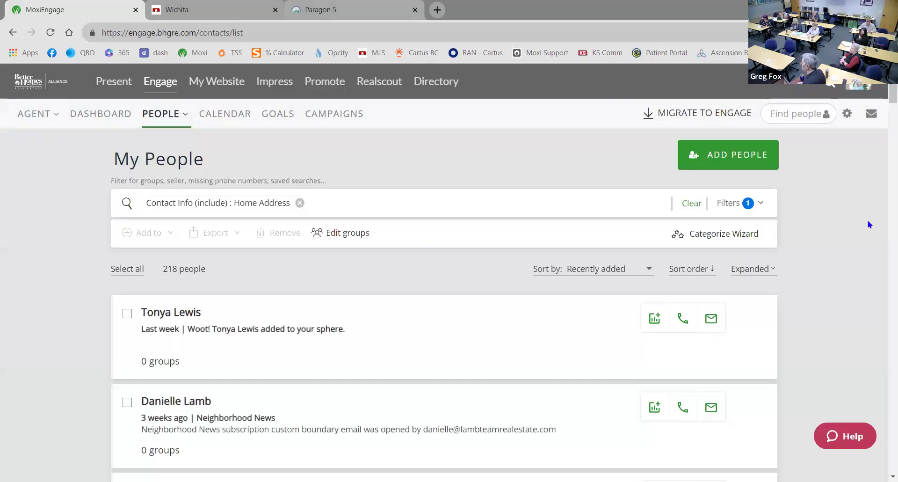
# Swap the Home Address filter for excluding contacts with a Phone Number, then close the filters
pyautogui.click(761, 203)
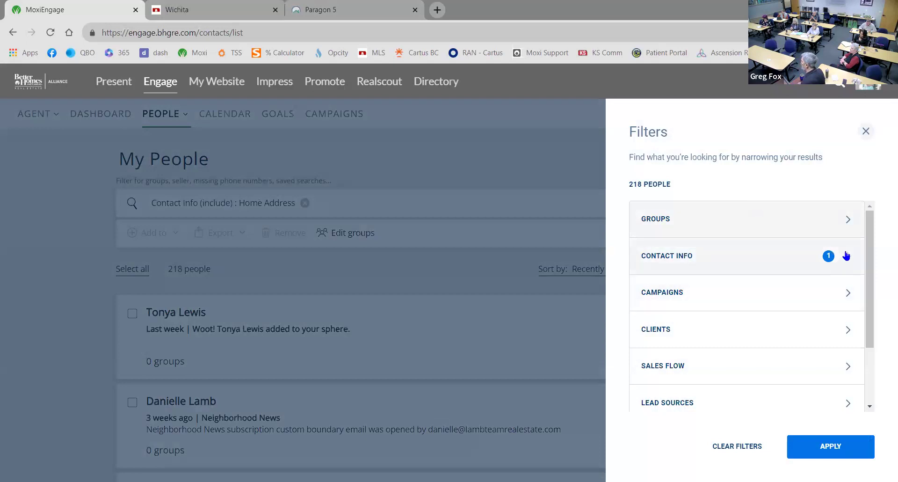
pyautogui.click(847, 256)
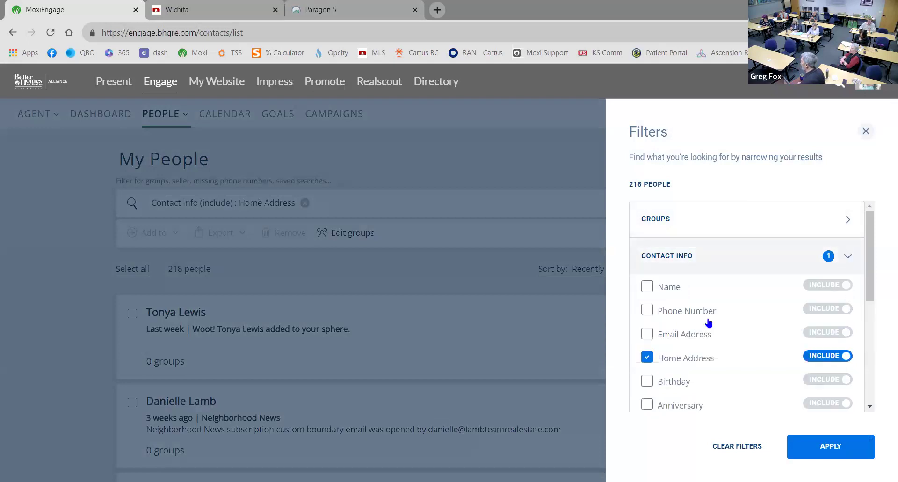
pyautogui.click(647, 357)
pyautogui.click(647, 310)
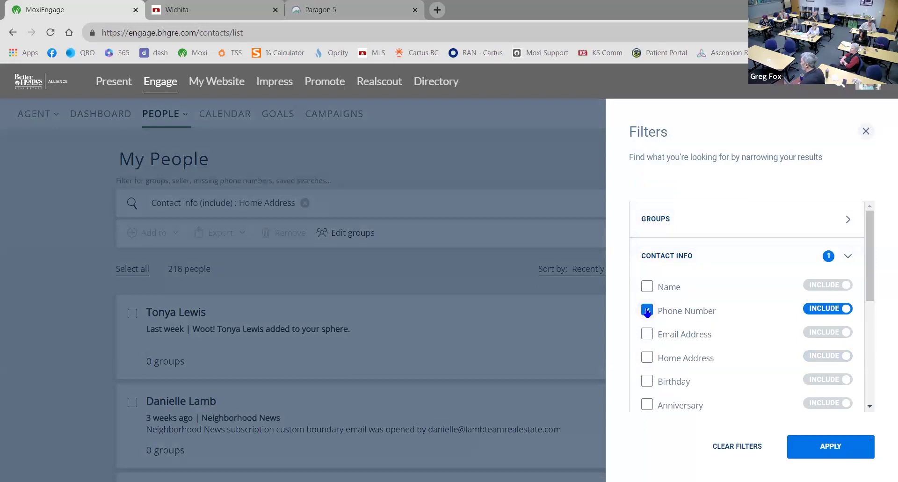
pyautogui.click(816, 308)
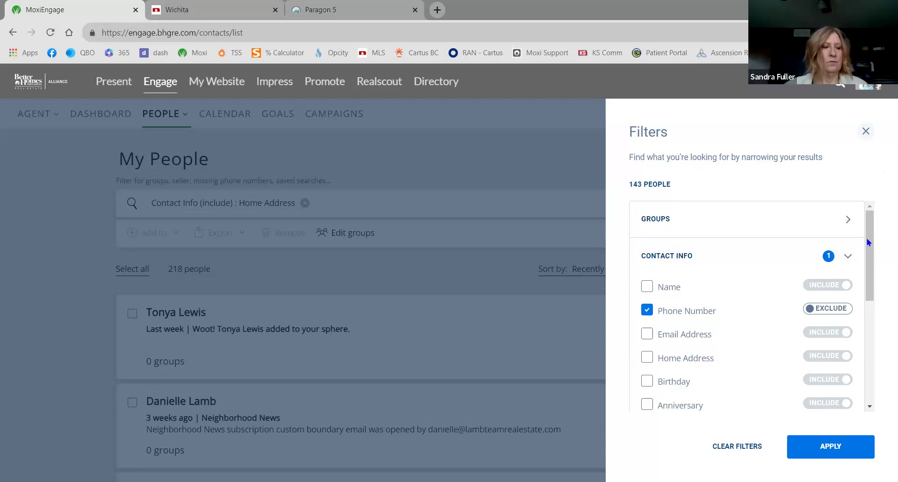
pyautogui.click(866, 131)
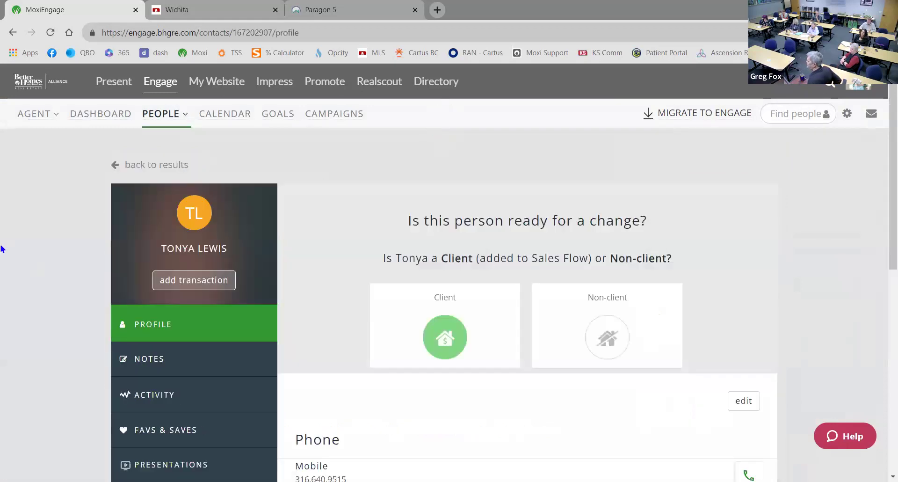
pyautogui.scroll(-6, 354, 328)
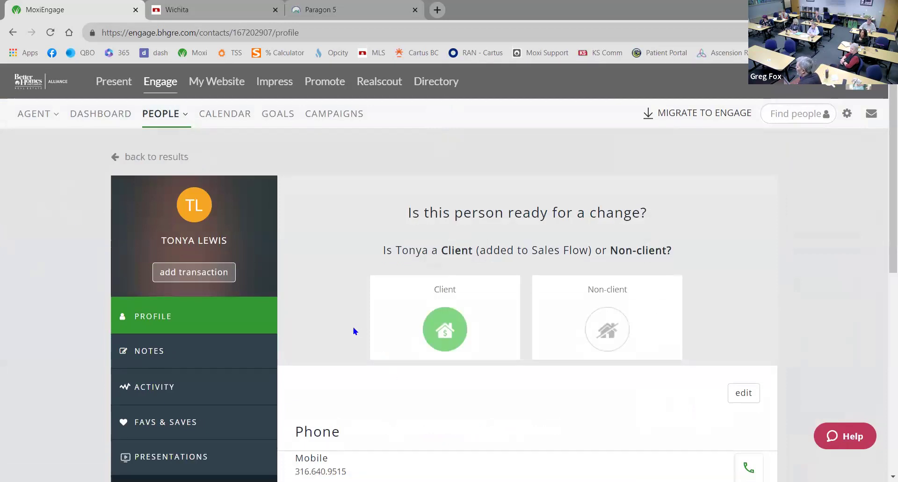
pyautogui.scroll(-1, 353, 374)
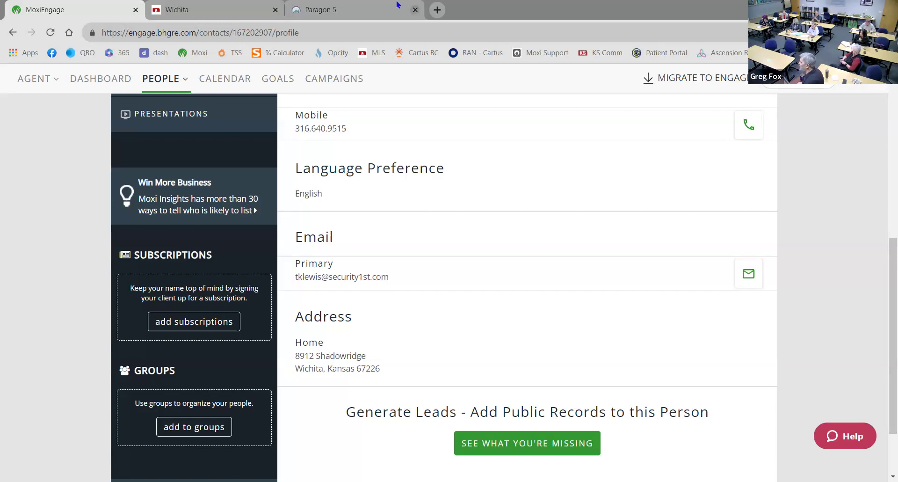
pyautogui.click(351, 9)
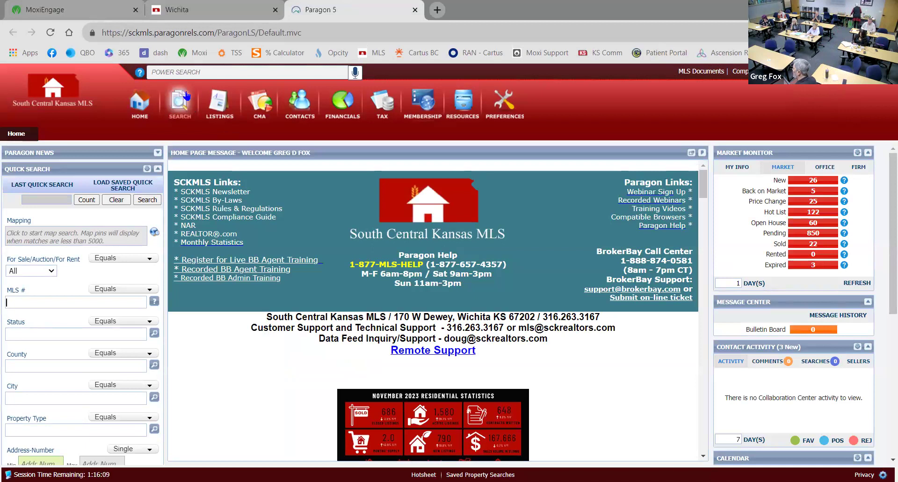
# Start a new Paragon 5 Inventory search under Specialty Search
pyautogui.click(185, 106)
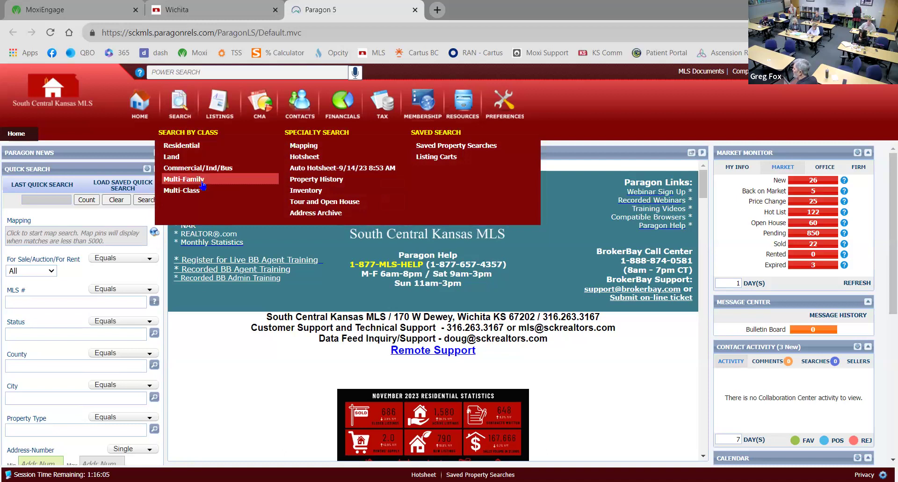
pyautogui.click(310, 194)
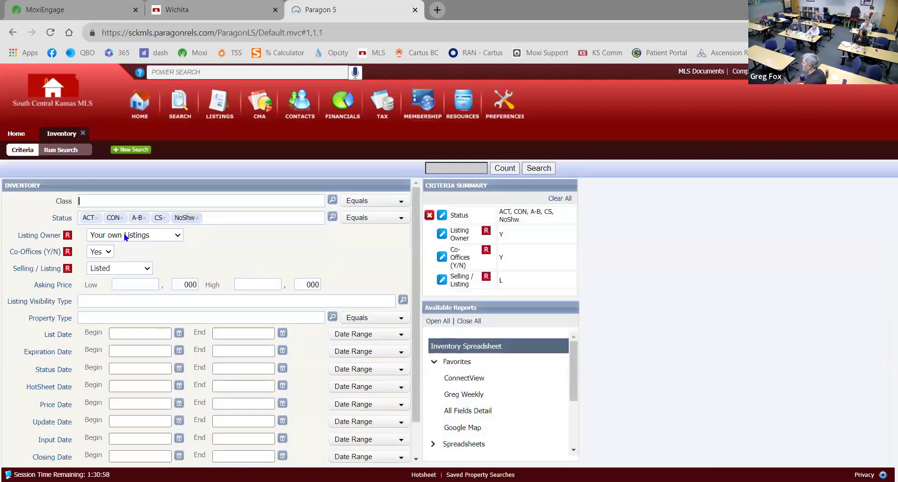
pyautogui.click(179, 236)
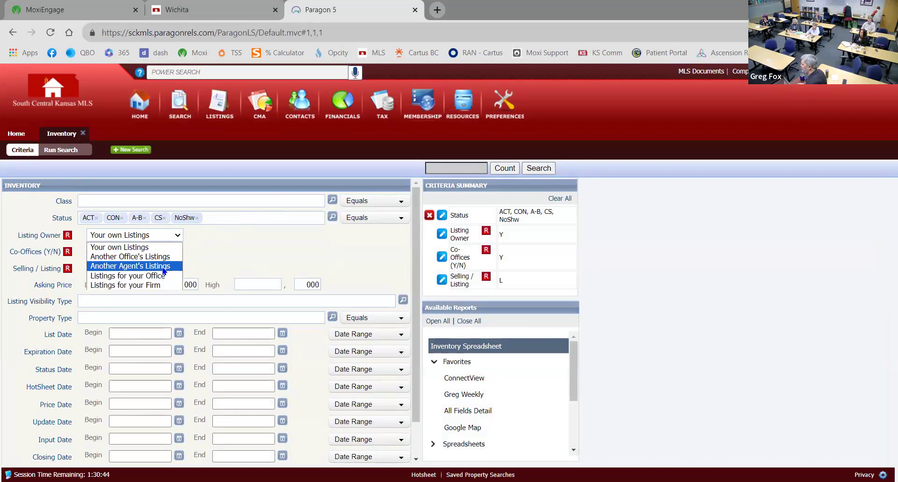
# Target another agent's listings, picking the agent by name, with Selling/Listing set to Listed or Sold
pyautogui.click(163, 267)
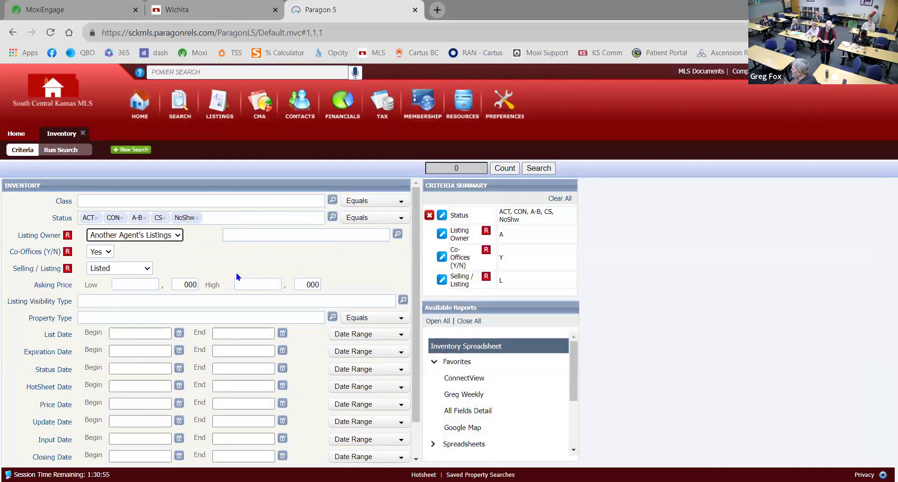
pyautogui.click(253, 237)
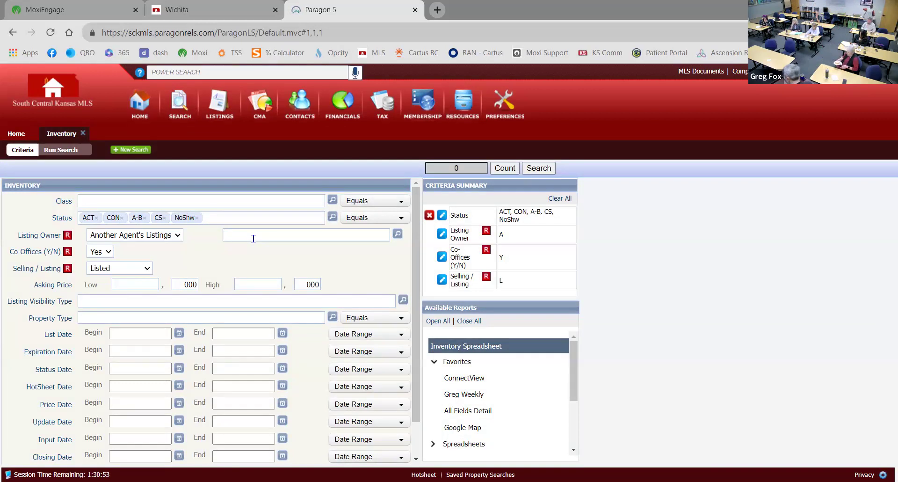
pyautogui.write('rena')
pyautogui.press('BackSpace')
pyautogui.press('BackSpace')
pyautogui.press('BackSpace')
pyautogui.press('BackSpace')
pyautogui.write('bren')
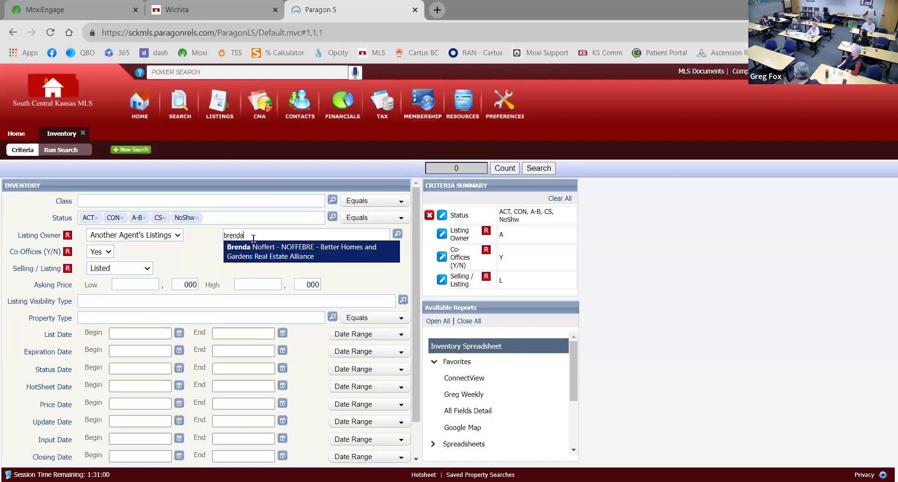
pyautogui.click(263, 257)
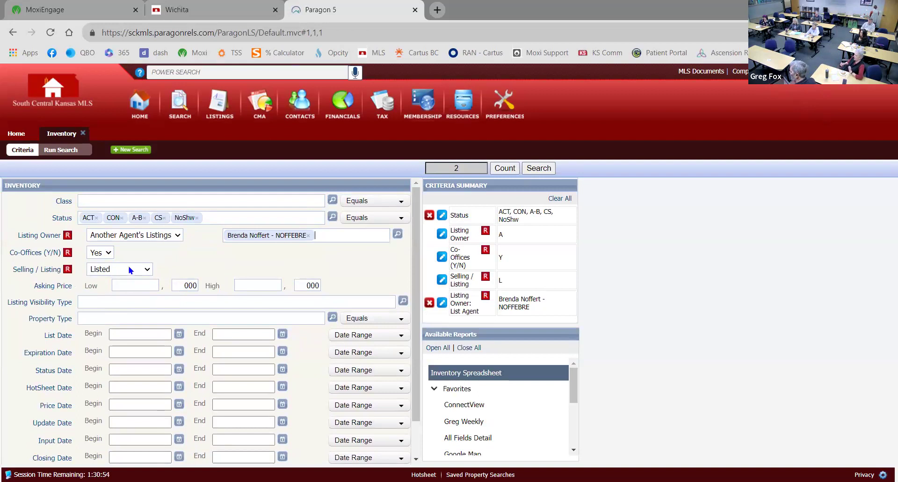
pyautogui.click(148, 270)
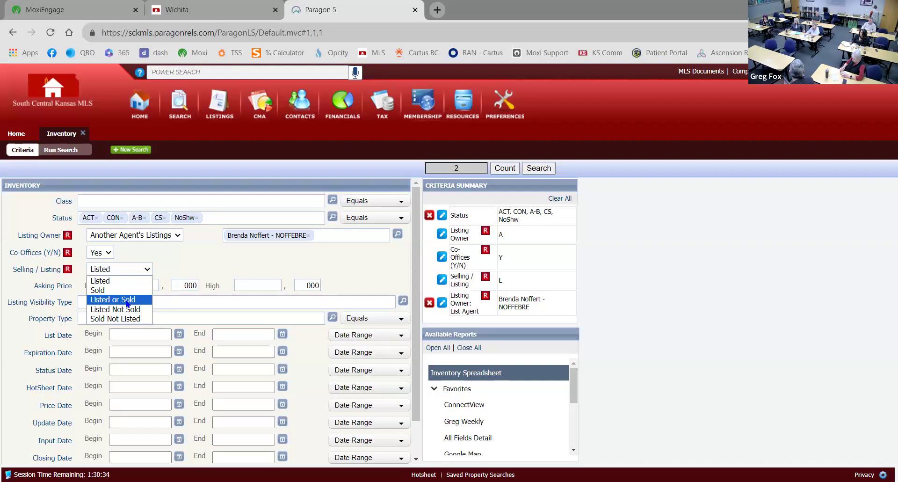
pyautogui.click(129, 304)
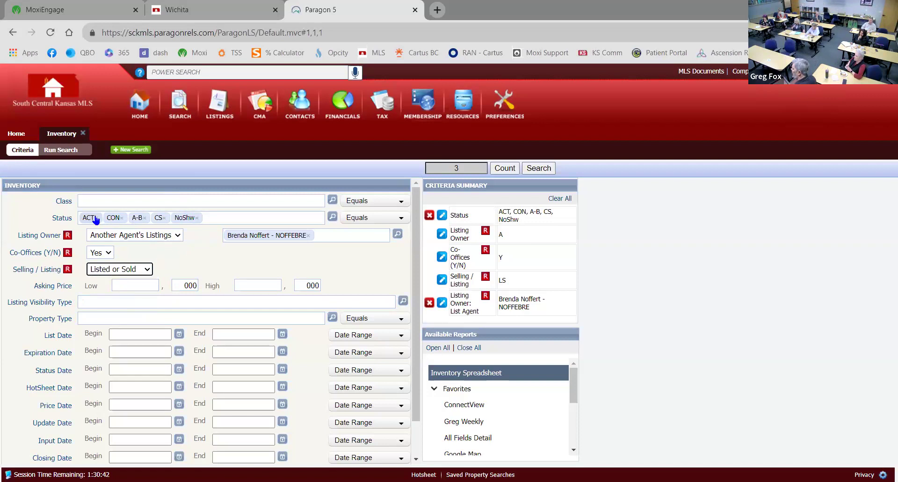
# Replace the ACT, CON, A-B, CS and NoShw statuses with ALL SOLD, giving 585 matches
pyautogui.click(96, 219)
pyautogui.click(97, 218)
pyautogui.click(99, 218)
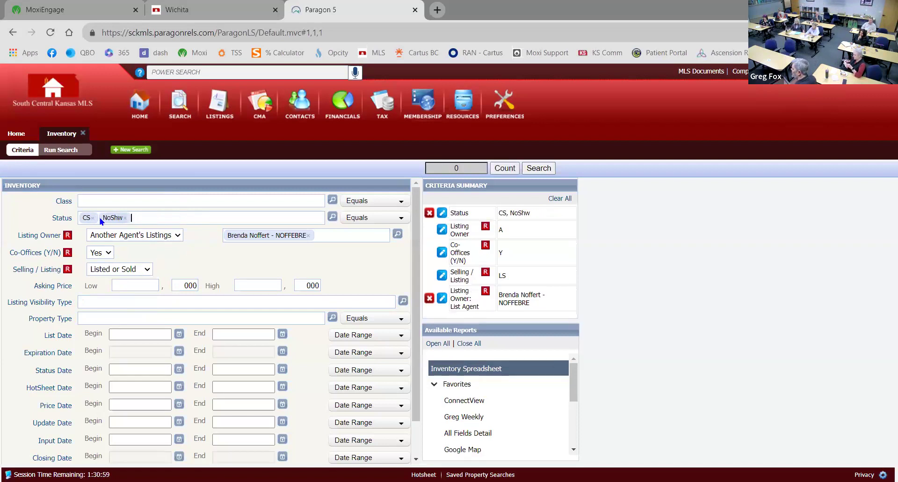
pyautogui.click(93, 218)
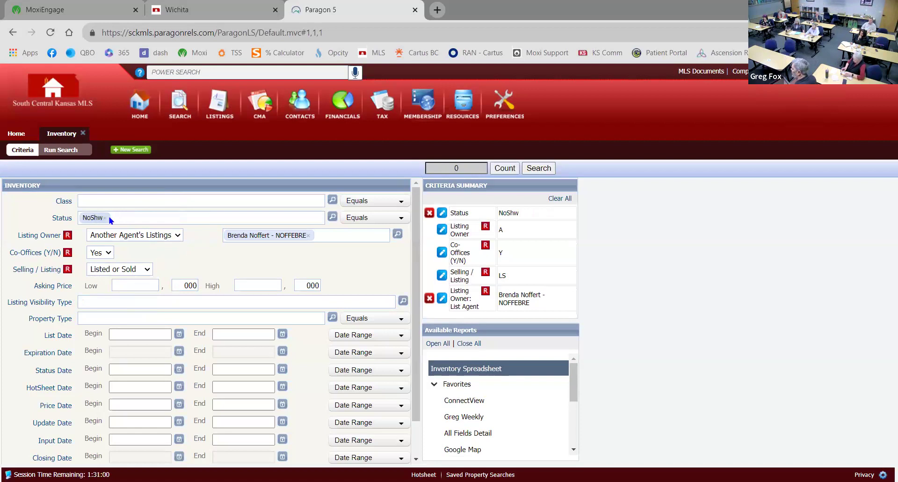
pyautogui.click(105, 218)
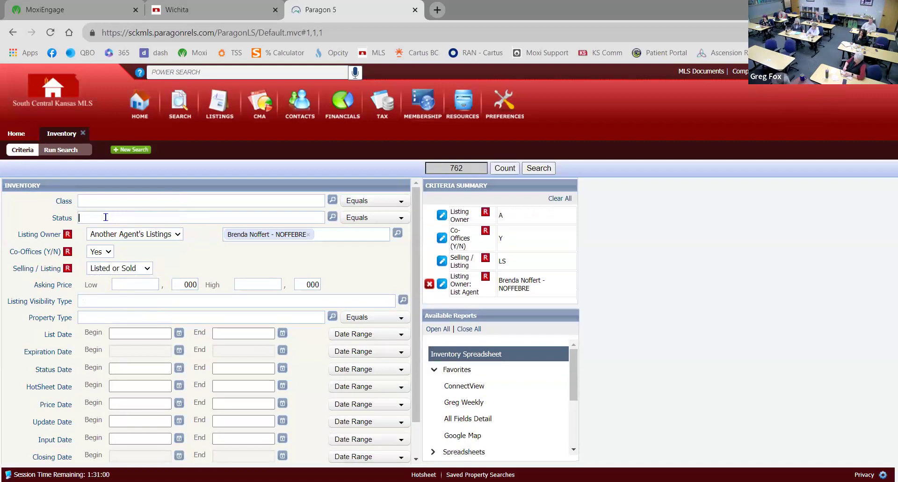
pyautogui.write('sold')
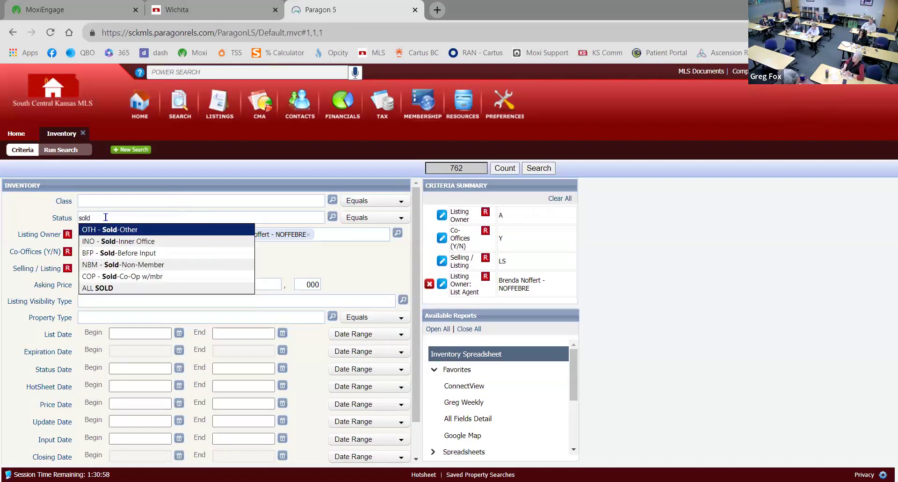
pyautogui.click(101, 290)
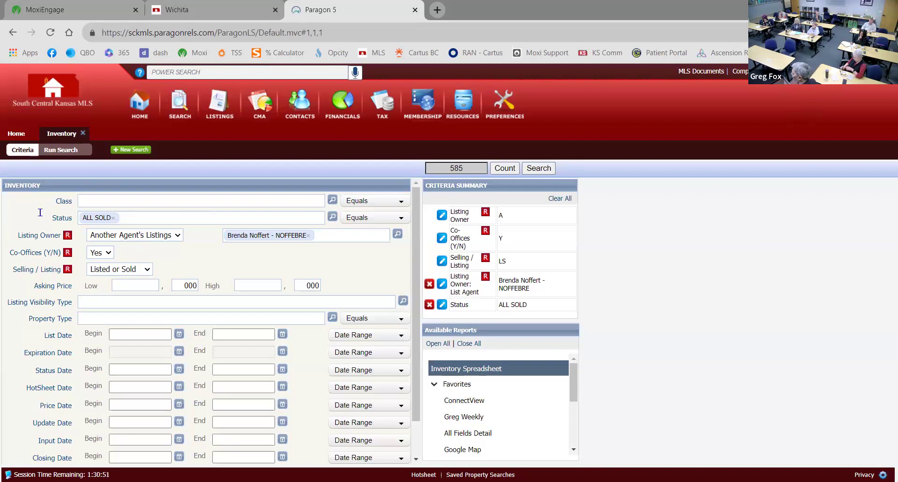
# Set the Closing Date Begin to 01/01/2017 from the calendar
pyautogui.scroll(-1, 61, 302)
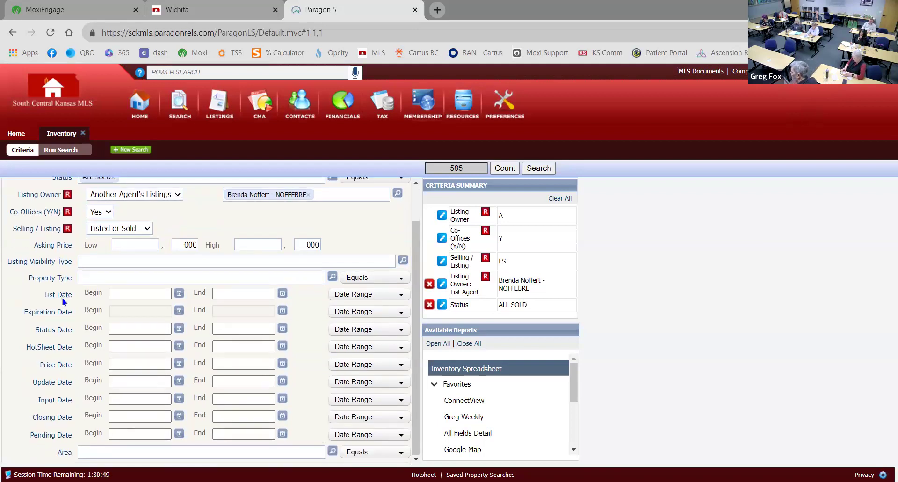
pyautogui.click(180, 416)
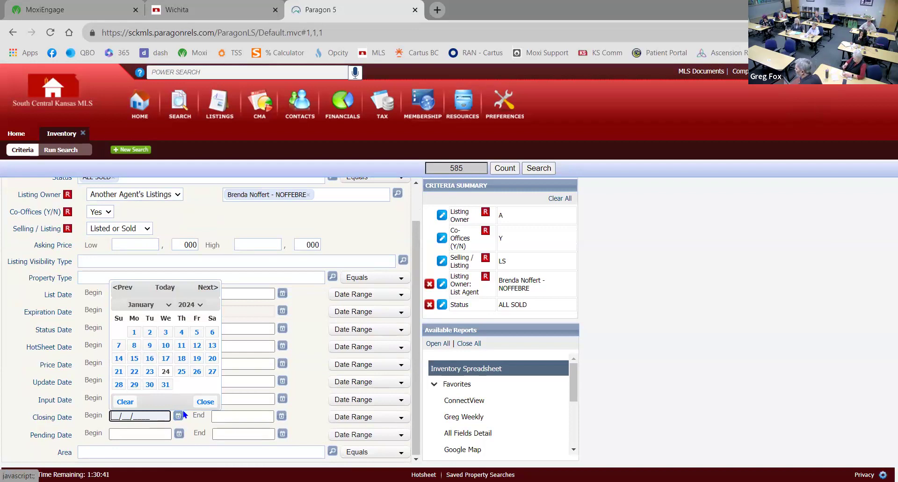
pyautogui.click(203, 305)
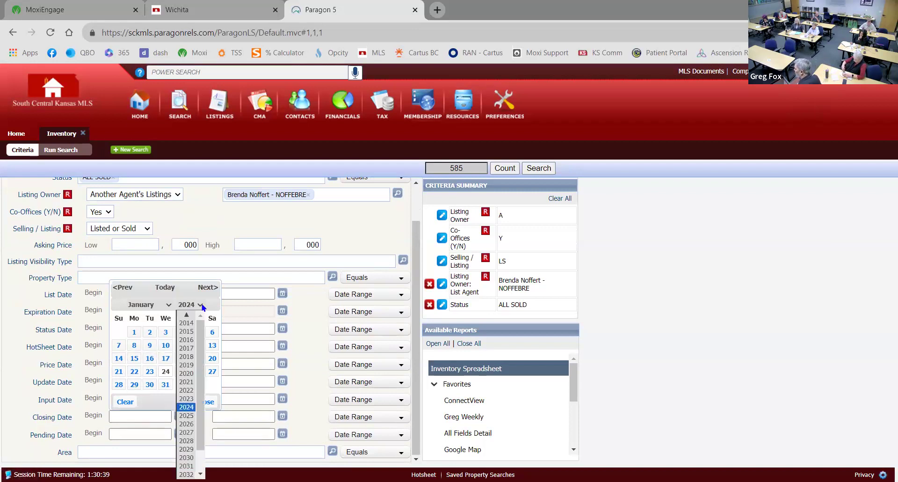
pyautogui.click(189, 351)
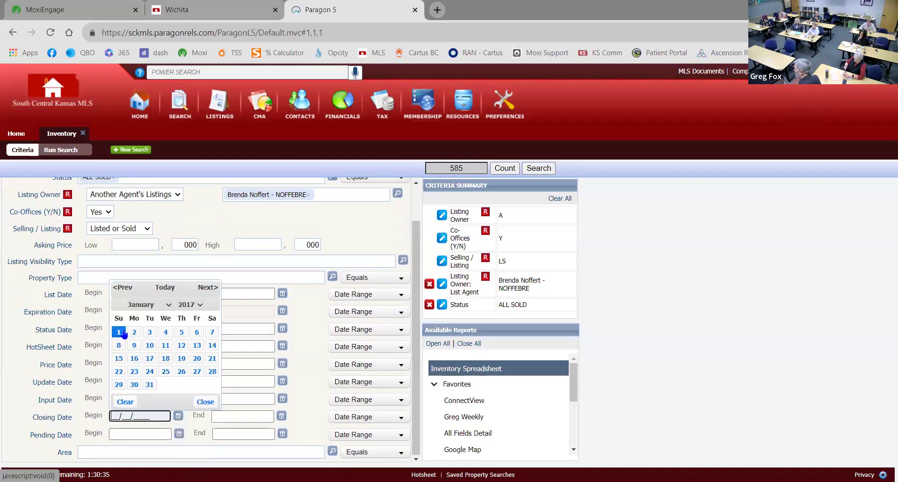
pyautogui.click(118, 331)
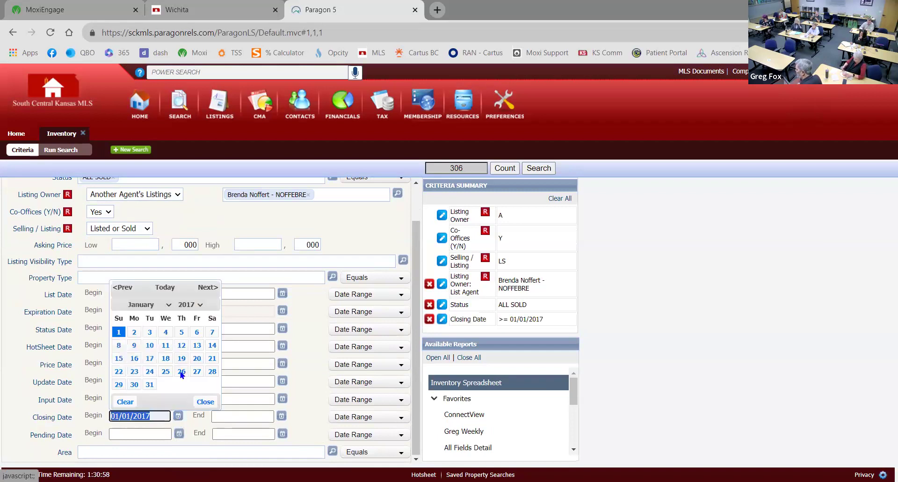
# Correct the accidental 12/31/2017 start date back to 01/01/2017, narrowing results to 306
pyautogui.click(169, 305)
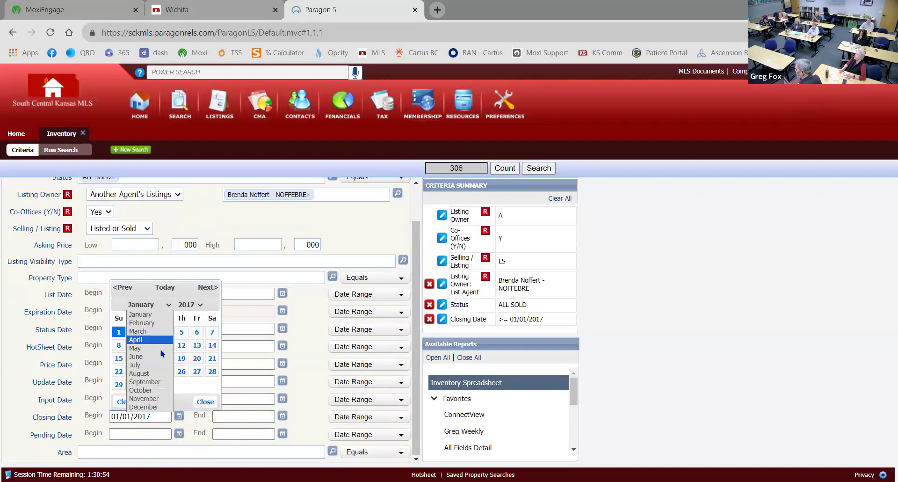
pyautogui.click(158, 407)
pyautogui.click(118, 397)
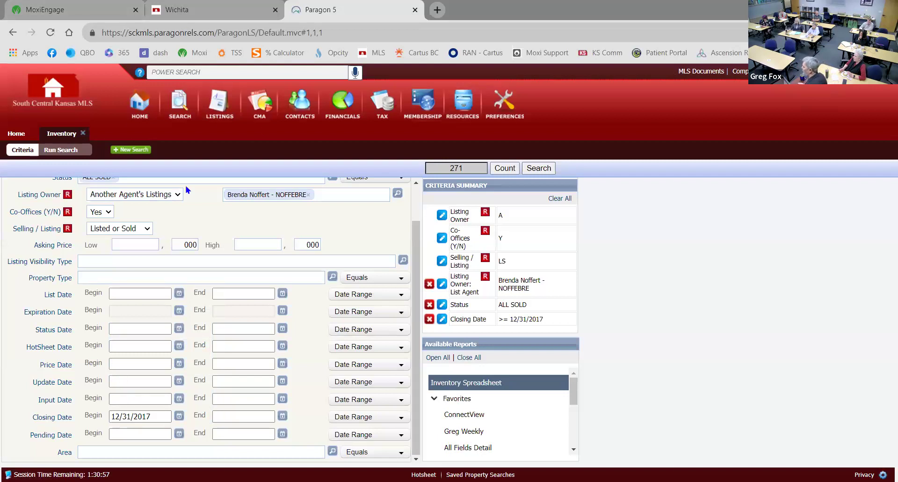
pyautogui.click(179, 418)
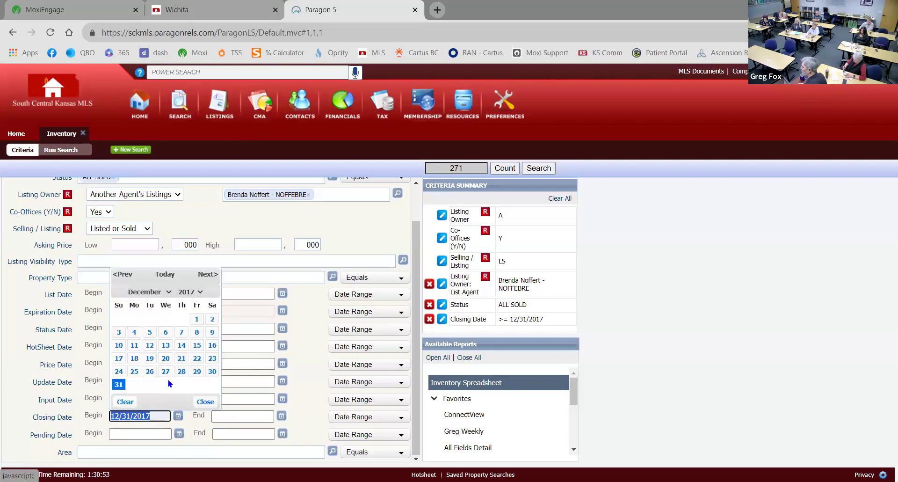
pyautogui.click(148, 292)
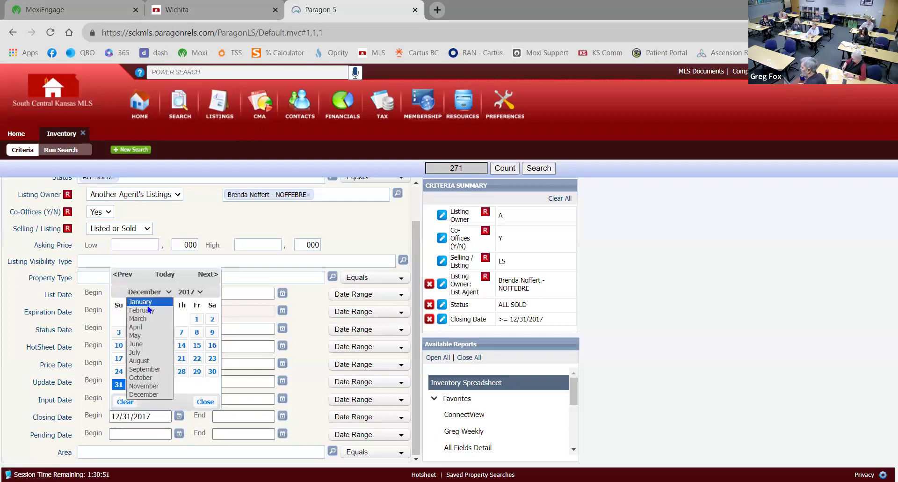
pyautogui.click(140, 302)
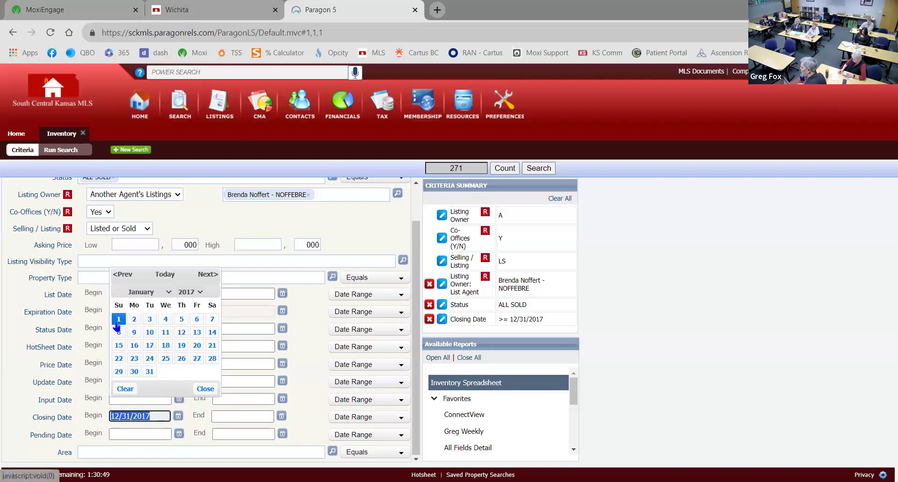
pyautogui.click(117, 321)
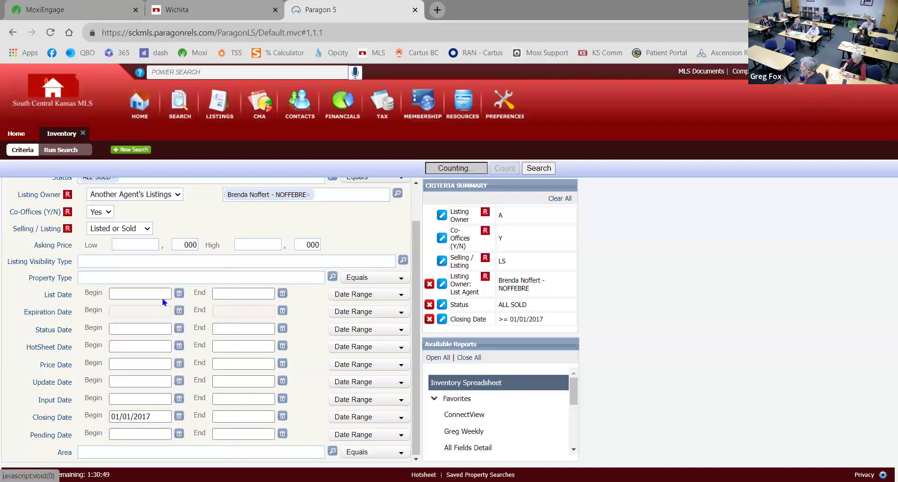
pyautogui.click(283, 416)
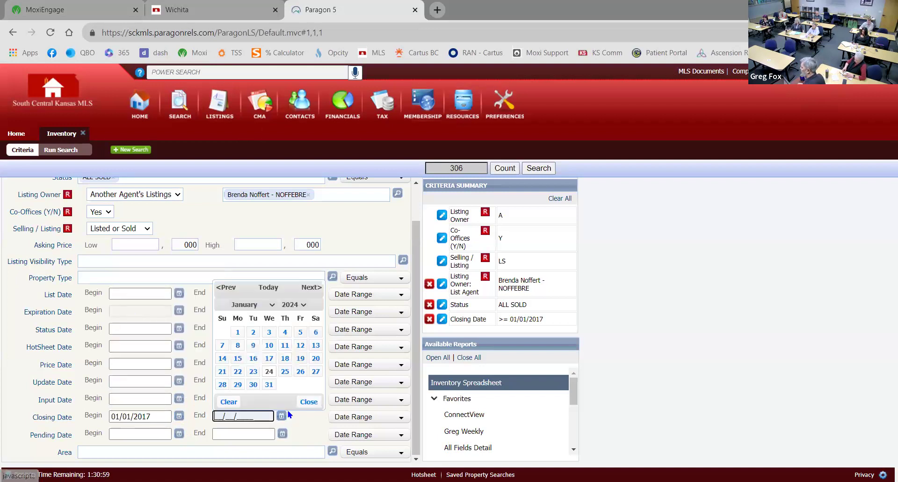
# Set the Closing Date End to 12/31/2017, cutting the count to 35 matches
pyautogui.click(303, 304)
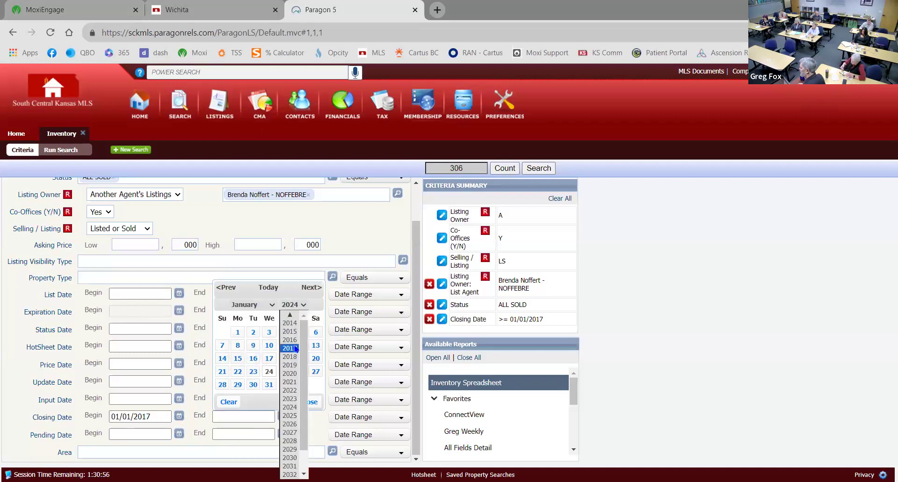
pyautogui.click(296, 348)
pyautogui.click(270, 304)
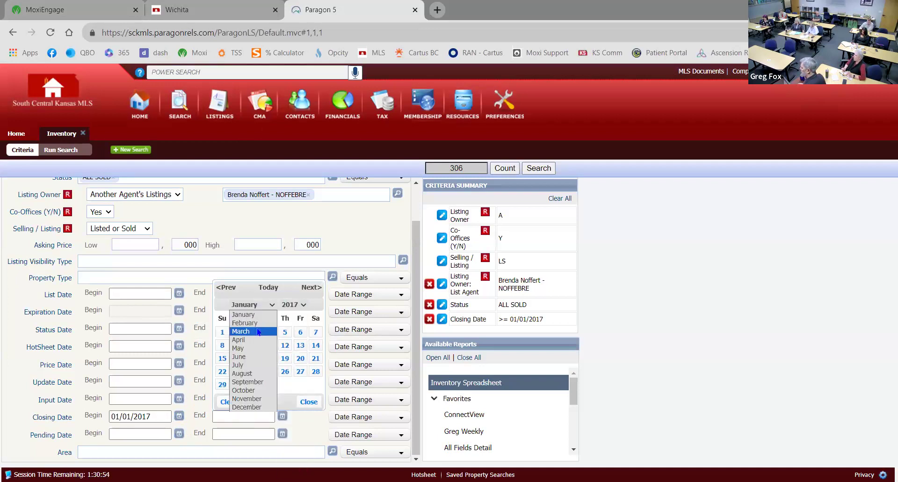
pyautogui.click(241, 407)
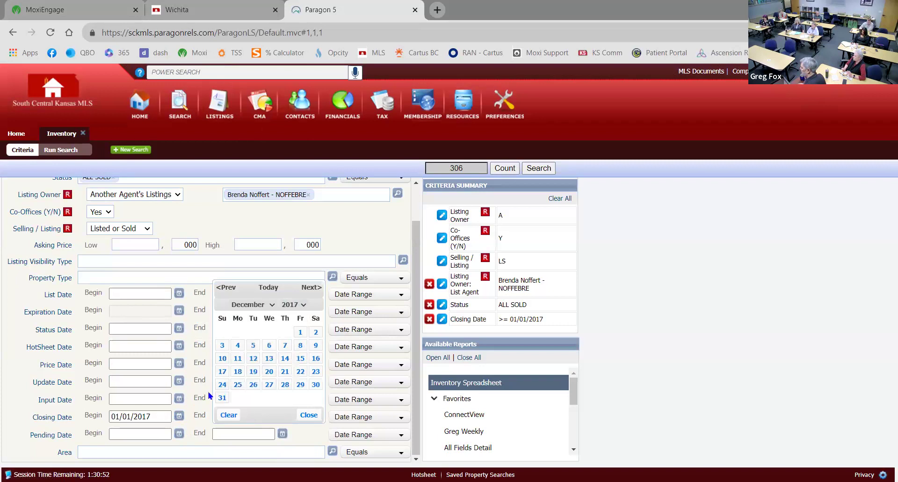
pyautogui.click(223, 398)
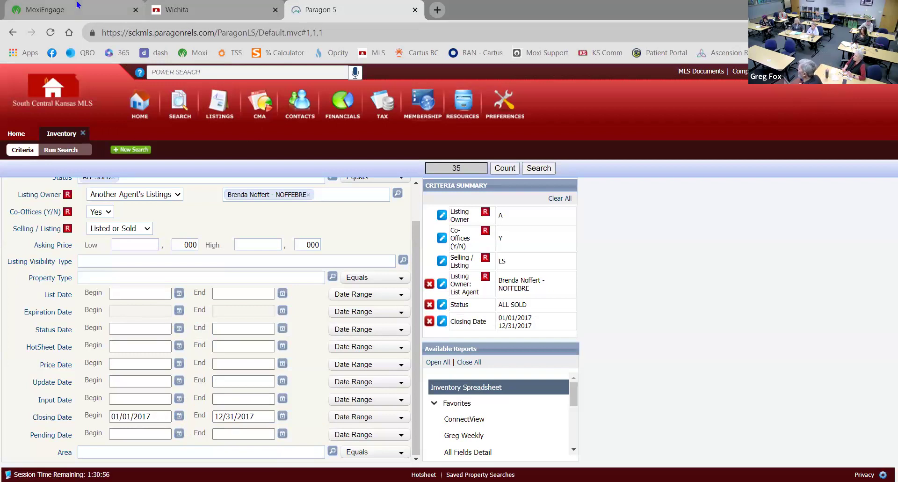
pyautogui.moveTo(78, 5)
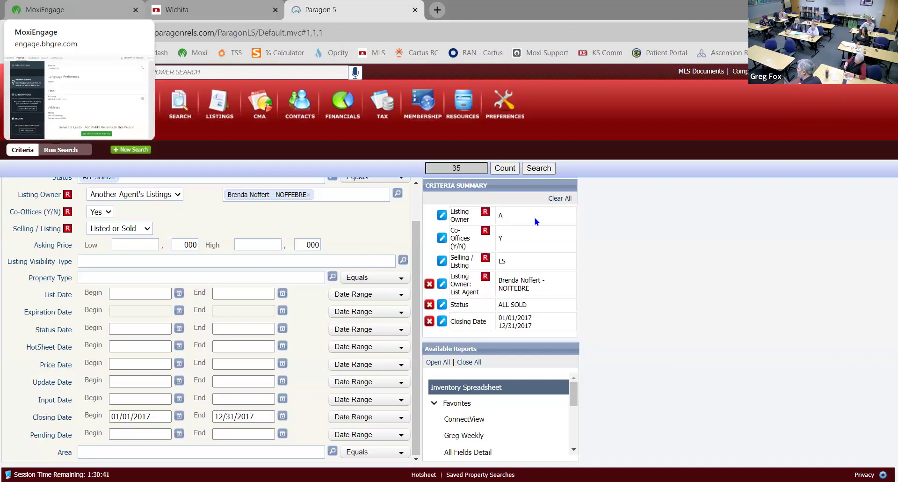
pyautogui.click(538, 168)
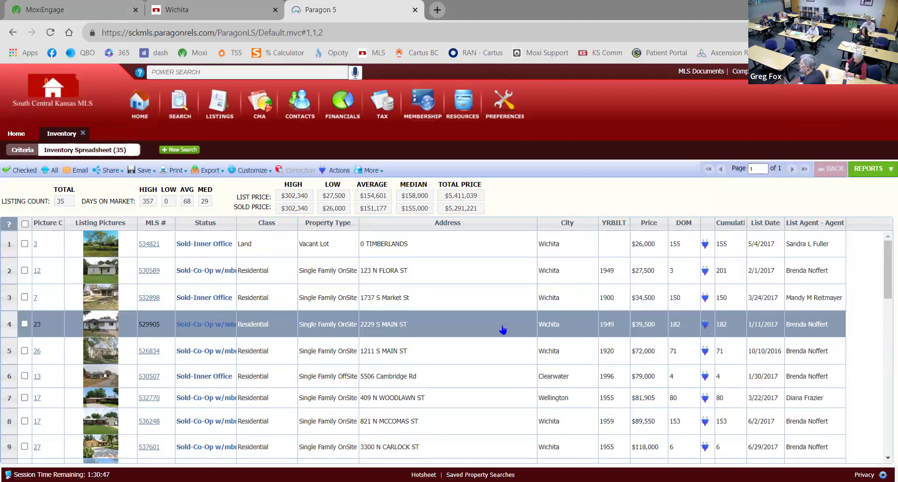
pyautogui.scroll(-3, 503, 331)
pyautogui.scroll(-1, 504, 331)
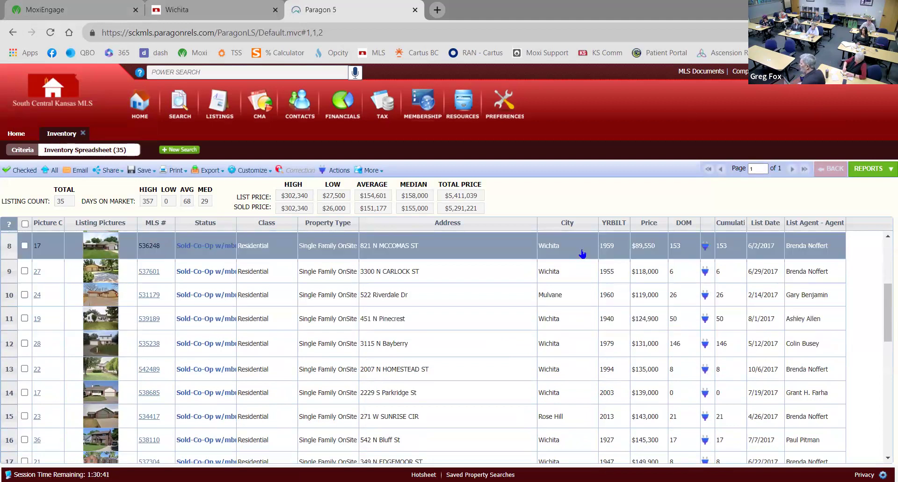
pyautogui.scroll(-3, 485, 326)
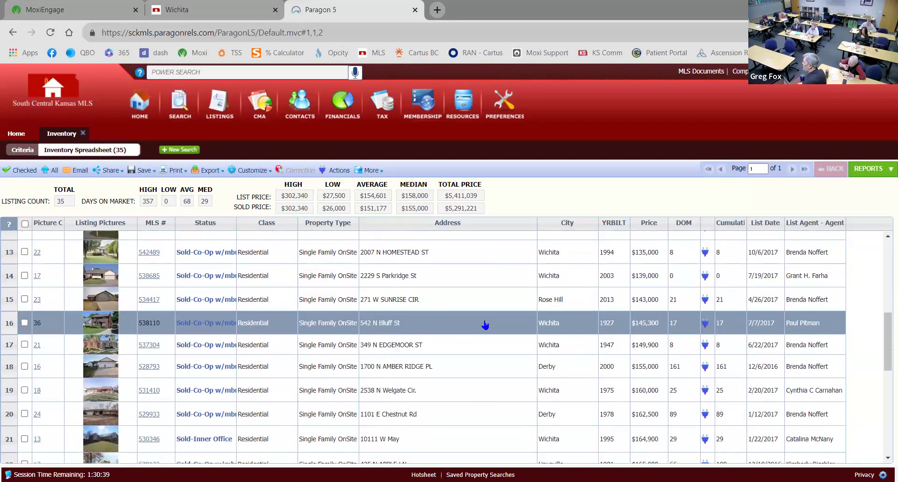
pyautogui.scroll(-1, 485, 326)
pyautogui.scroll(-5, 486, 323)
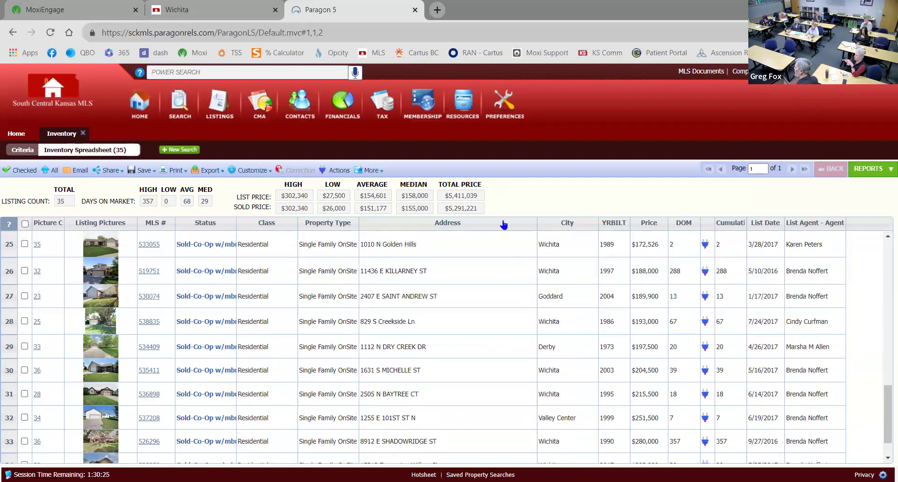
pyautogui.scroll(9, 484, 383)
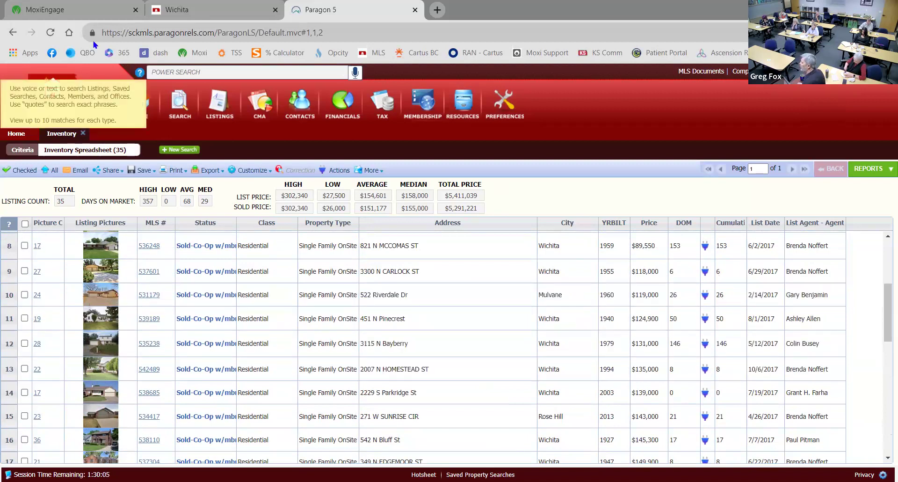
pyautogui.click(94, 14)
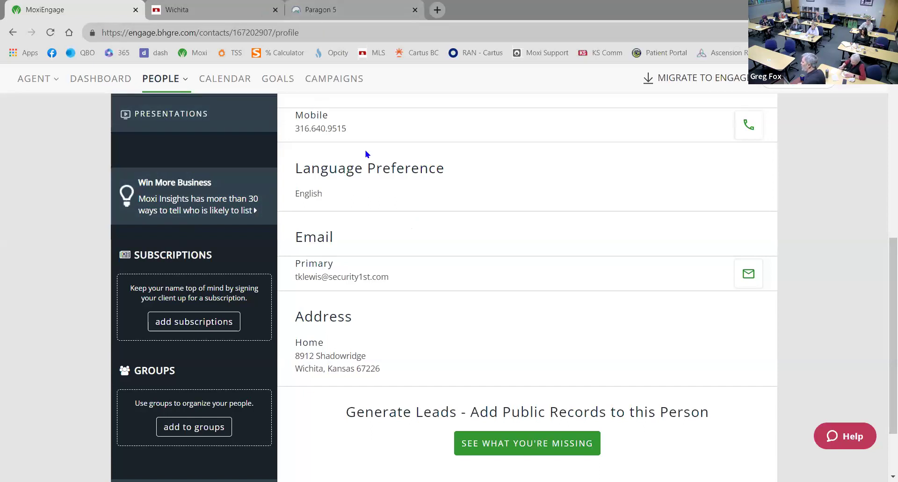
pyautogui.scroll(5, 360, 154)
pyautogui.scroll(-5, 346, 206)
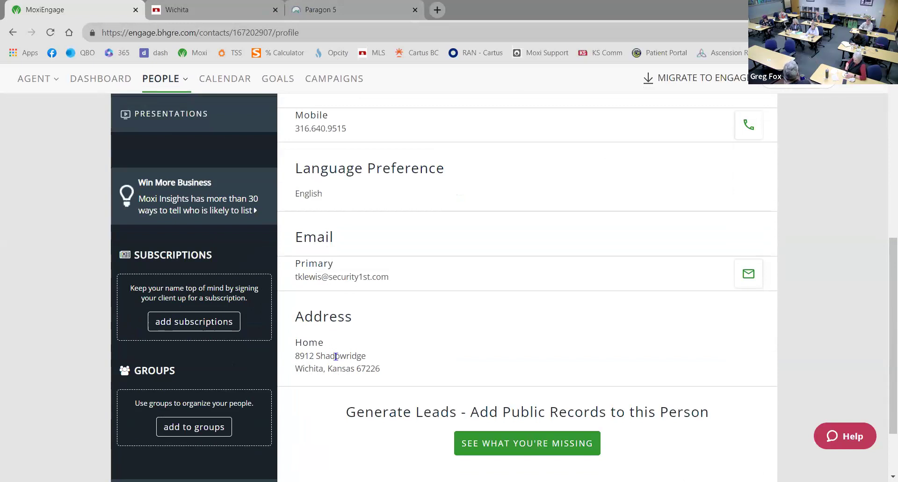
pyautogui.scroll(4, 336, 355)
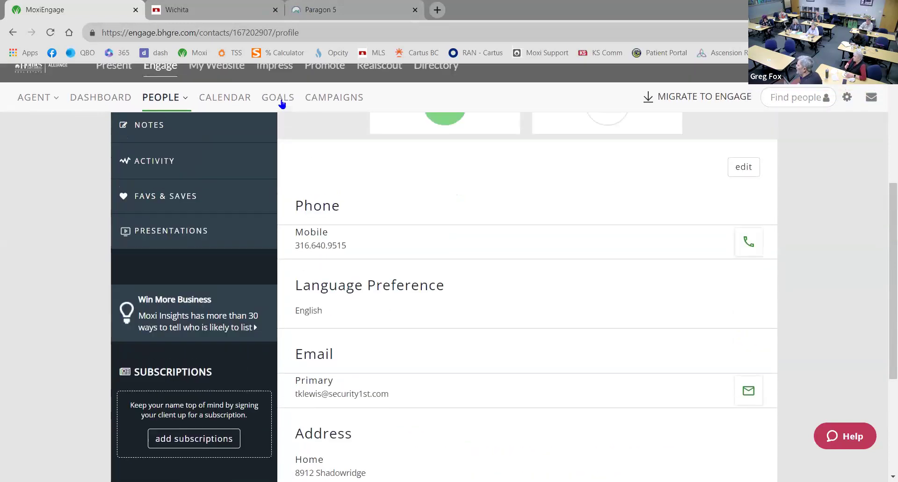
pyautogui.click(361, 7)
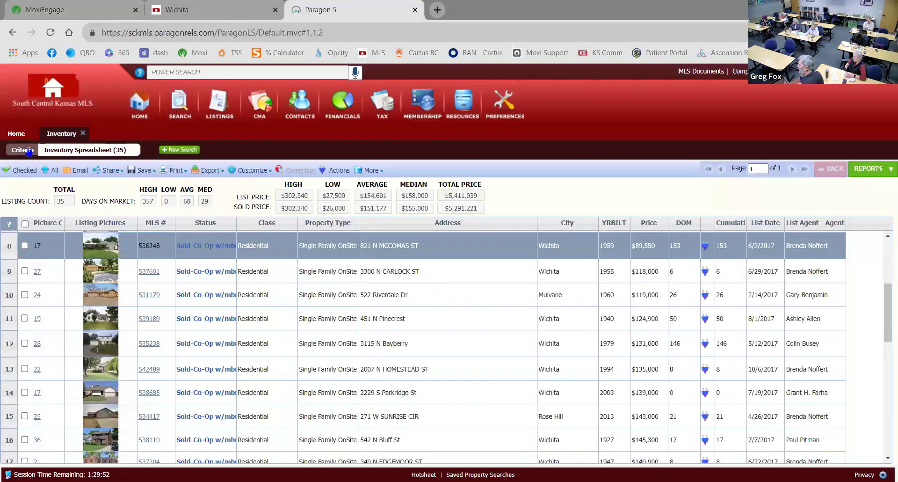
pyautogui.click(23, 136)
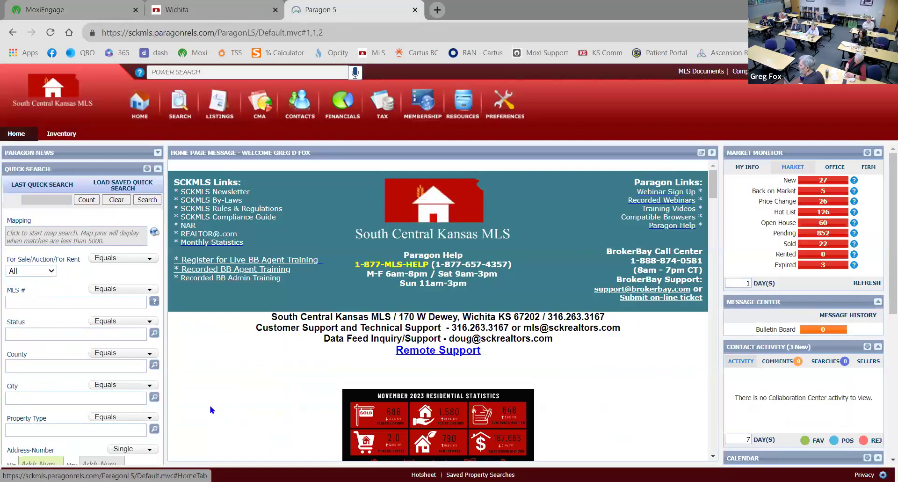
pyautogui.scroll(-4, 161, 412)
pyautogui.click(55, 346)
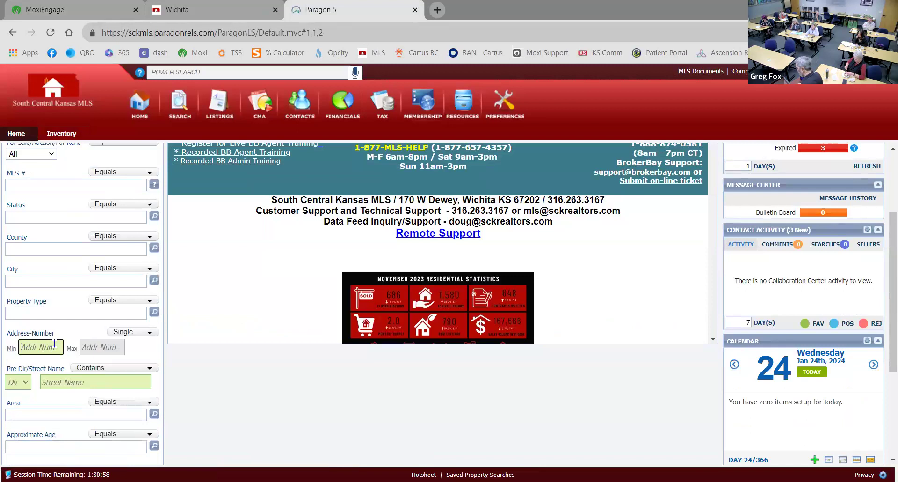
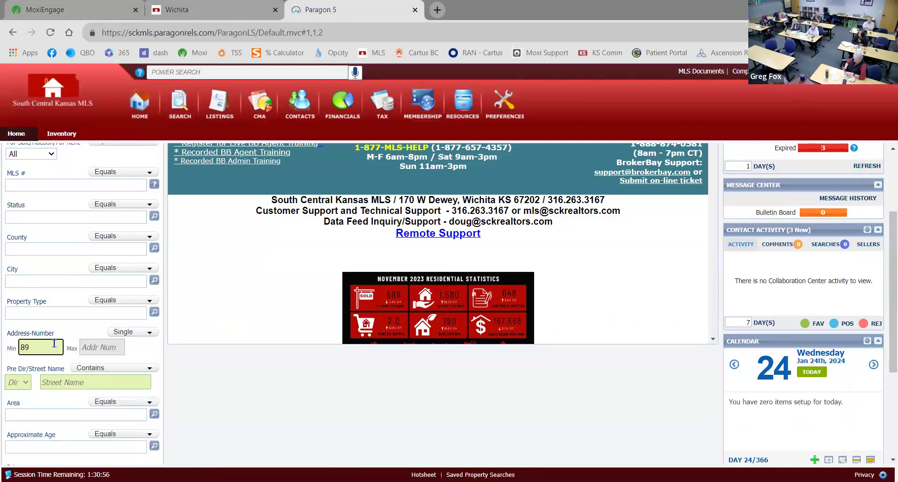
pyautogui.press('Tab')
pyautogui.press('Tab')
pyautogui.press('Tab')
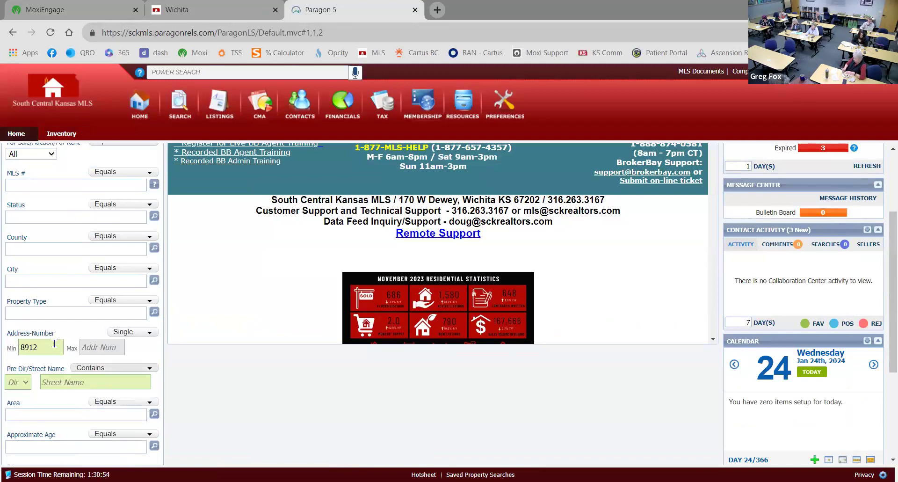
pyautogui.press('Tab')
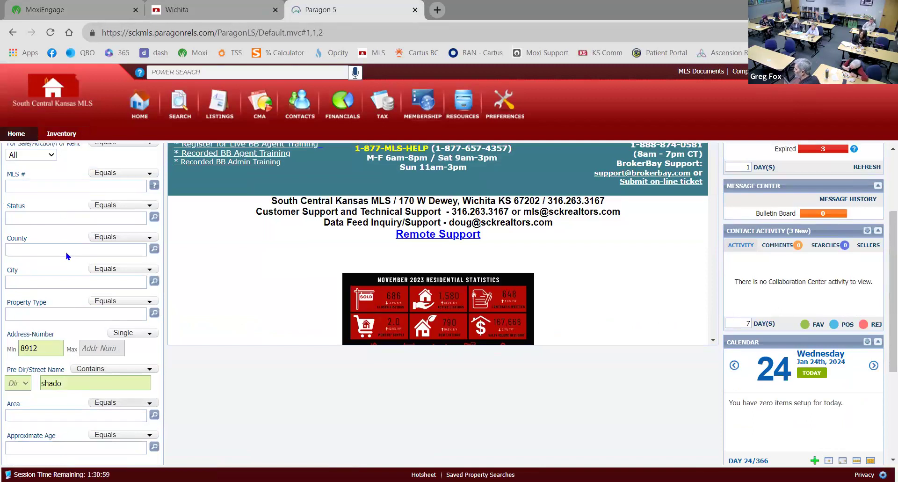
pyautogui.scroll(3, 68, 256)
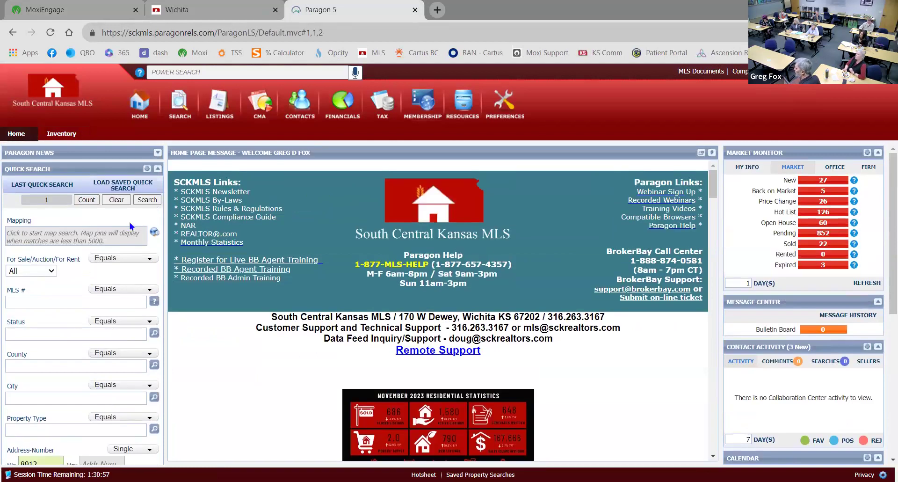
pyautogui.click(146, 199)
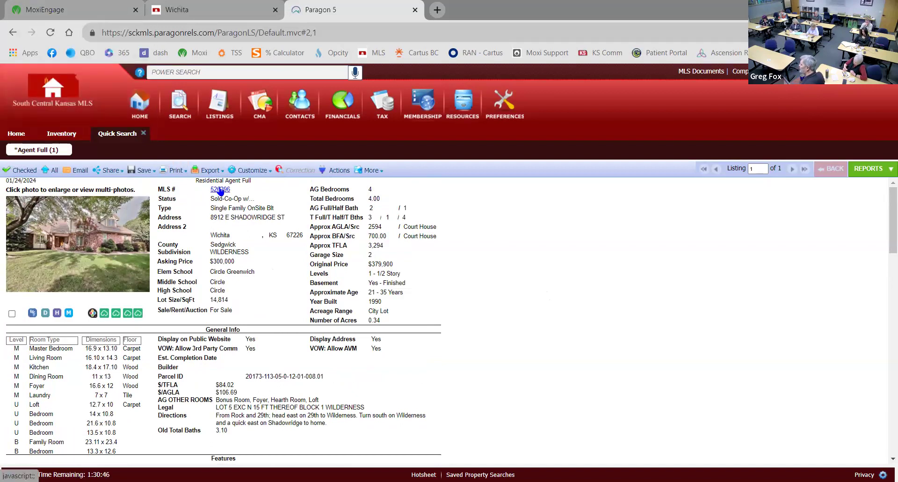
# Switch back to the contact's profile in MoxiEngage
pyautogui.click(86, 9)
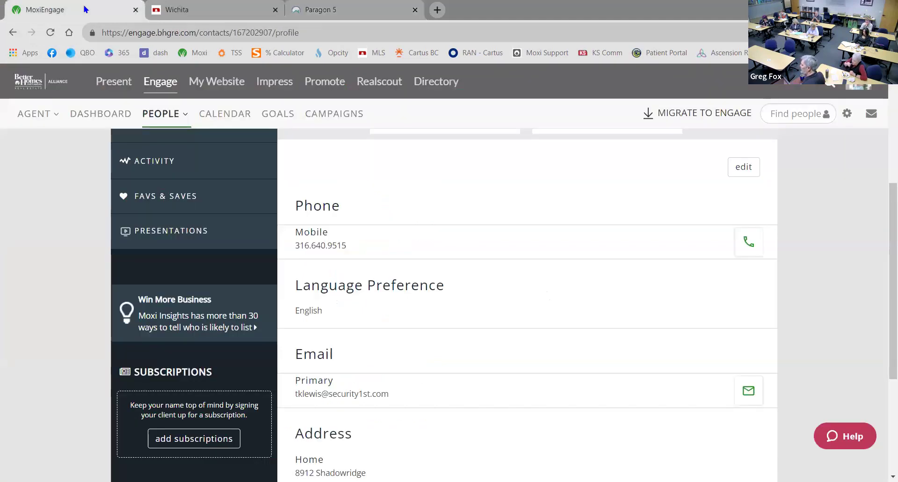
# Go to the contact's PRESENTATIONS page from the profile sidebar
pyautogui.scroll(-1, 43, 300)
pyautogui.scroll(-2, 43, 299)
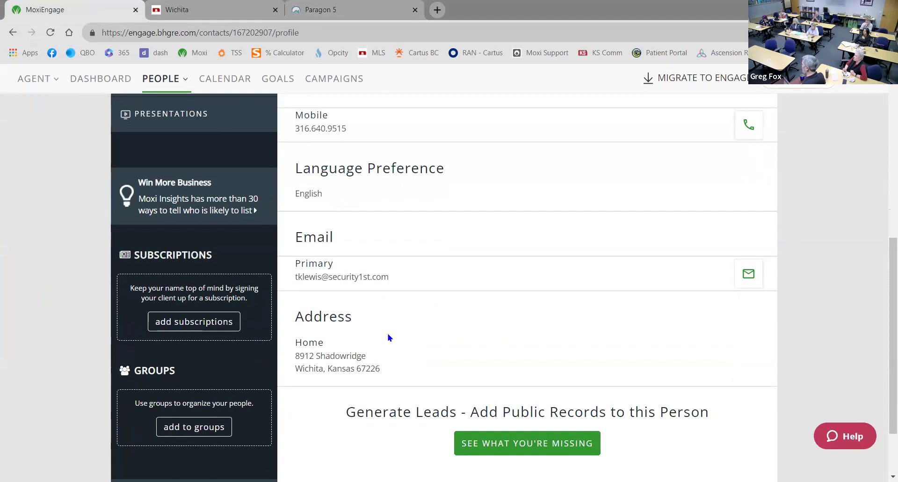
pyautogui.scroll(-2, 352, 311)
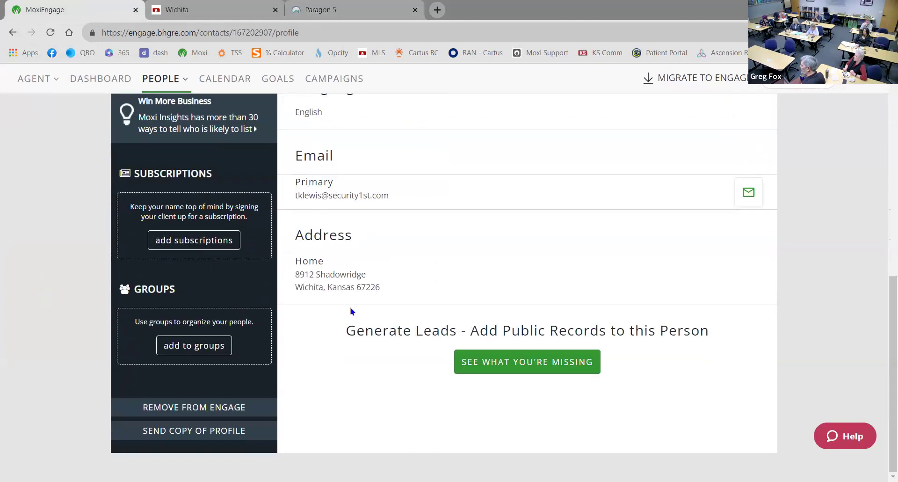
pyautogui.scroll(3, 351, 301)
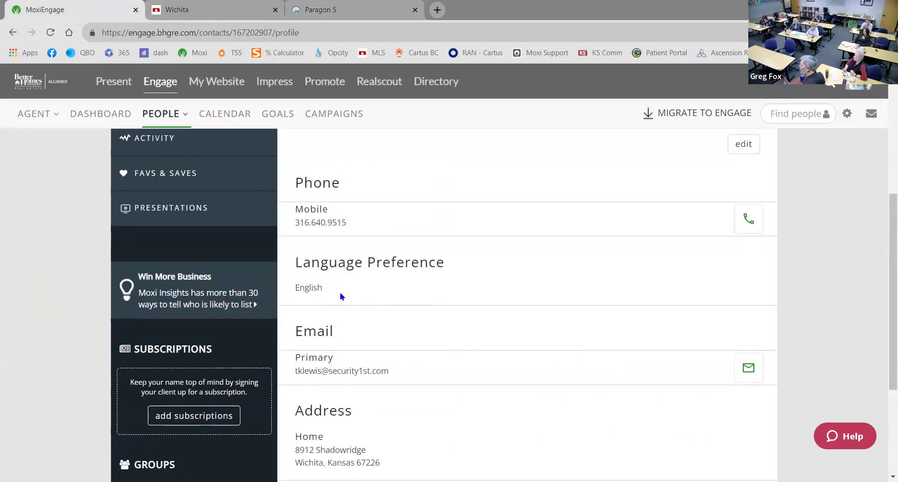
pyautogui.click(159, 219)
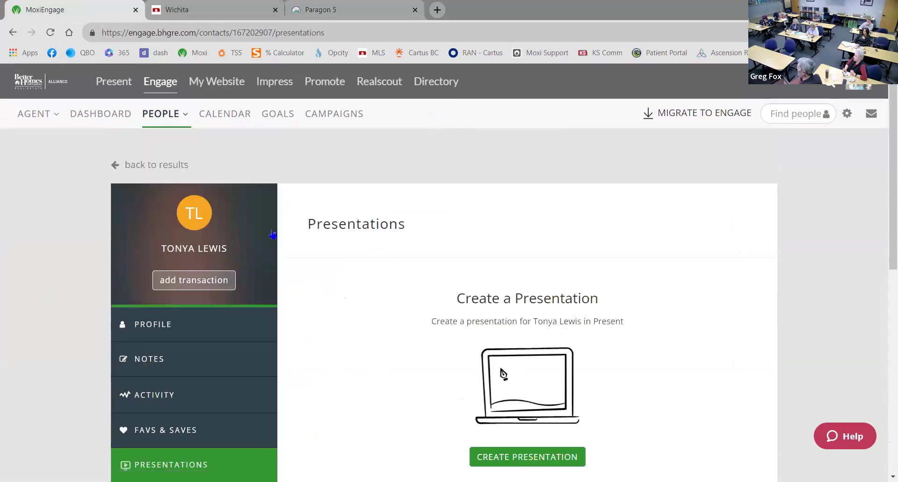
pyautogui.scroll(-3, 363, 357)
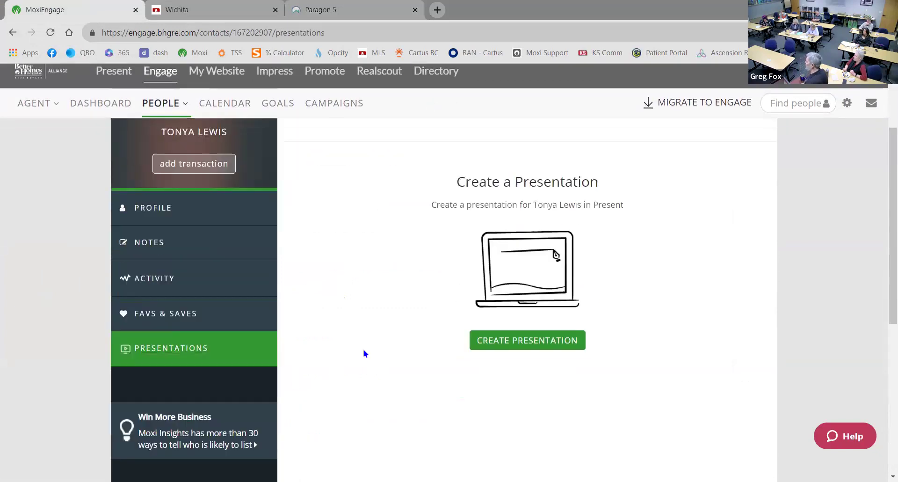
# Create an Annual Property Review presentation named with the client's surname
pyautogui.click(545, 343)
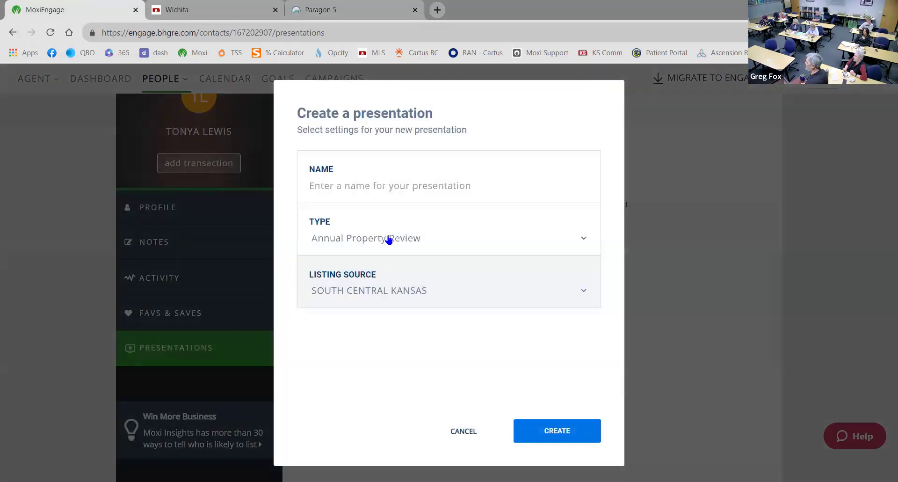
pyautogui.click(395, 190)
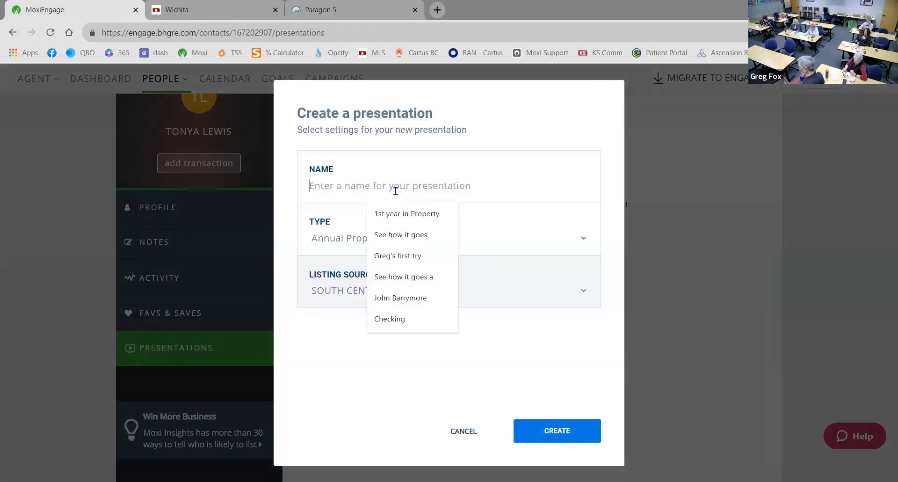
pyautogui.write('Le')
pyautogui.write('iws')
pyautogui.press('BackSpace')
pyautogui.press('BackSpace')
pyautogui.write('wis')
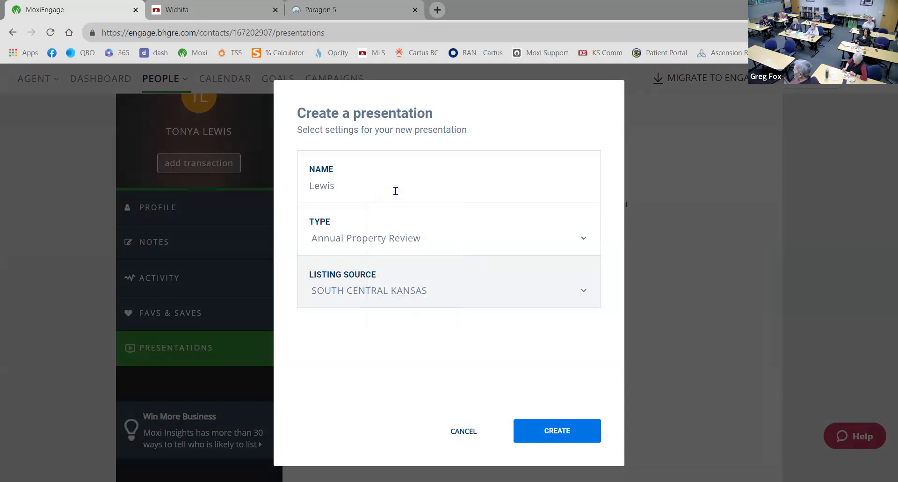
pyautogui.click(577, 238)
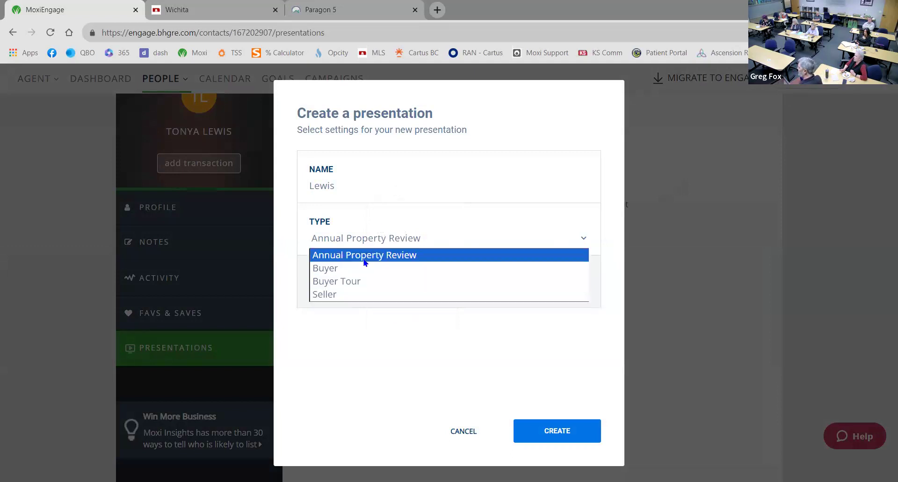
pyautogui.click(428, 253)
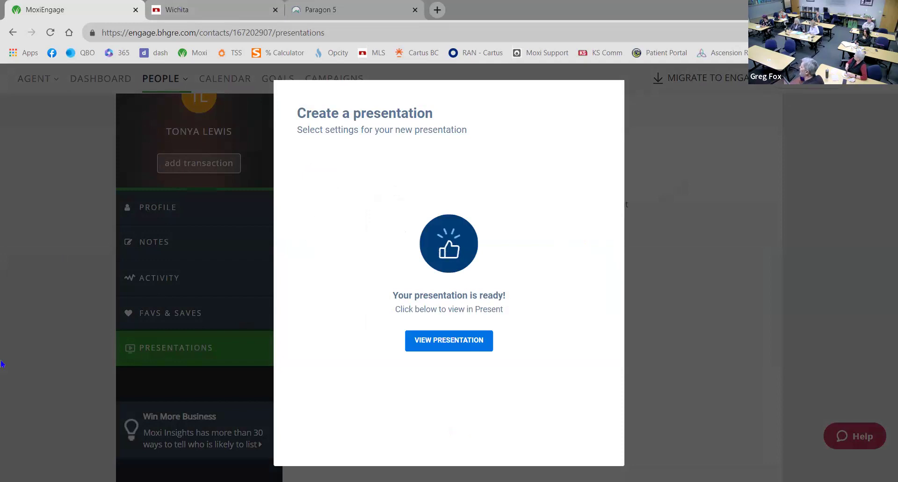
pyautogui.click(442, 342)
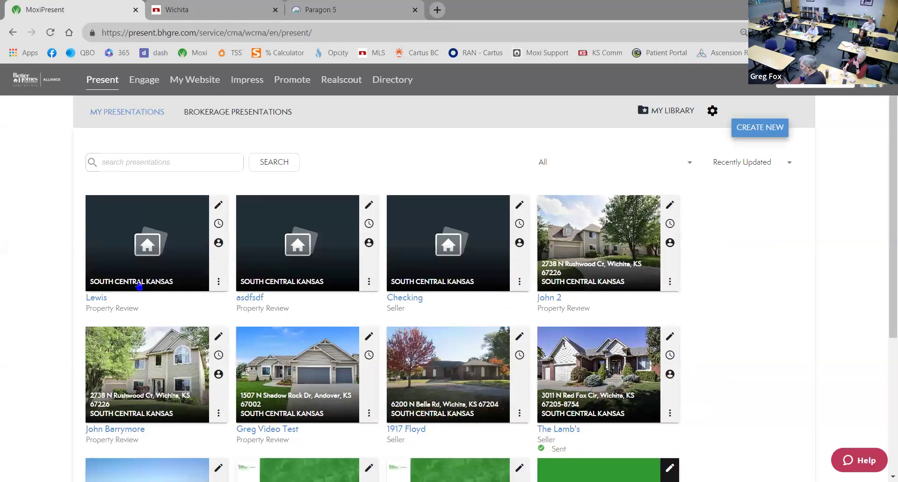
# Open the new presentation for editing and check the listing's MLS number in Paragon
pyautogui.click(218, 205)
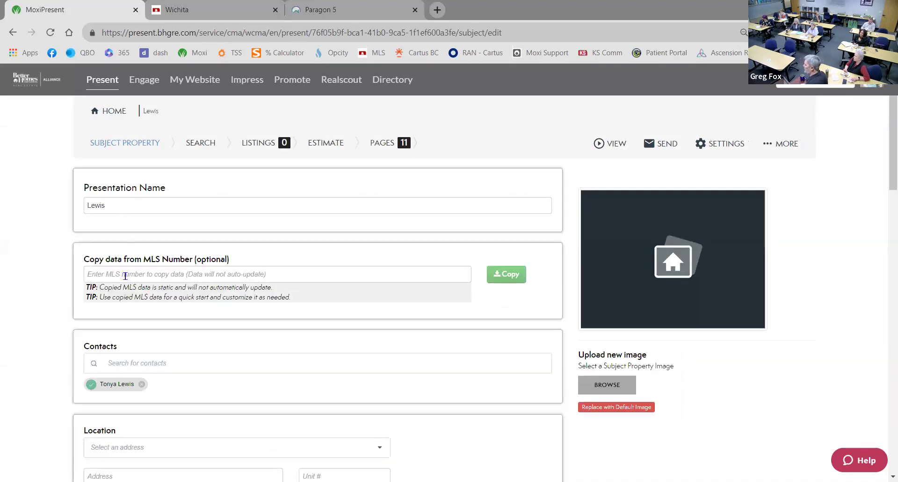
pyautogui.click(330, 17)
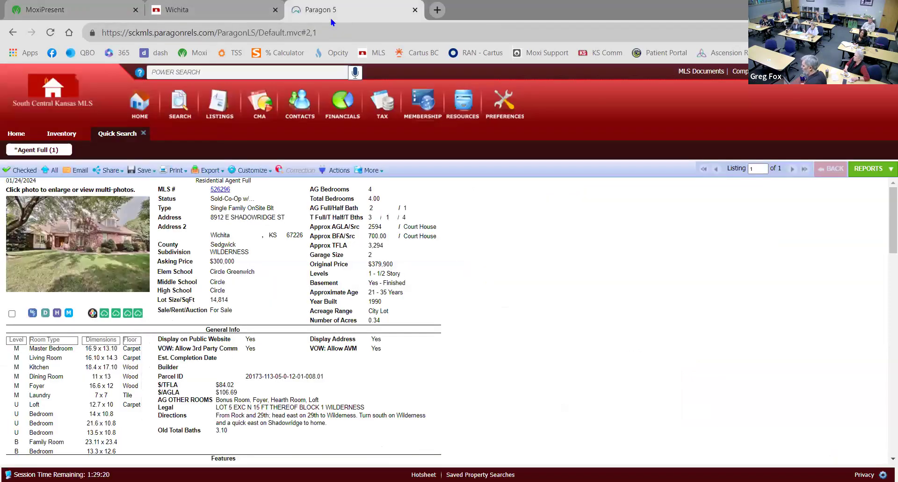
pyautogui.click(154, 10)
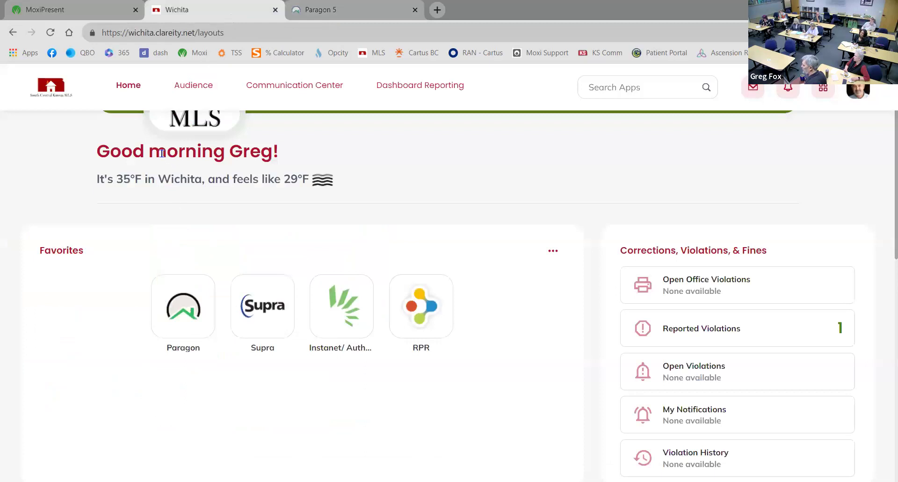
pyautogui.click(101, 10)
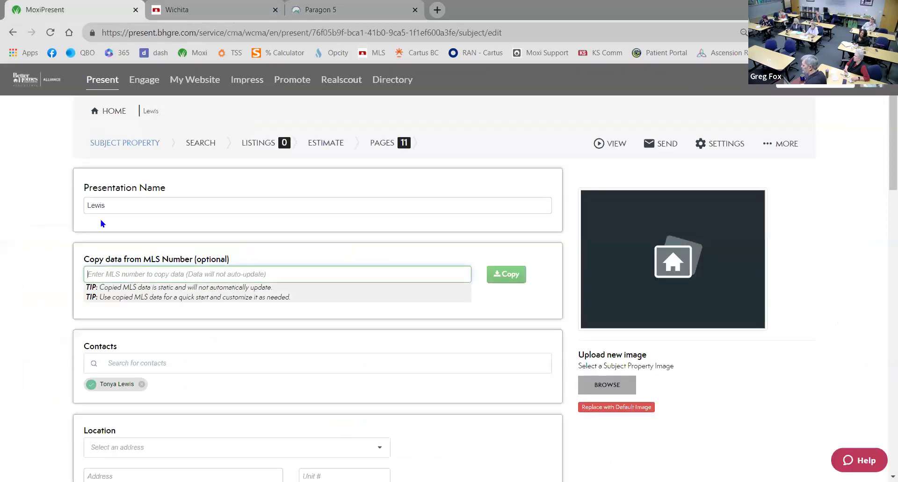
pyautogui.write('5')
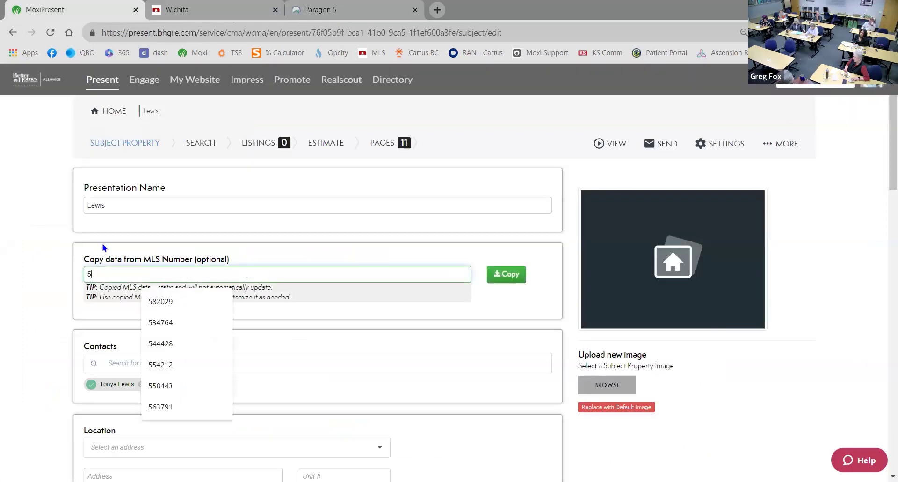
pyautogui.write('26296')
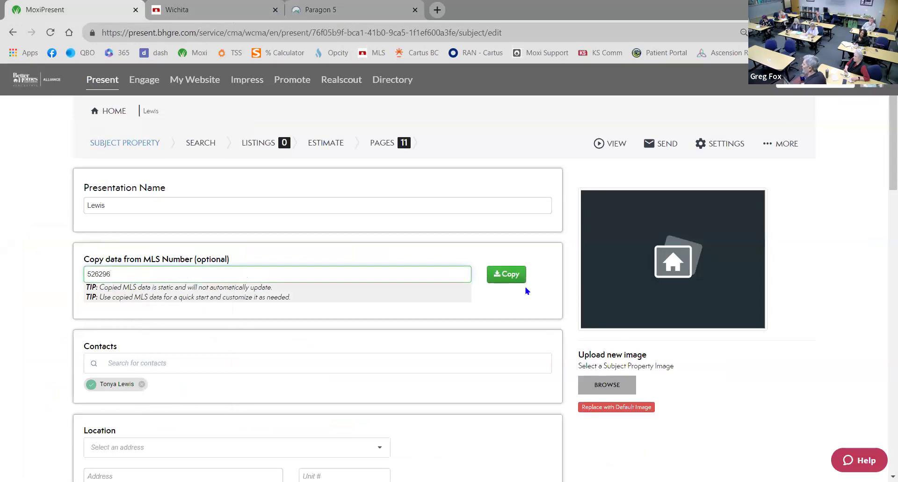
pyautogui.click(508, 275)
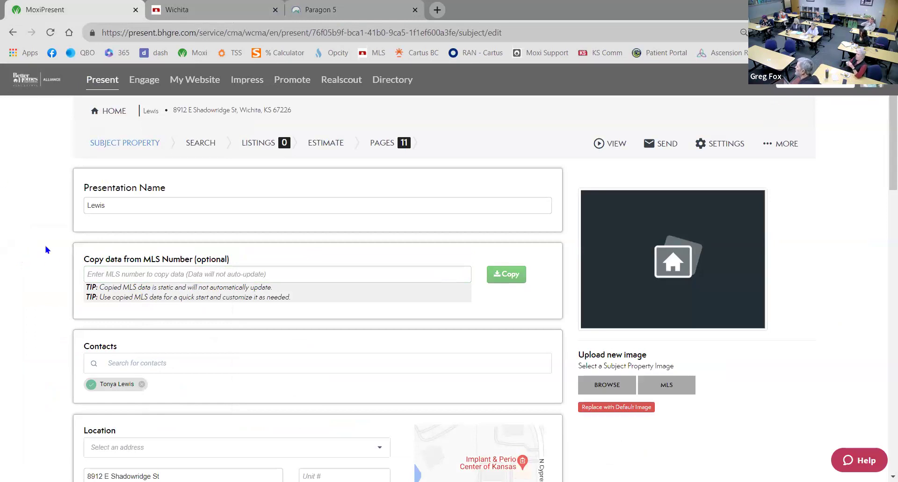
# Dismiss the MLS Images picker and replace the subject picture with the default image
pyautogui.scroll(-5, 52, 241)
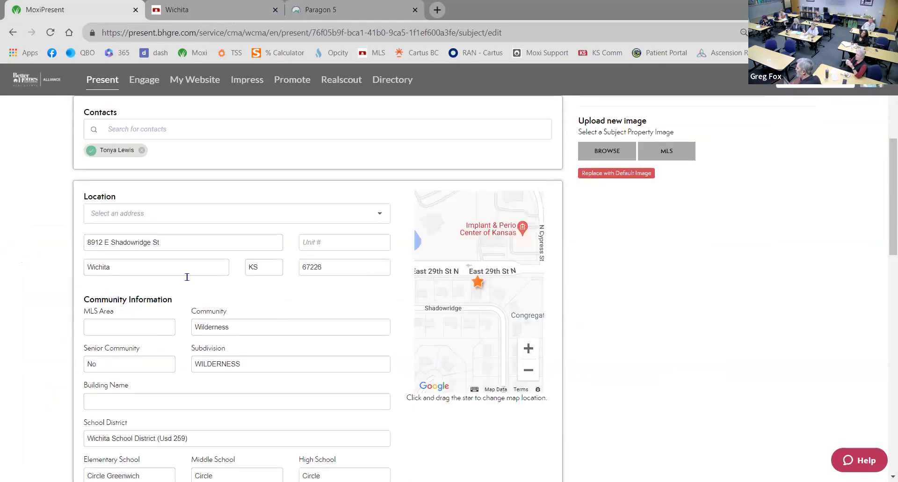
pyautogui.scroll(5, 247, 290)
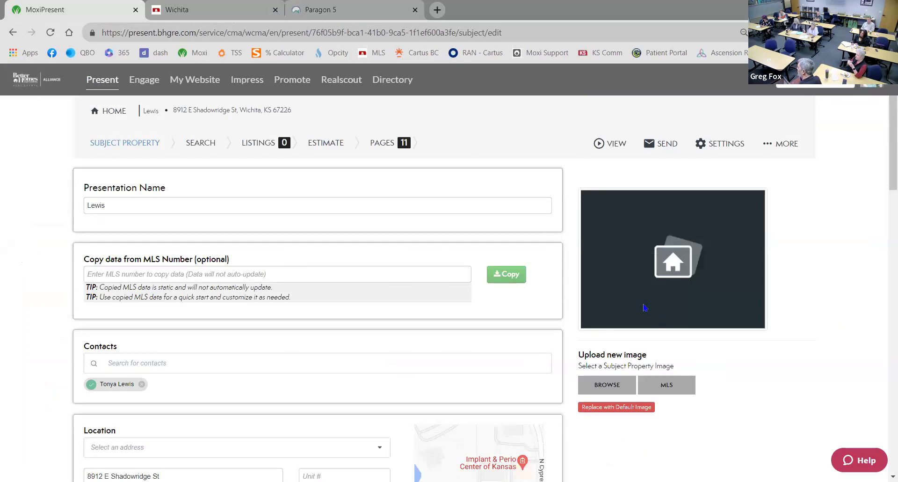
pyautogui.click(662, 381)
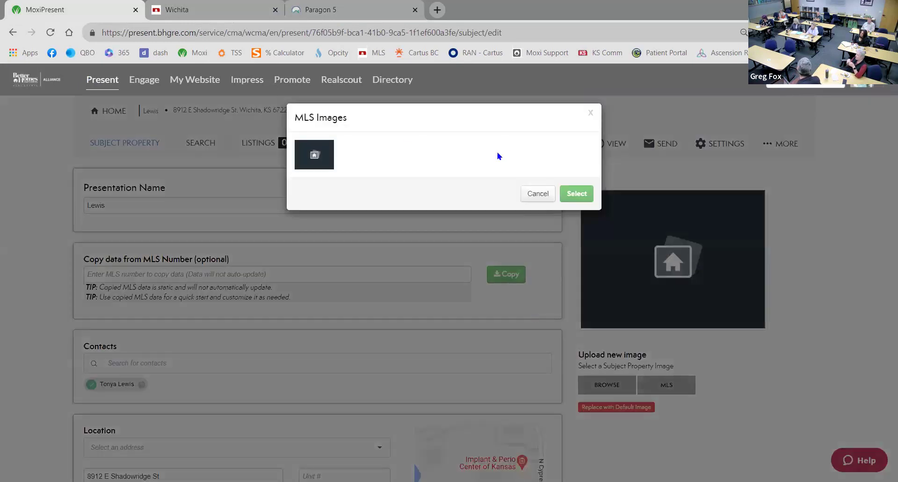
pyautogui.click(544, 194)
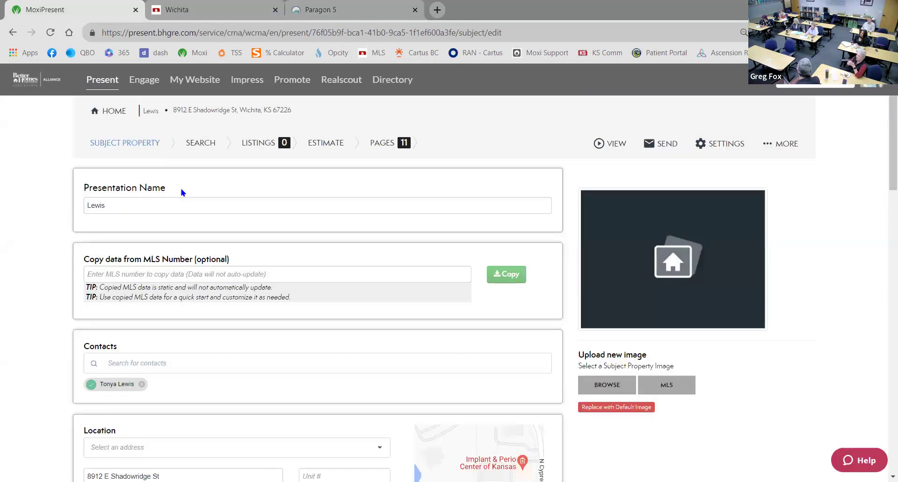
pyautogui.scroll(-3, 206, 194)
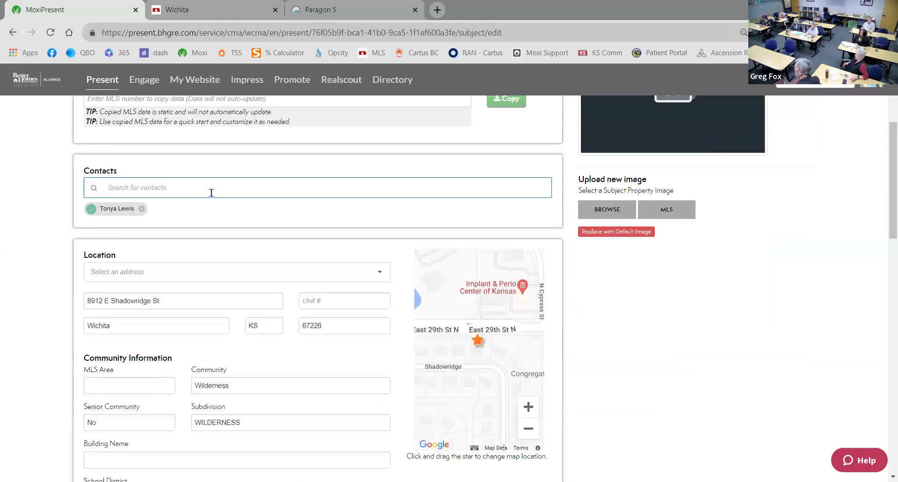
pyautogui.scroll(3, 210, 187)
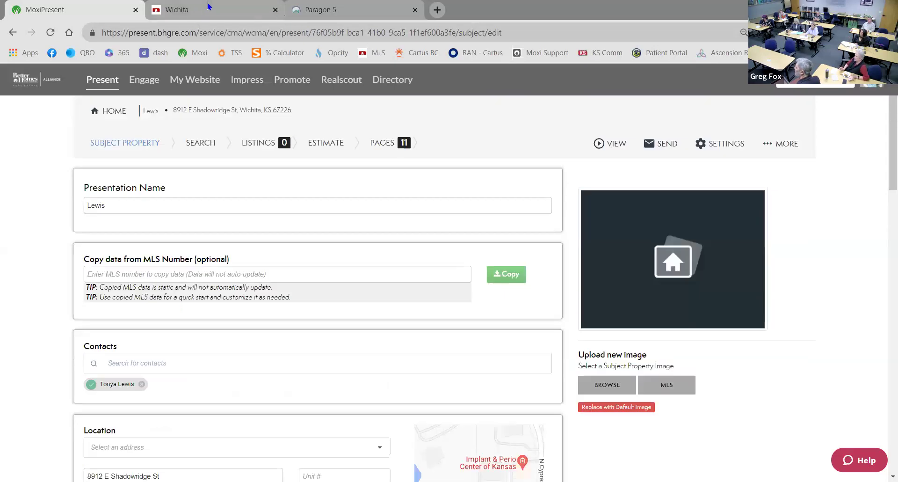
pyautogui.click(329, 14)
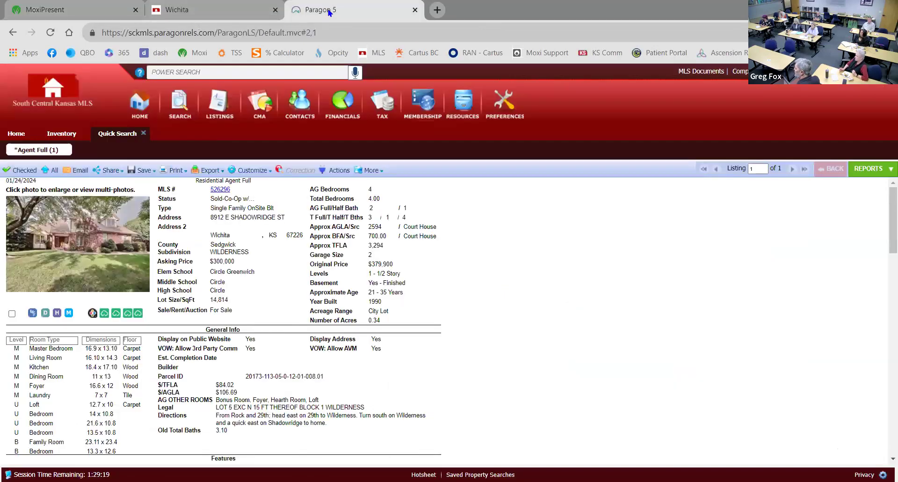
pyautogui.click(52, 14)
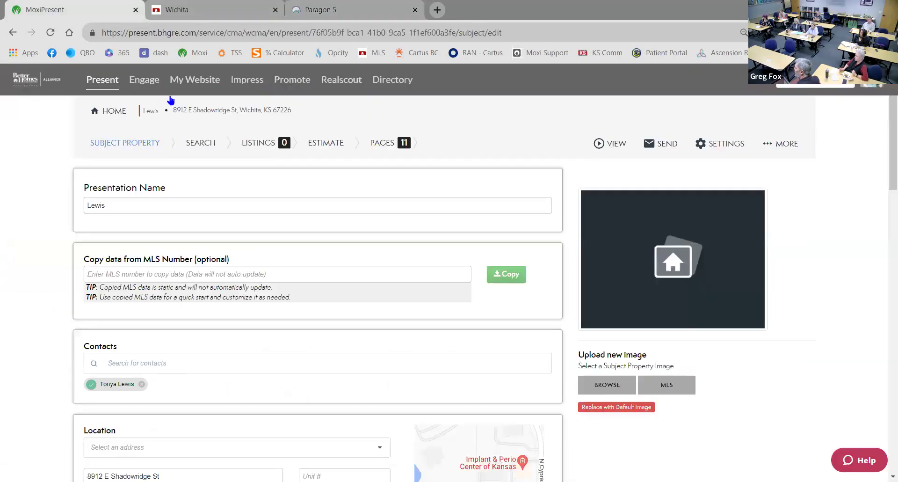
pyautogui.click(629, 411)
# Review the subject's Wilderness community and Usd 259 school details
pyautogui.scroll(-5, 537, 374)
pyautogui.scroll(-12, 535, 367)
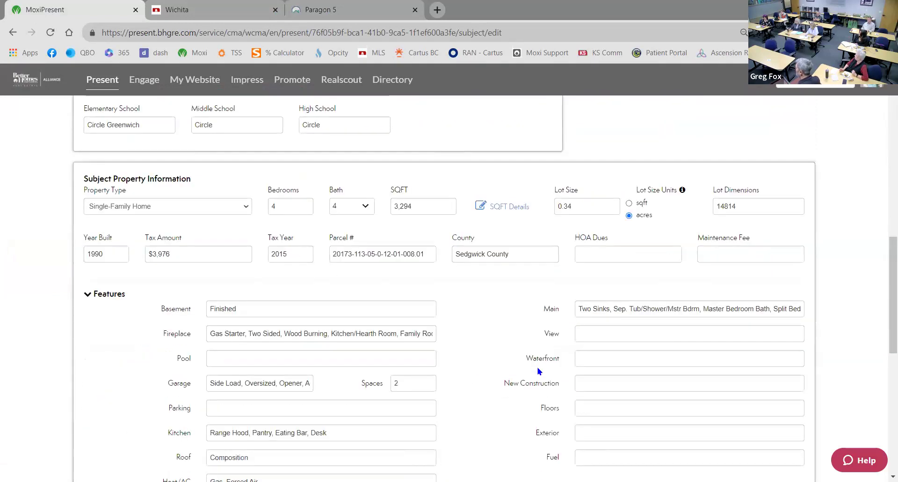
pyautogui.scroll(17, 535, 376)
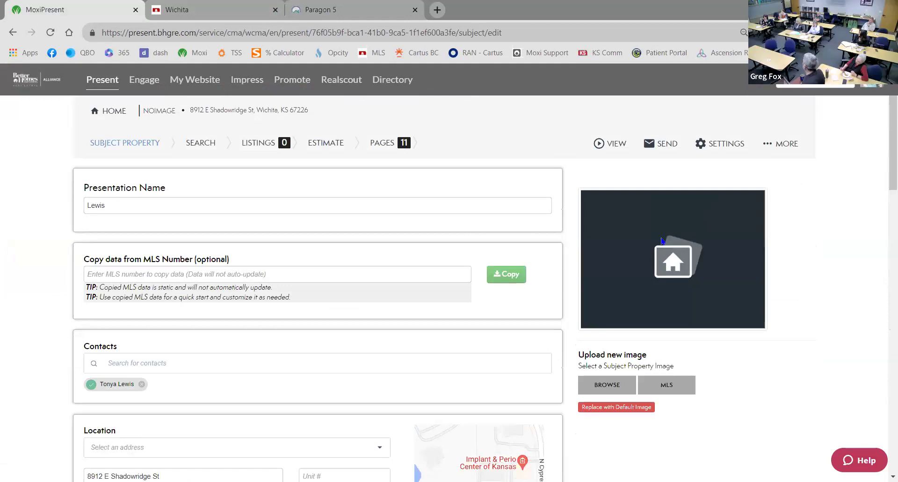
pyautogui.scroll(-2, 661, 240)
pyautogui.click(434, 283)
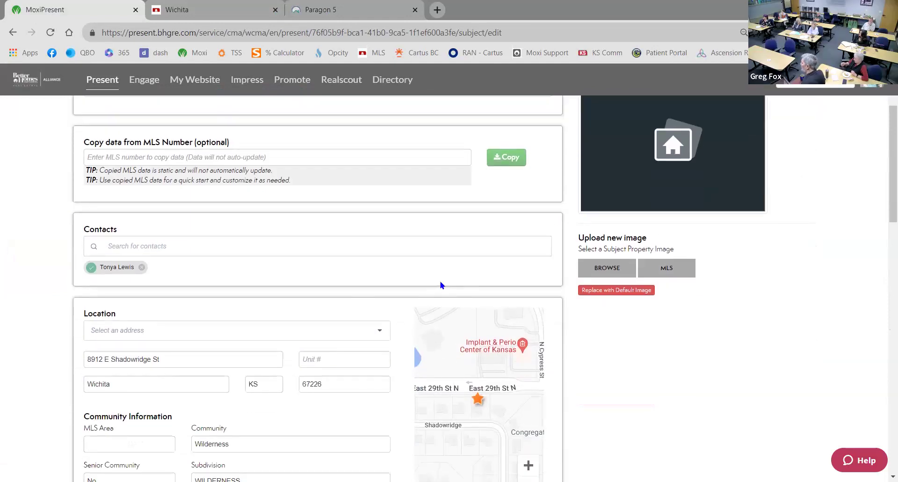
pyautogui.scroll(-2, 445, 277)
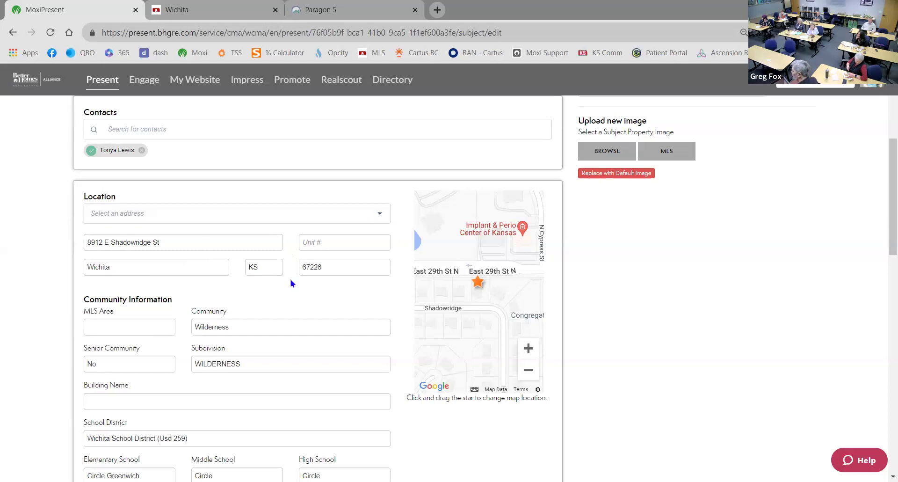
# Delete all the listing description text from the Remarks box and continue
pyautogui.scroll(-1, 298, 294)
pyautogui.scroll(-2, 298, 317)
pyautogui.scroll(-1, 300, 319)
pyautogui.scroll(-1, 301, 319)
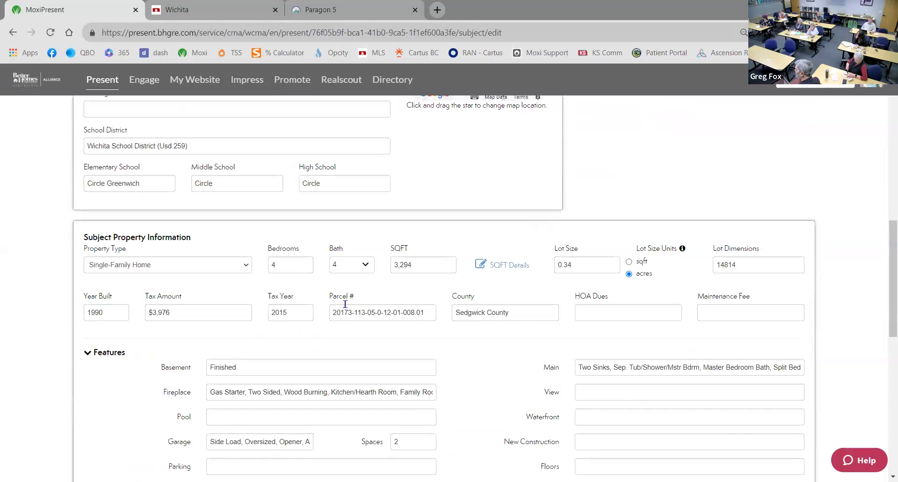
pyautogui.scroll(-3, 482, 356)
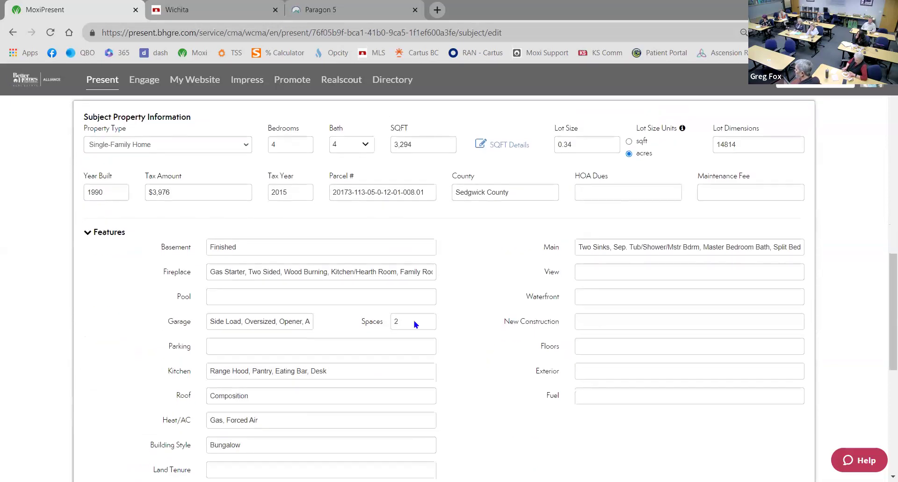
pyautogui.scroll(-3, 124, 290)
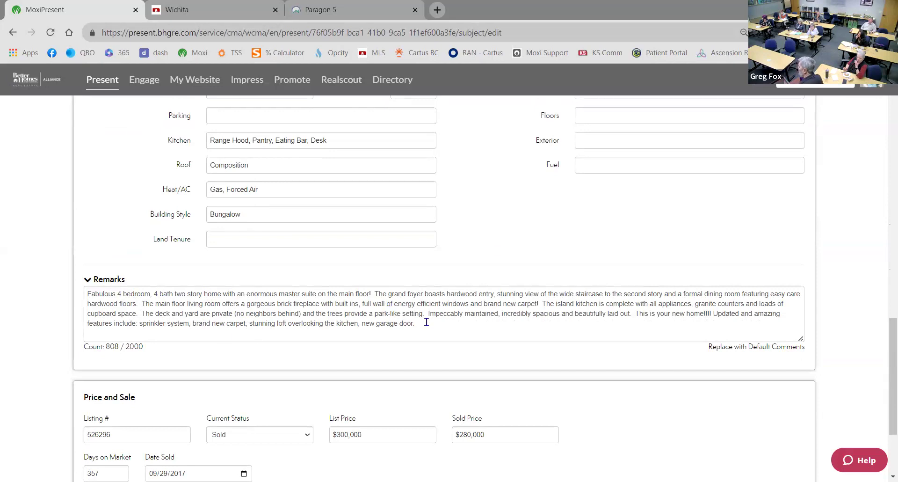
pyautogui.moveTo(416, 324); pyautogui.dragTo(30, 280)
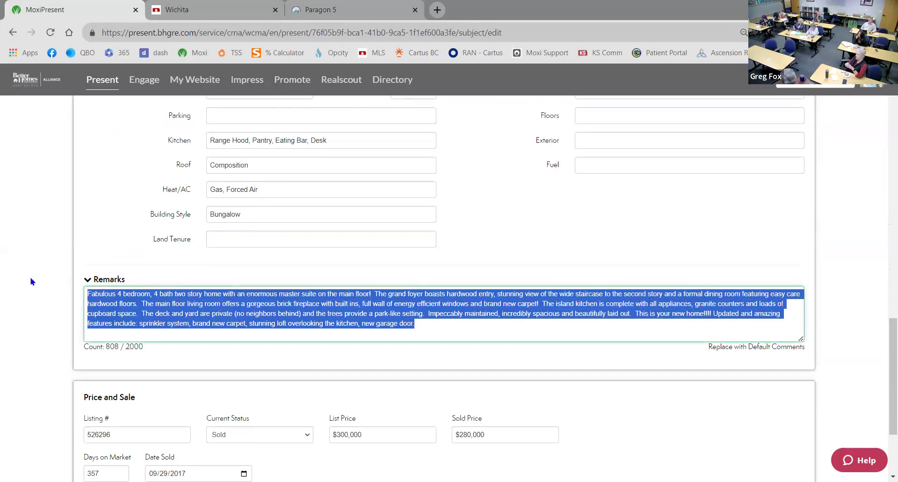
pyautogui.press('BackSpace')
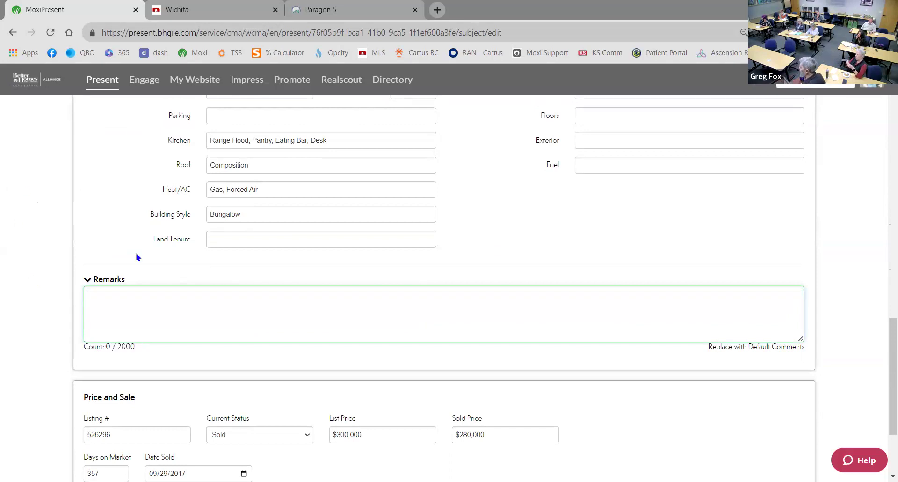
pyautogui.scroll(-3, 138, 257)
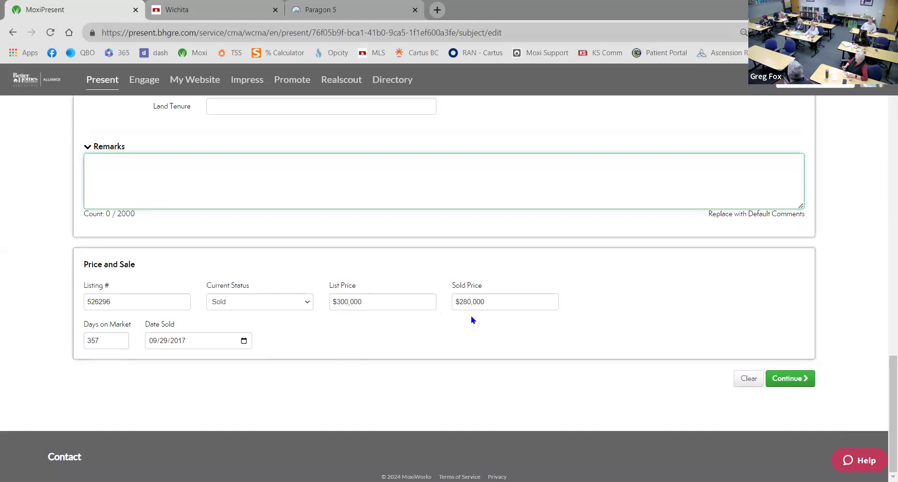
pyautogui.click(808, 384)
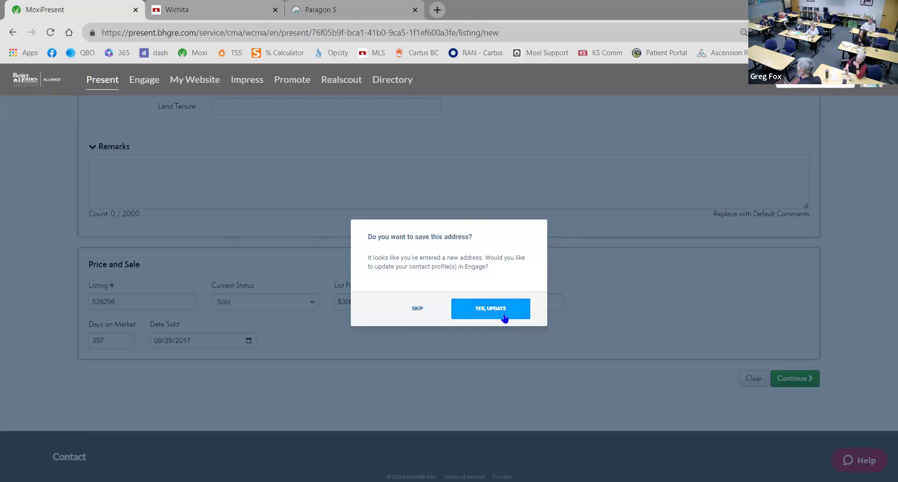
# Confirm YES, UPDATE to save the new address to the contact's profile
pyautogui.click(430, 309)
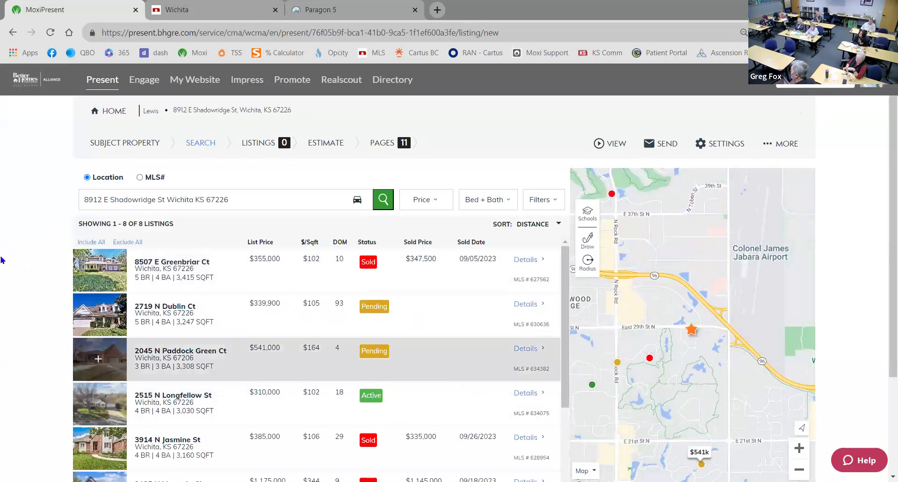
pyautogui.moveTo(750, 299); pyautogui.dragTo(752, 235)
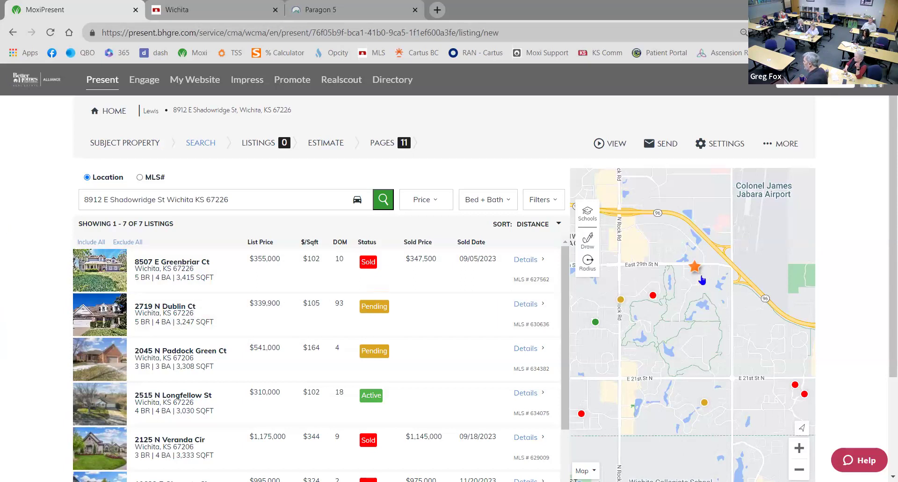
pyautogui.click(98, 270)
pyautogui.click(104, 319)
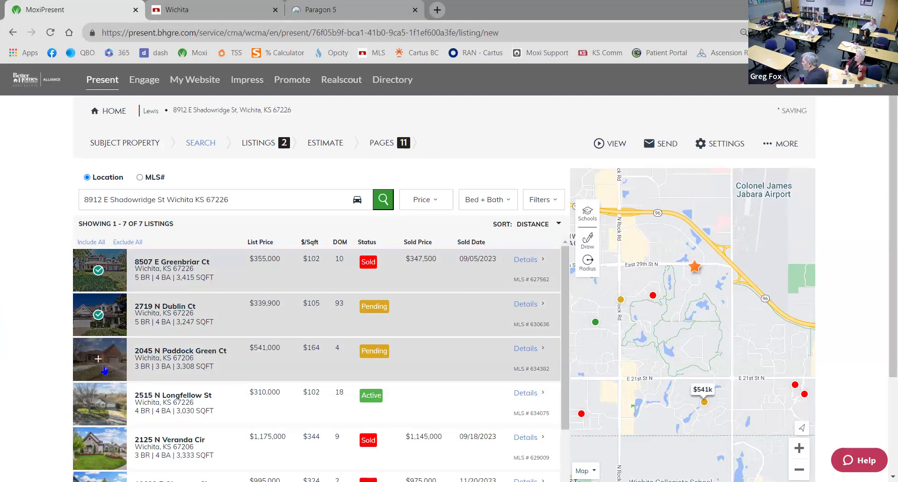
pyautogui.click(99, 402)
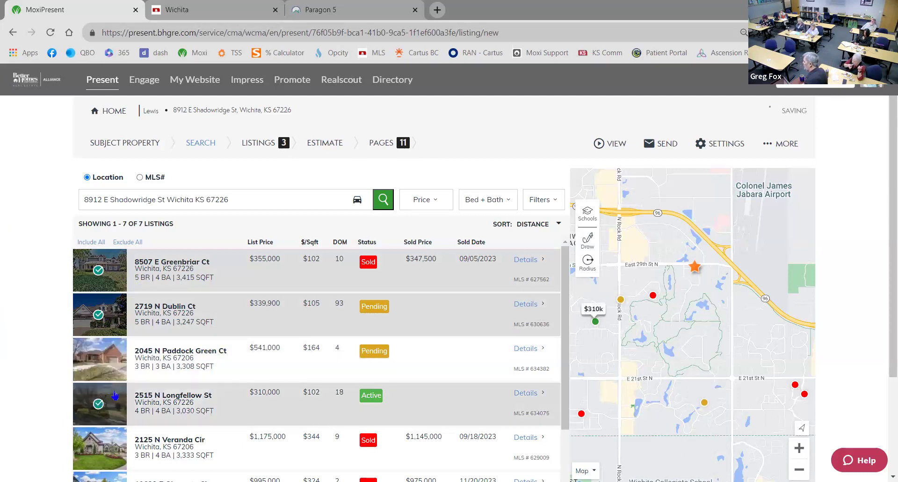
pyautogui.scroll(-3, 2, 355)
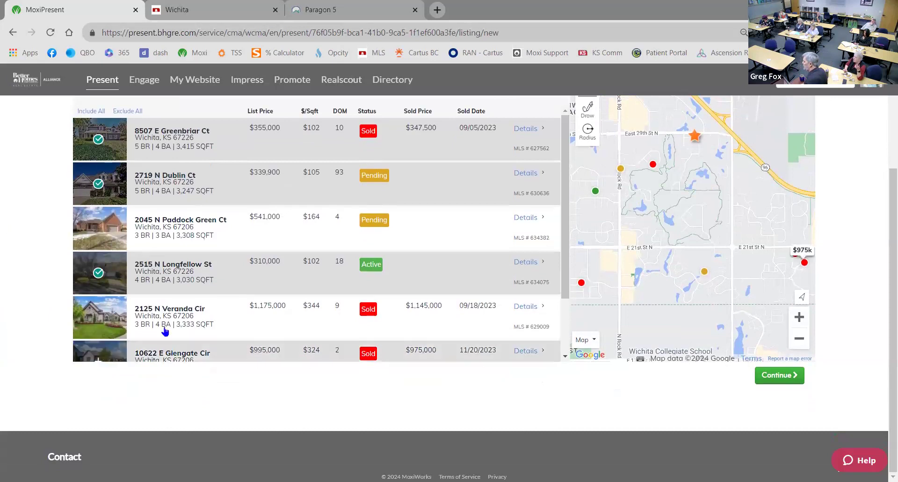
pyautogui.click(99, 317)
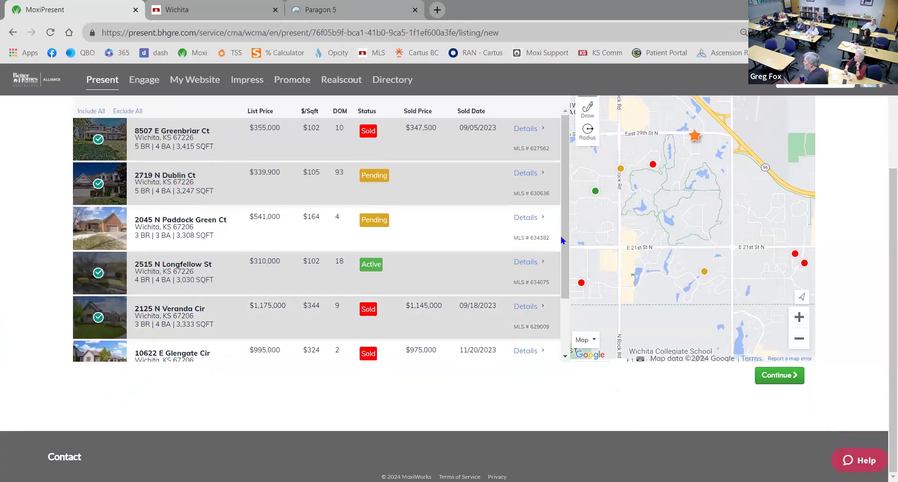
pyautogui.scroll(-2, 565, 241)
pyautogui.scroll(2, 98, 182)
pyautogui.scroll(3, 24, 282)
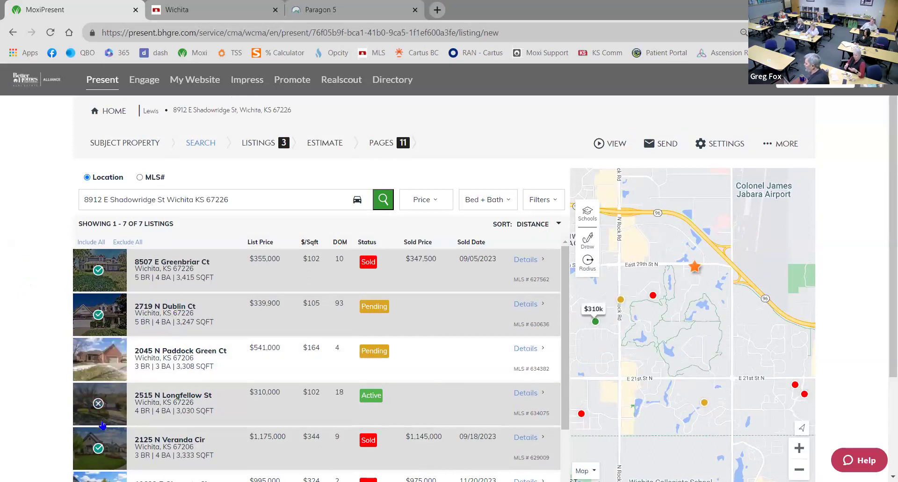
pyautogui.scroll(-3, 35, 341)
pyautogui.click(780, 375)
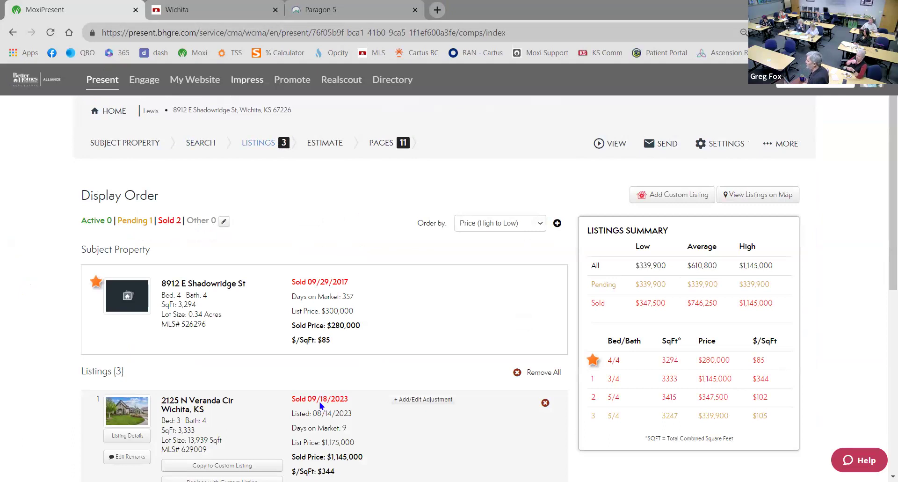
# Scroll the Display Order page to review the three comparables and their listings summary
pyautogui.scroll(-4, 246, 331)
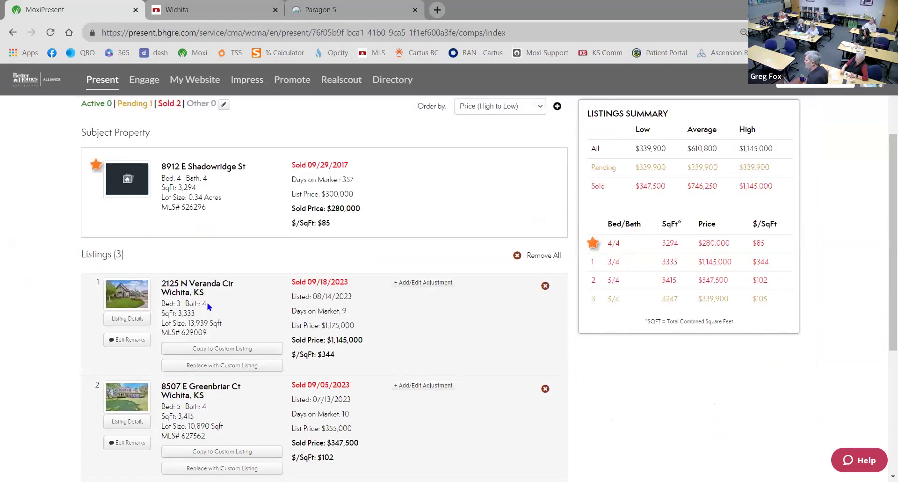
pyautogui.scroll(-4, 249, 306)
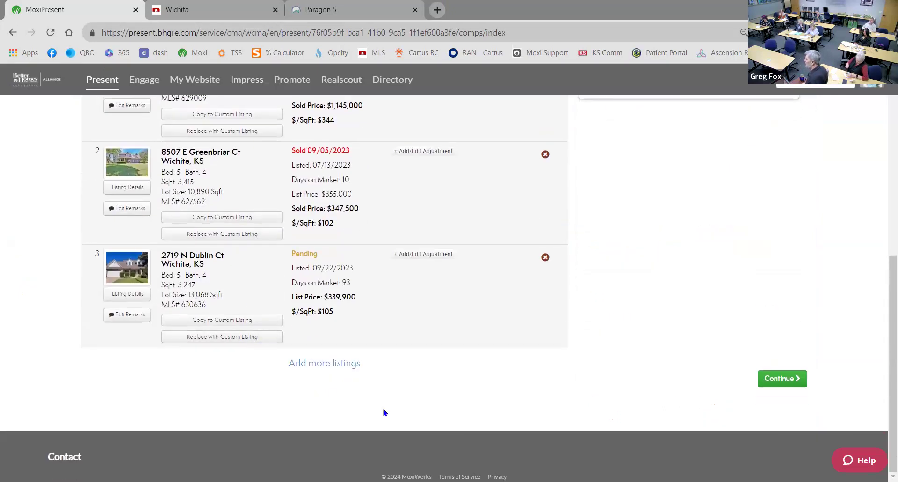
pyautogui.scroll(5, 397, 399)
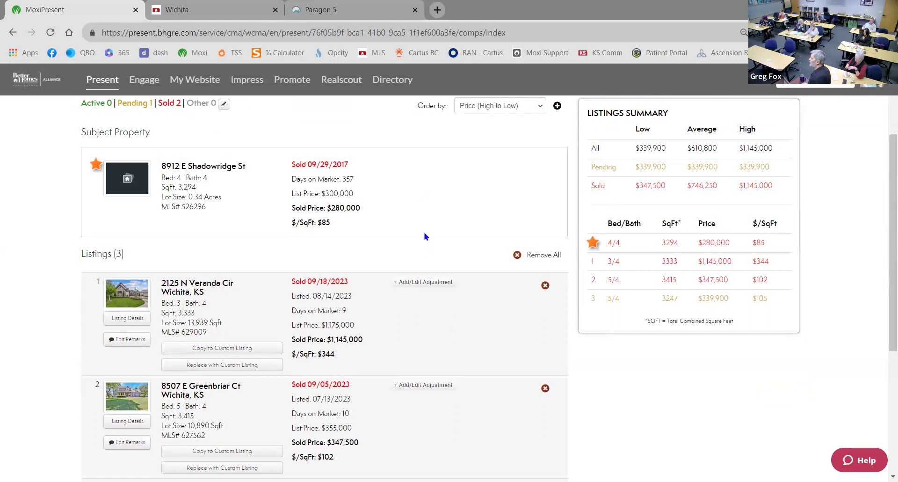
pyautogui.scroll(3, 425, 235)
pyautogui.scroll(-6, 401, 241)
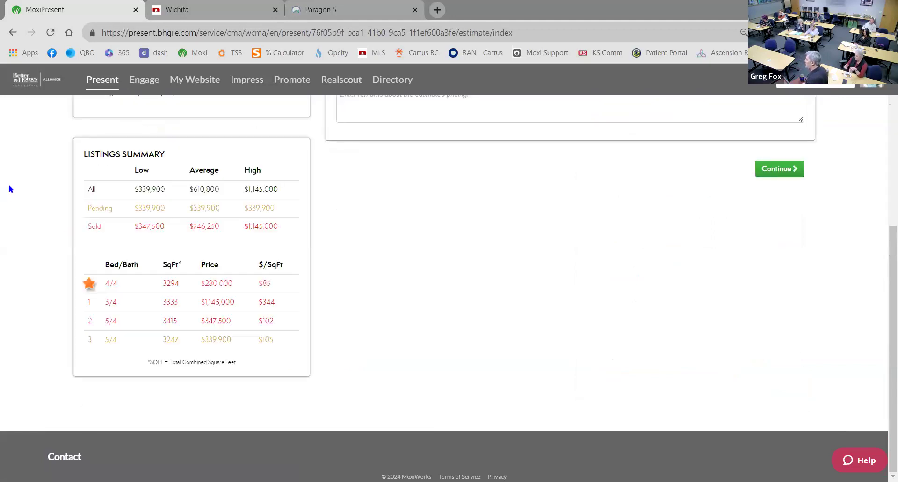
pyautogui.scroll(5, 435, 255)
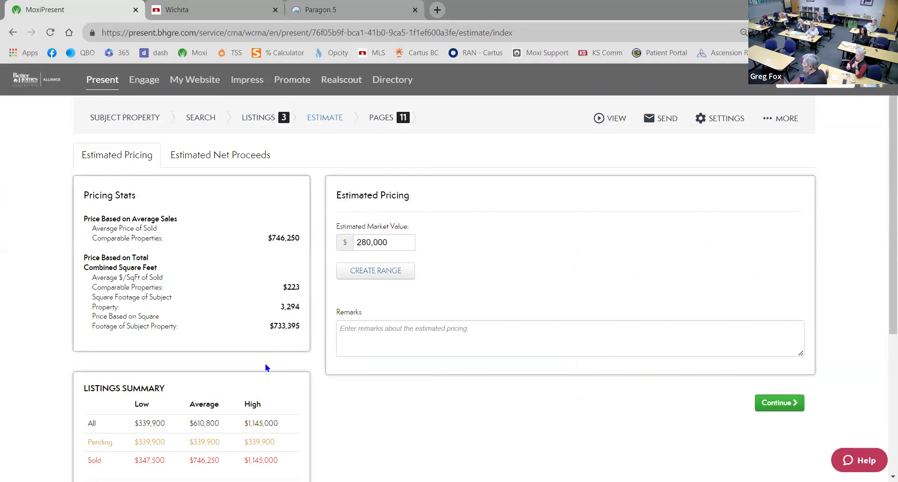
pyautogui.click(366, 275)
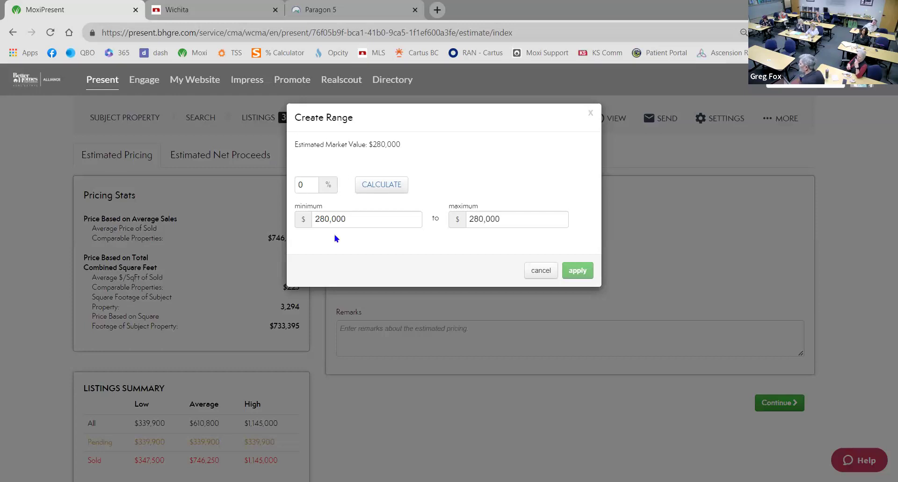
# Enter 675000 as the minimum, then calculate a range from a 3 percent spread
pyautogui.moveTo(350, 219); pyautogui.dragTo(313, 219)
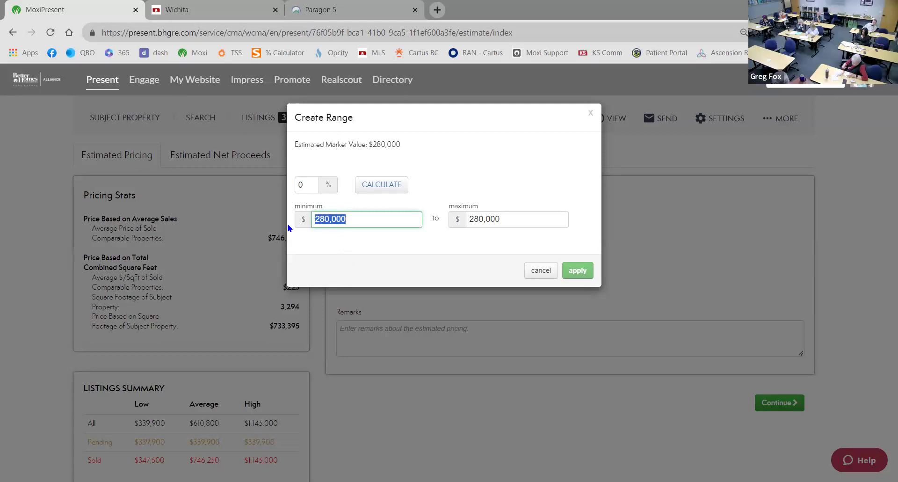
pyautogui.write('675')
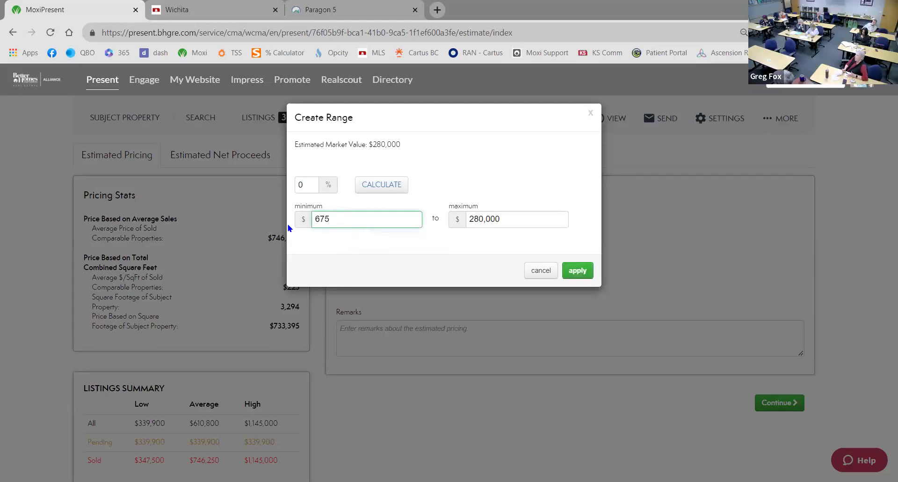
pyautogui.write('000')
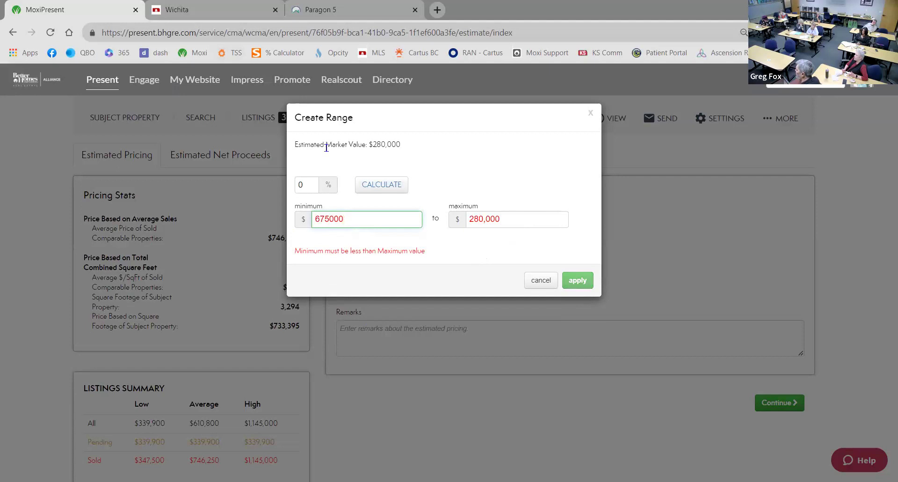
pyautogui.click(308, 184)
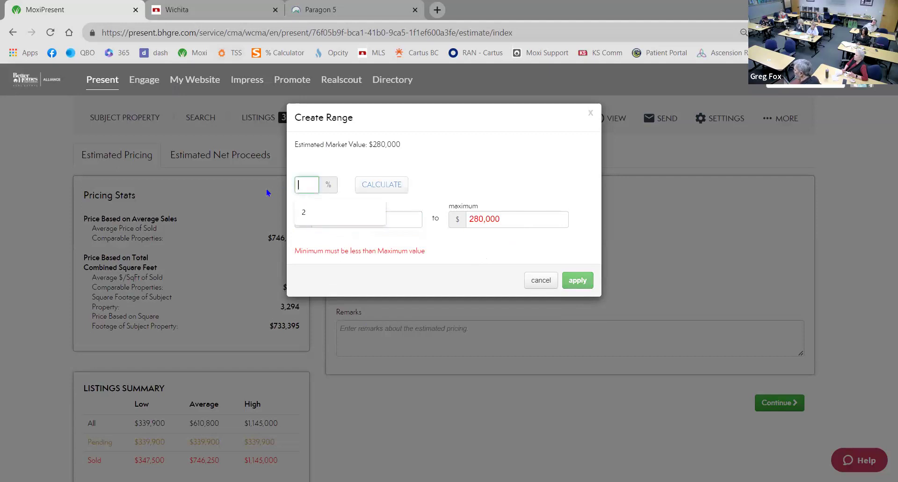
pyautogui.write('3')
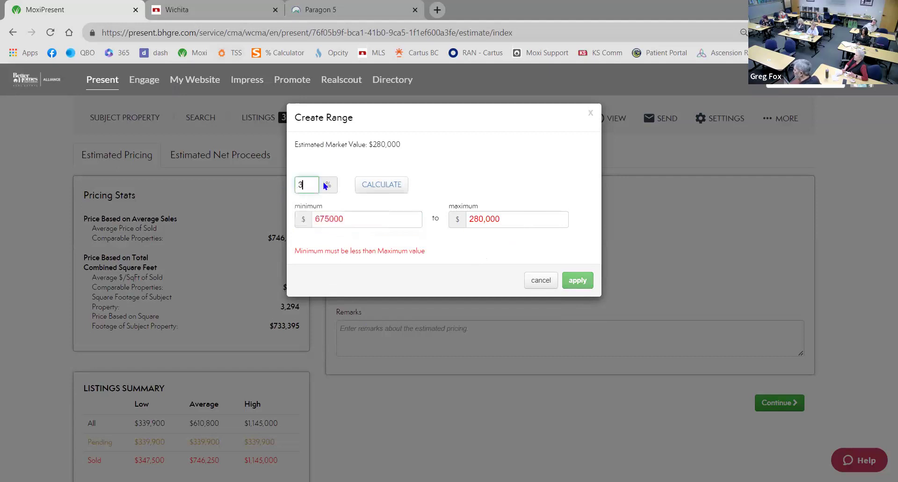
pyautogui.click(367, 184)
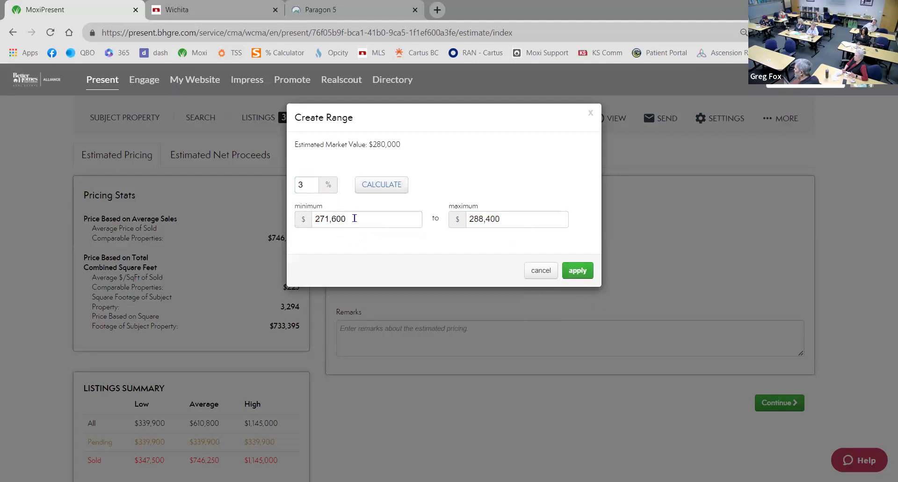
# Set the range minimum to $675,000 and maximum to $750,000, and apply it
pyautogui.moveTo(354, 218); pyautogui.dragTo(227, 206)
pyautogui.write('675')
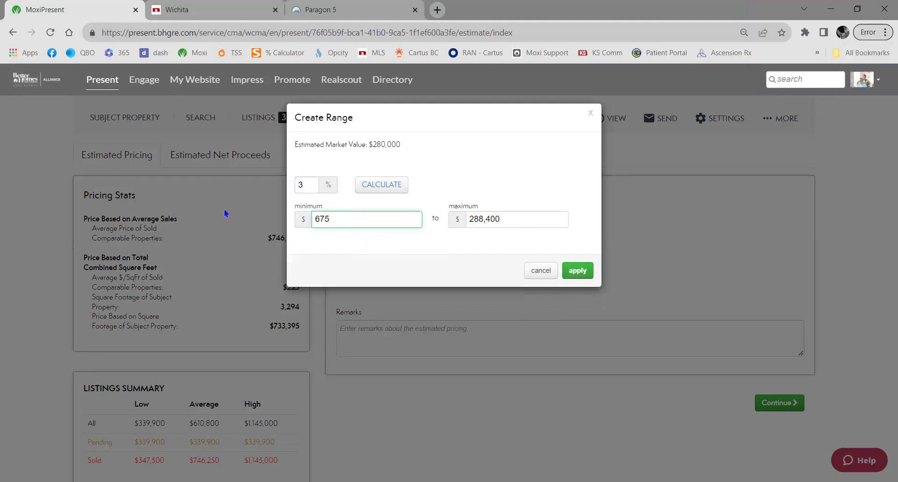
pyautogui.press('Tab')
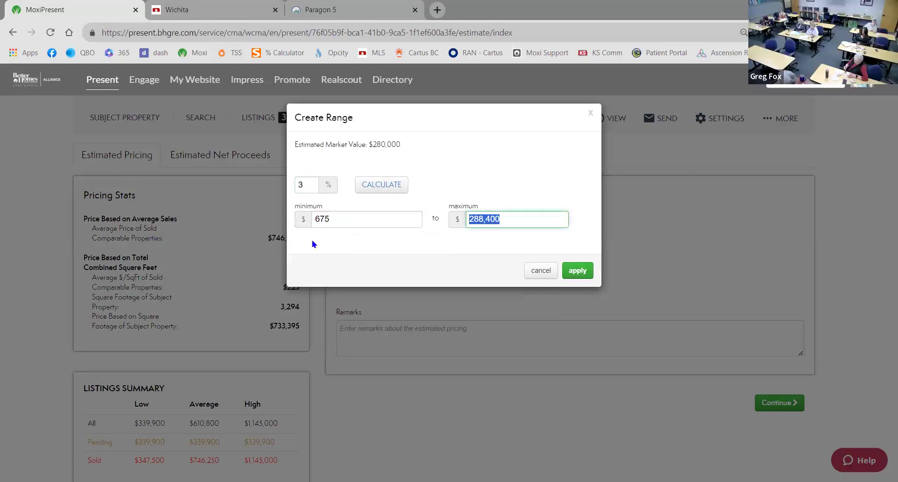
pyautogui.click(336, 219)
pyautogui.write('000')
pyautogui.press('Tab')
pyautogui.write('750')
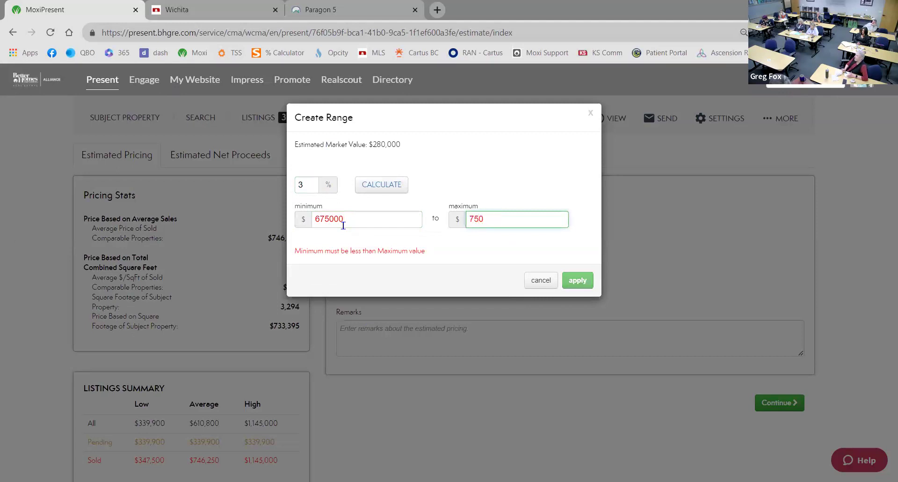
pyautogui.write('000')
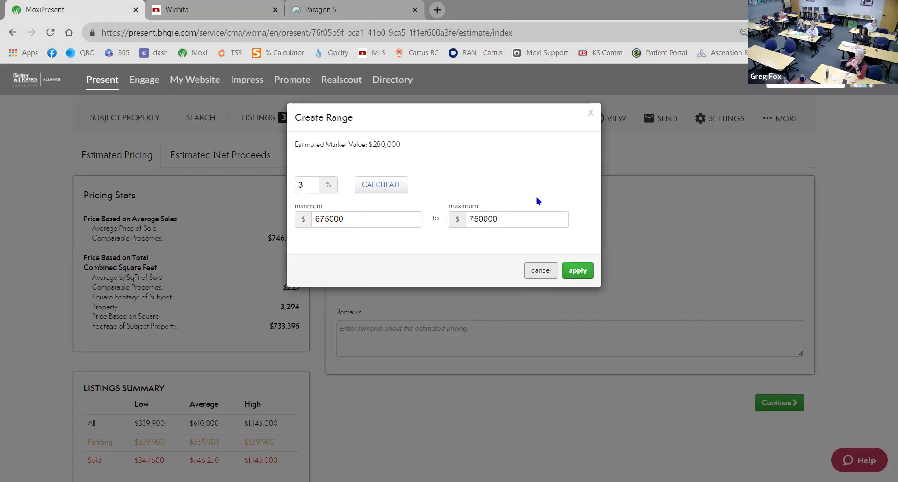
pyautogui.click(578, 269)
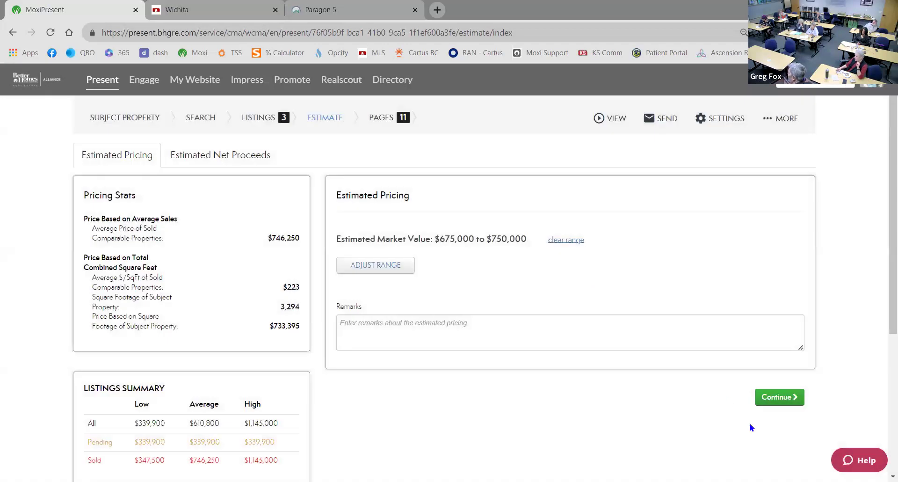
# Go to the Pages step, review the cover page preview, and switch the panel to Templates
pyautogui.click(780, 397)
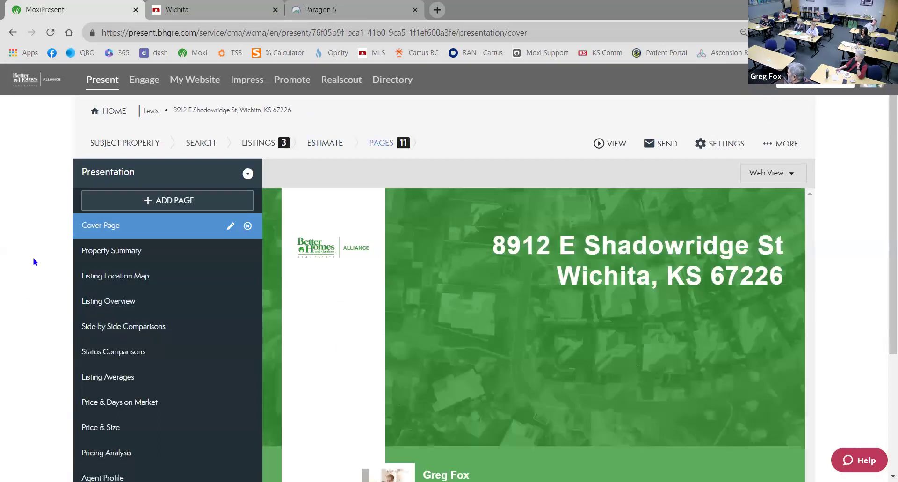
pyautogui.scroll(-4, 34, 261)
pyautogui.scroll(4, 33, 262)
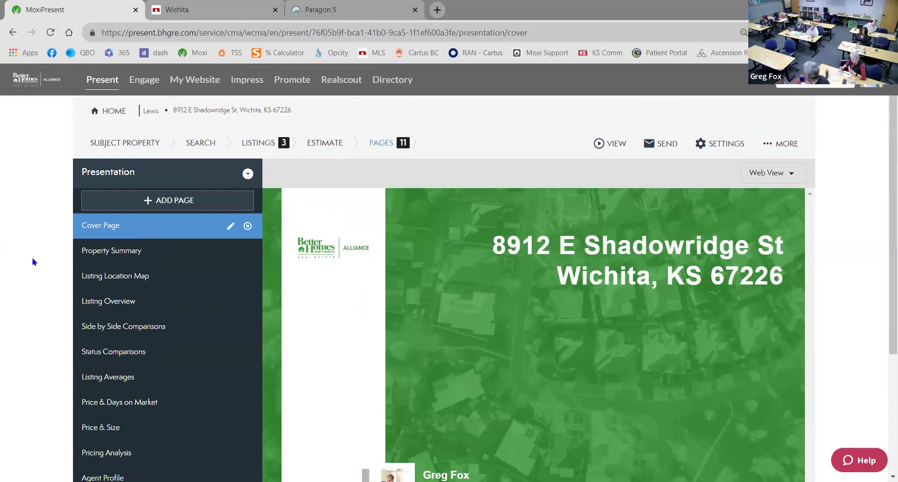
pyautogui.scroll(-4, 40, 307)
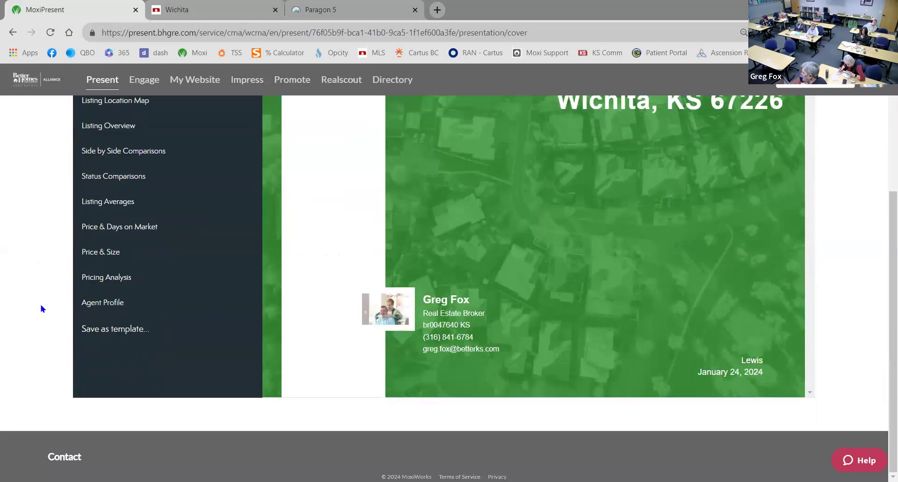
pyautogui.scroll(4, 43, 309)
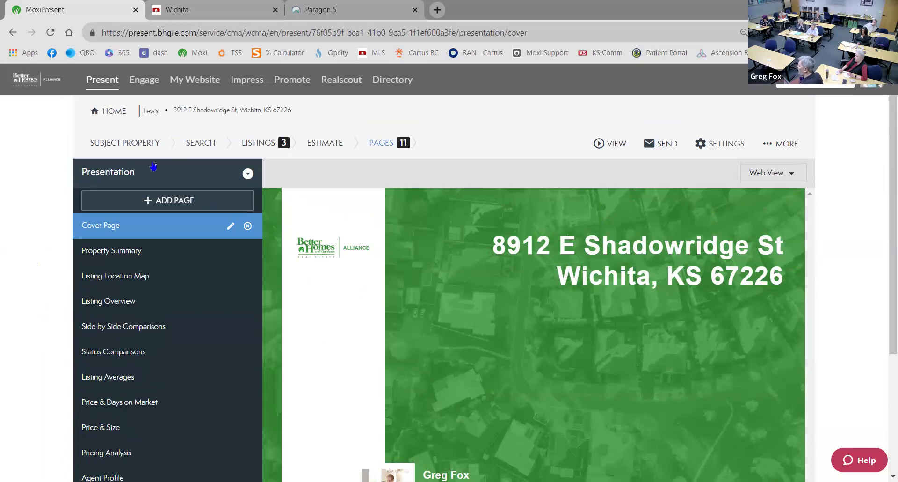
pyautogui.click(248, 174)
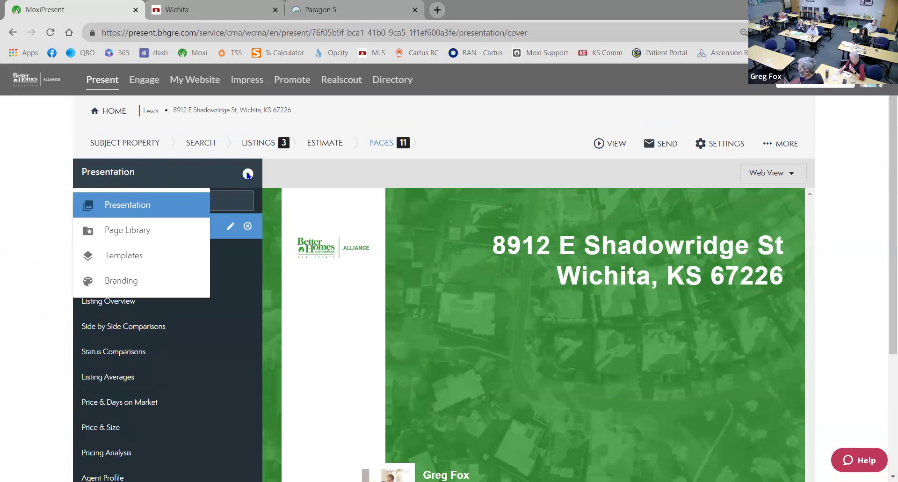
pyautogui.click(112, 255)
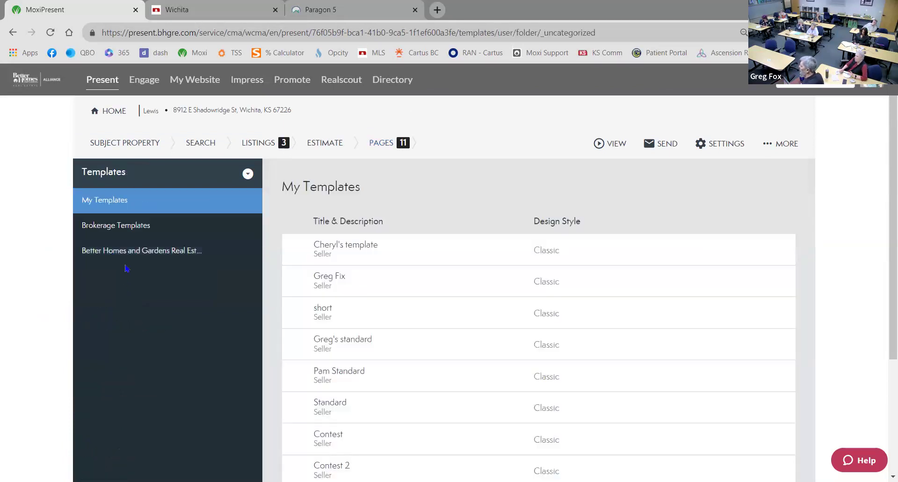
# Find the Company Seller Lead Gen template, review its 7 pages, and apply it
pyautogui.click(121, 232)
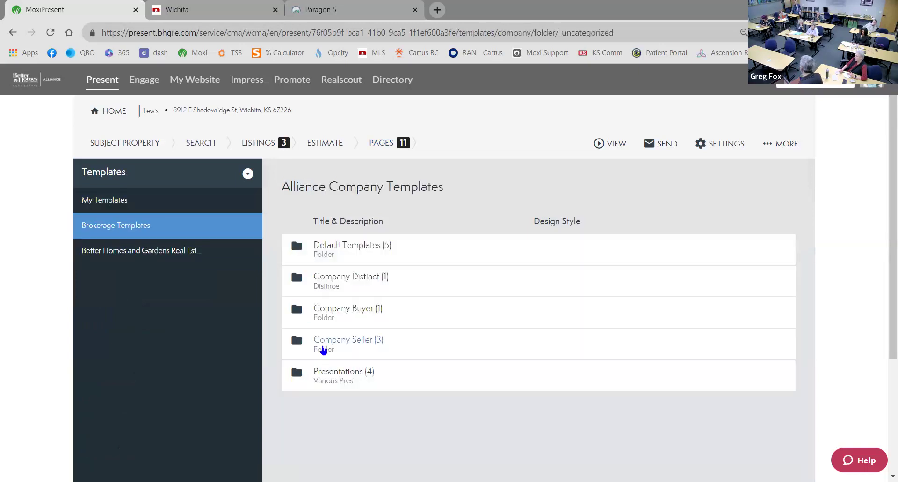
pyautogui.click(329, 345)
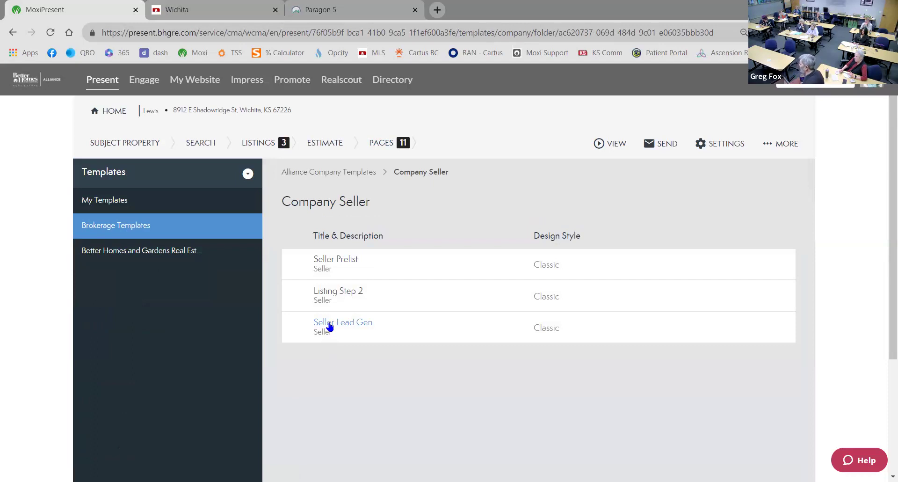
pyautogui.click(330, 322)
pyautogui.scroll(-1, 299, 318)
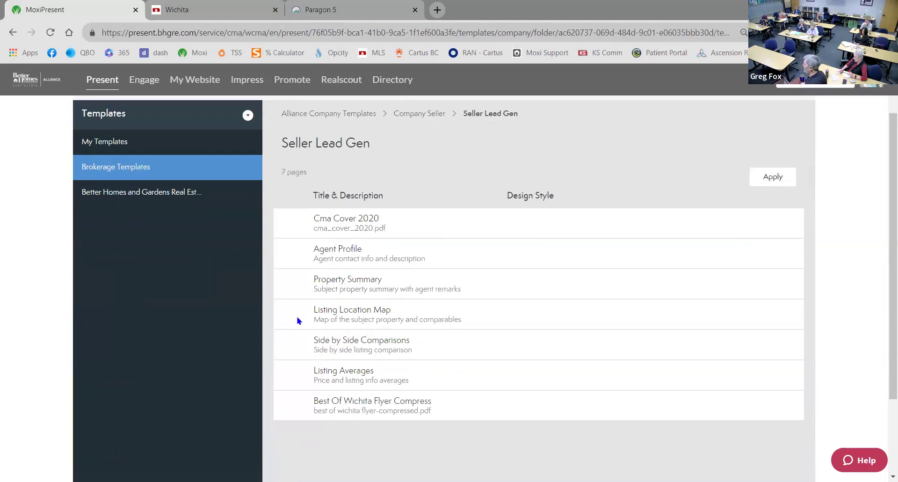
pyautogui.scroll(-1, 303, 244)
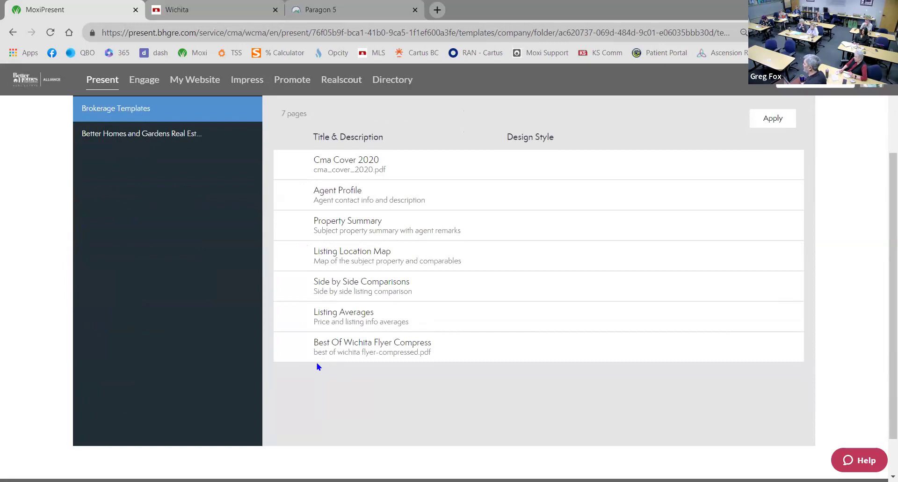
pyautogui.scroll(1, 317, 365)
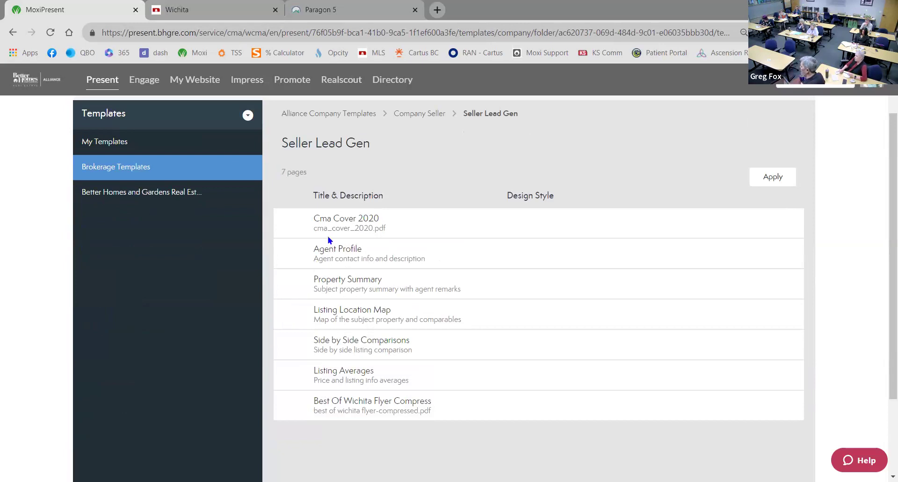
pyautogui.scroll(-1, 305, 315)
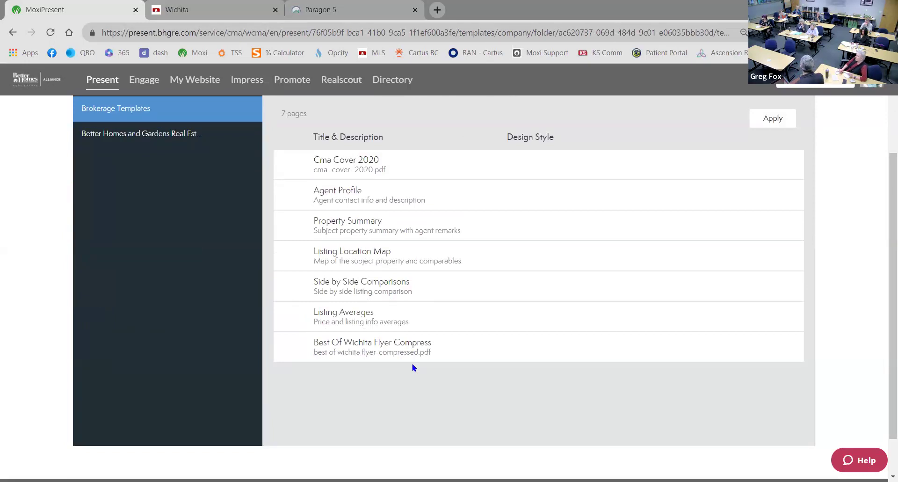
pyautogui.scroll(2, 194, 281)
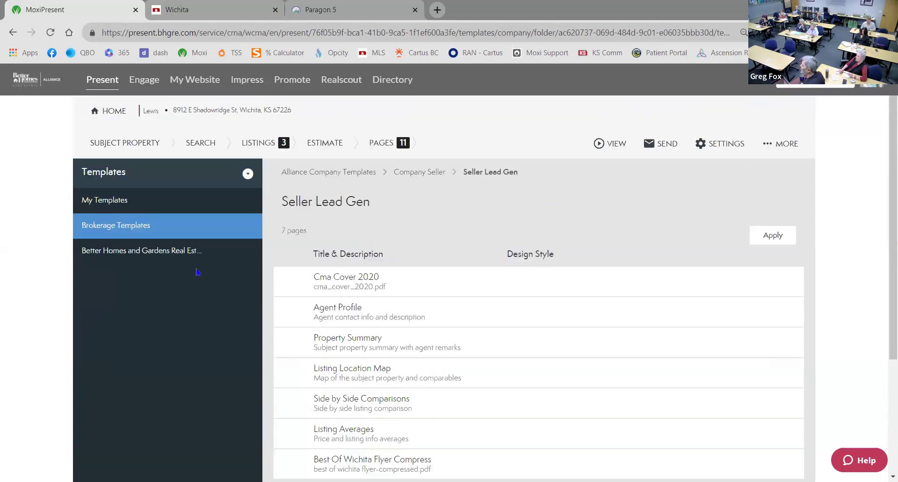
pyautogui.click(774, 236)
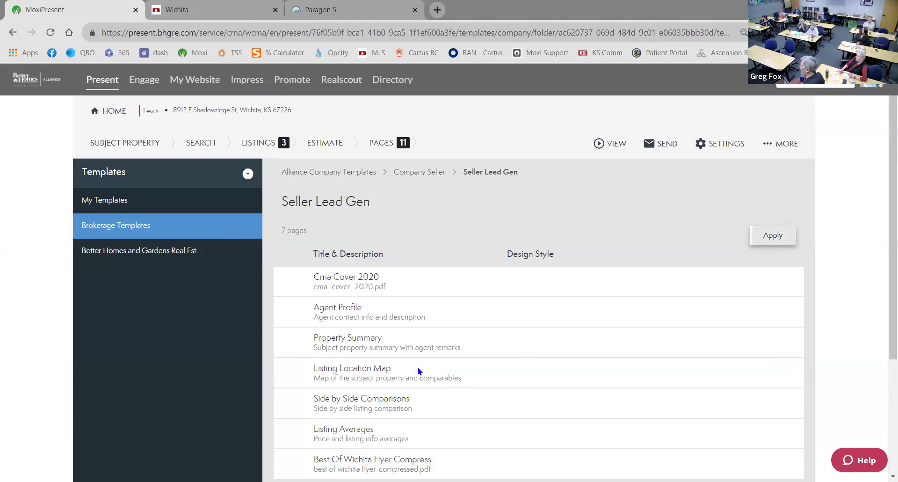
# Confirm replacing the 11 existing pages with the template's 7 pages
pyautogui.click(568, 305)
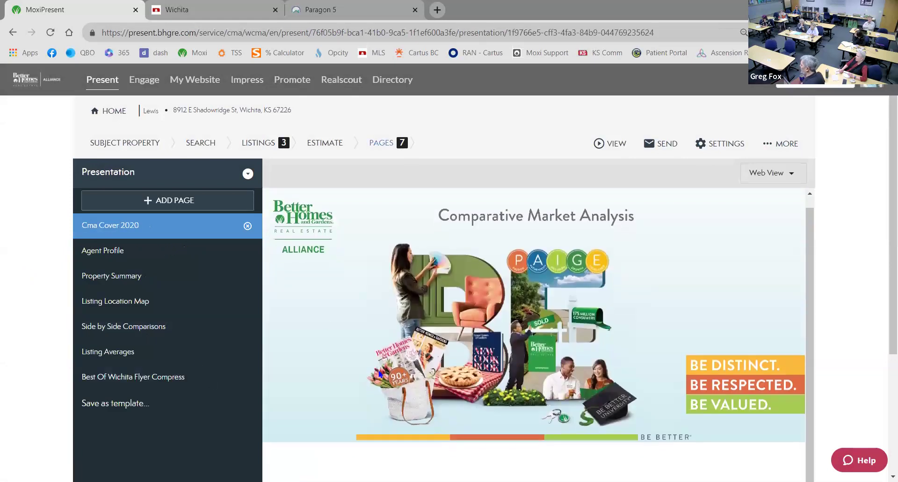
pyautogui.scroll(-1, 177, 325)
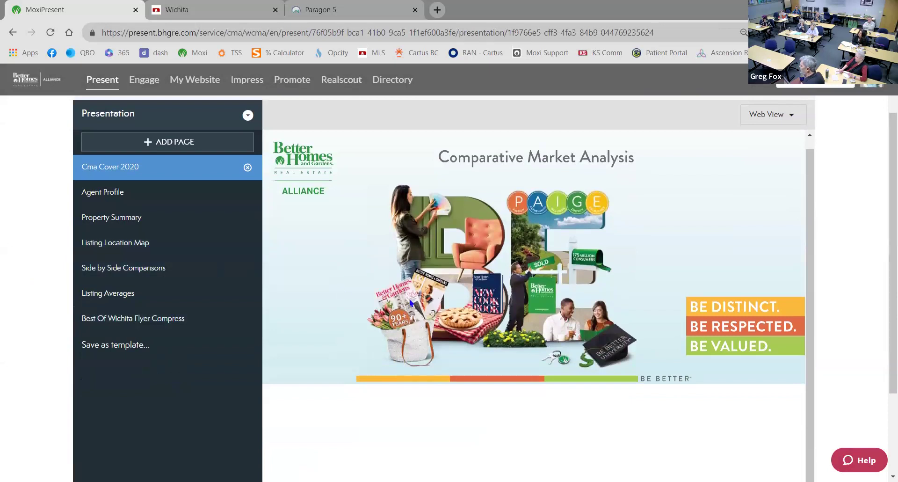
pyautogui.scroll(-1, 411, 302)
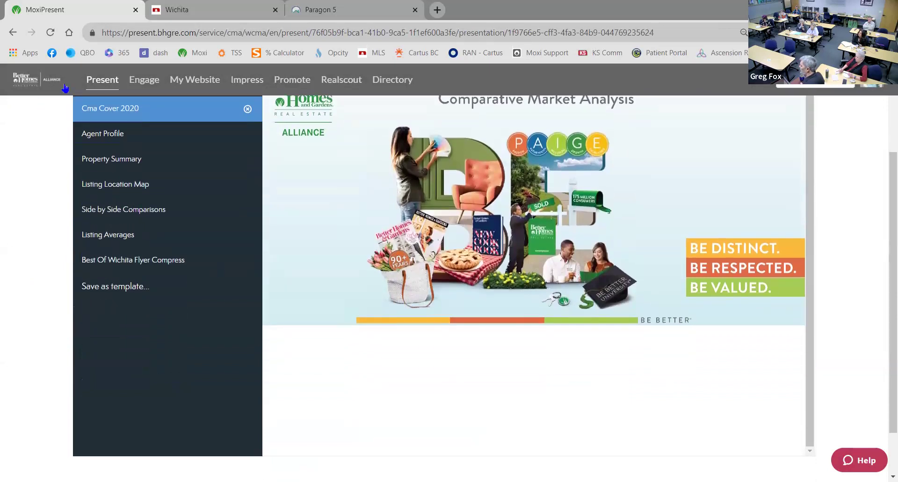
# Preview the Agent Profile and Property Summary pages, then return to Cma Cover 2020
pyautogui.click(100, 136)
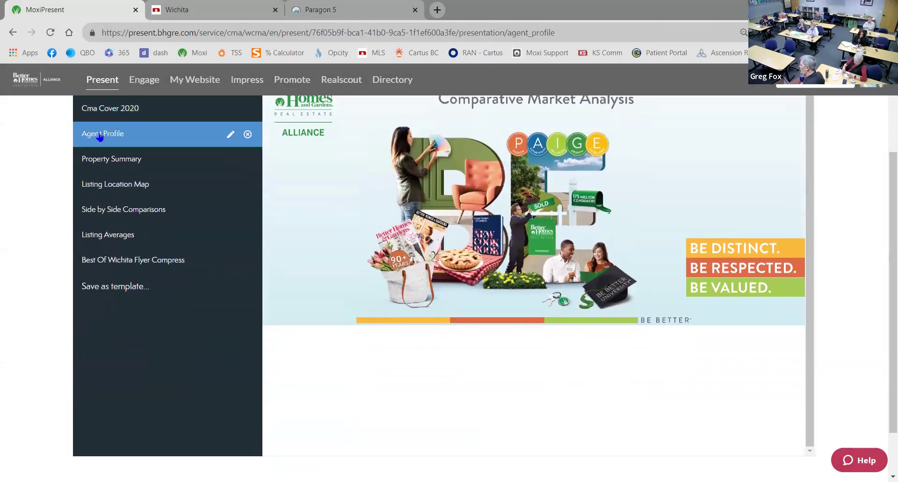
pyautogui.click(104, 161)
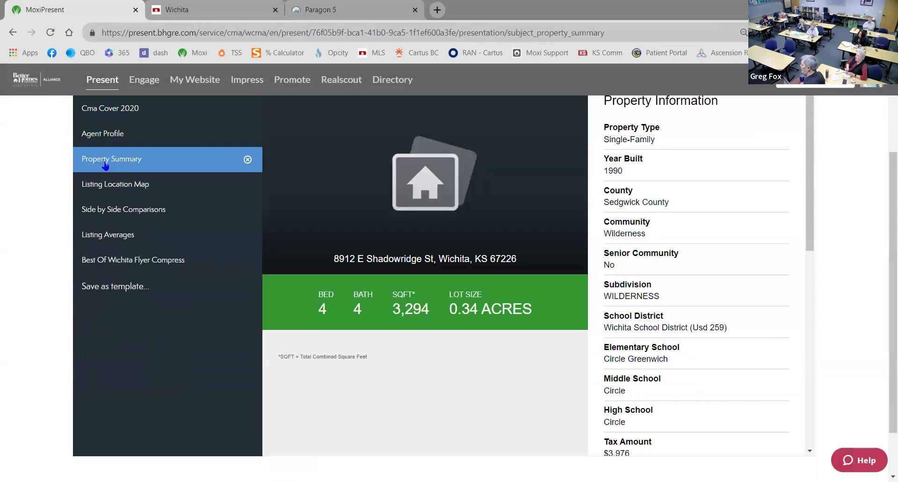
pyautogui.scroll(3, 104, 166)
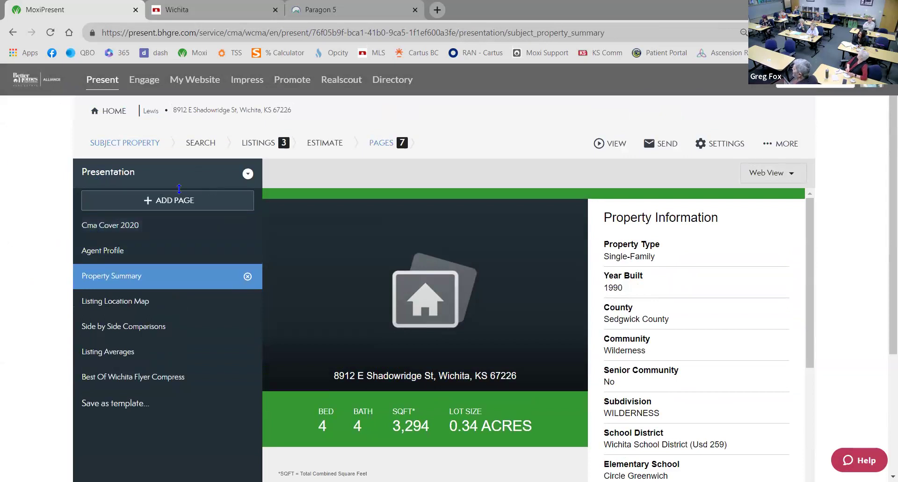
pyautogui.click(120, 234)
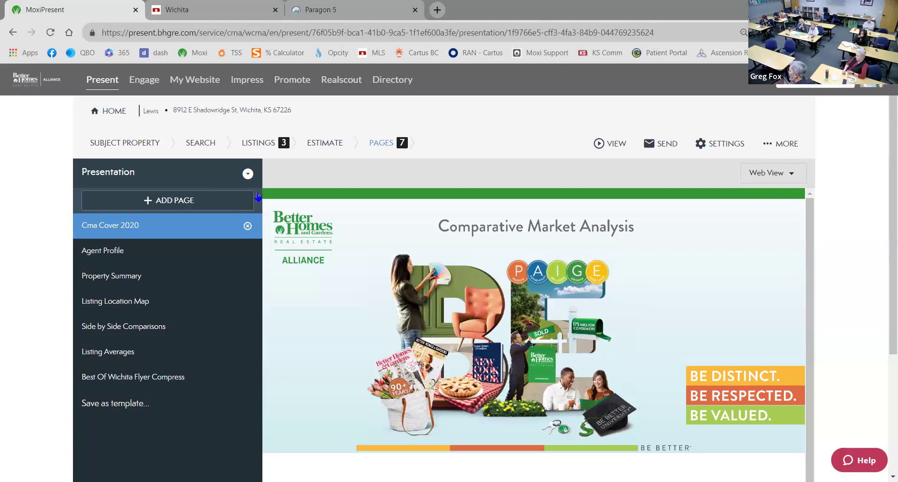
pyautogui.click(216, 206)
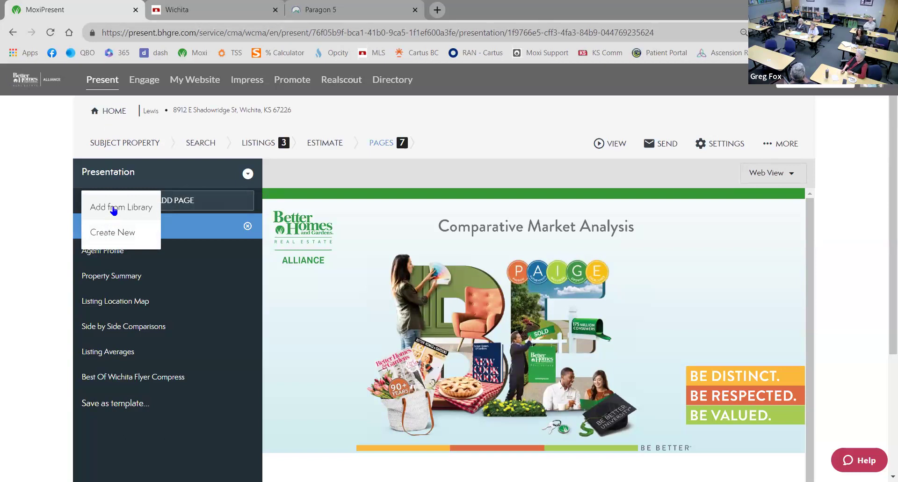
pyautogui.click(45, 188)
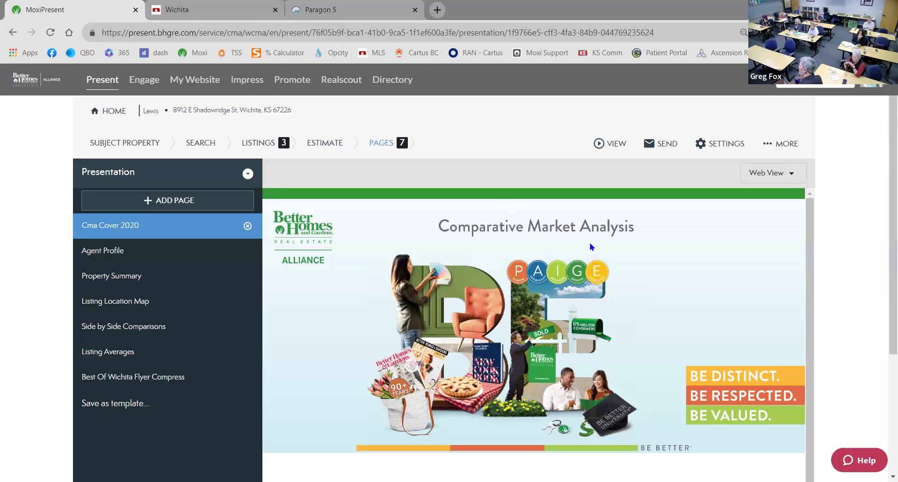
# Open the presentation's Web view from the VIEW menu in a new tab
pyautogui.scroll(-1, 590, 255)
pyautogui.scroll(-3, 845, 337)
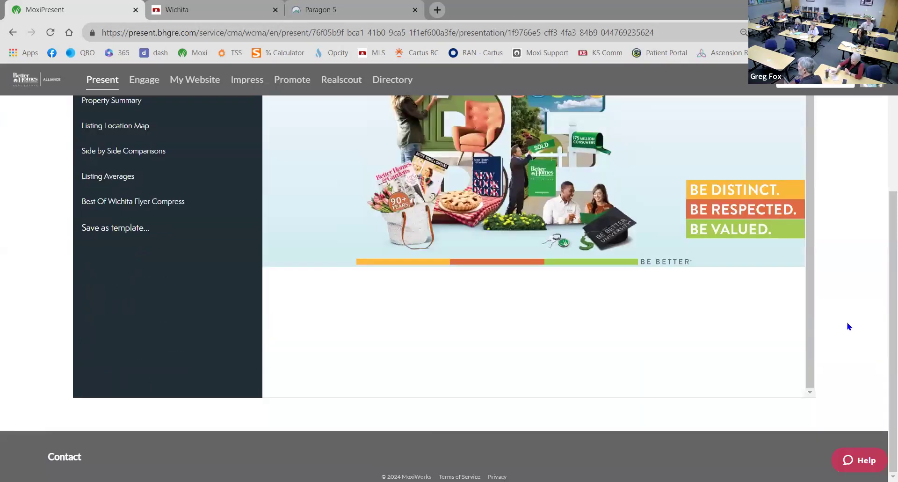
pyautogui.scroll(3, 849, 326)
pyautogui.click(616, 145)
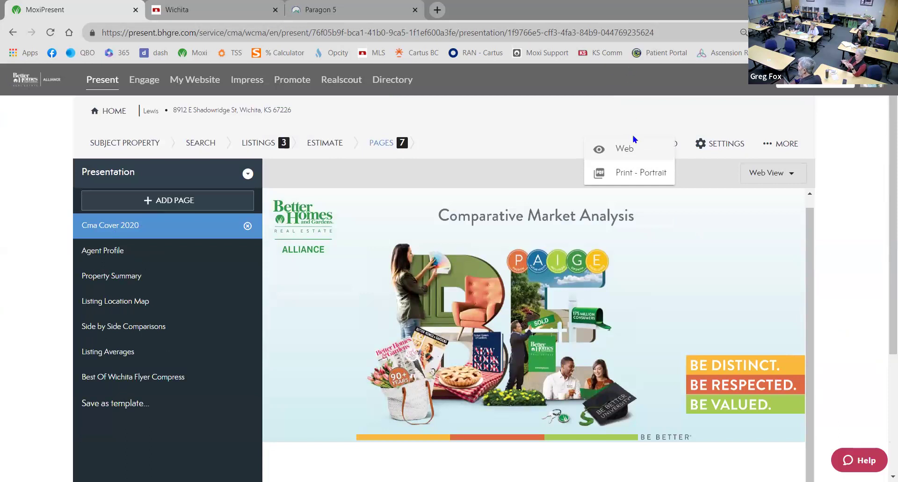
pyautogui.click(622, 147)
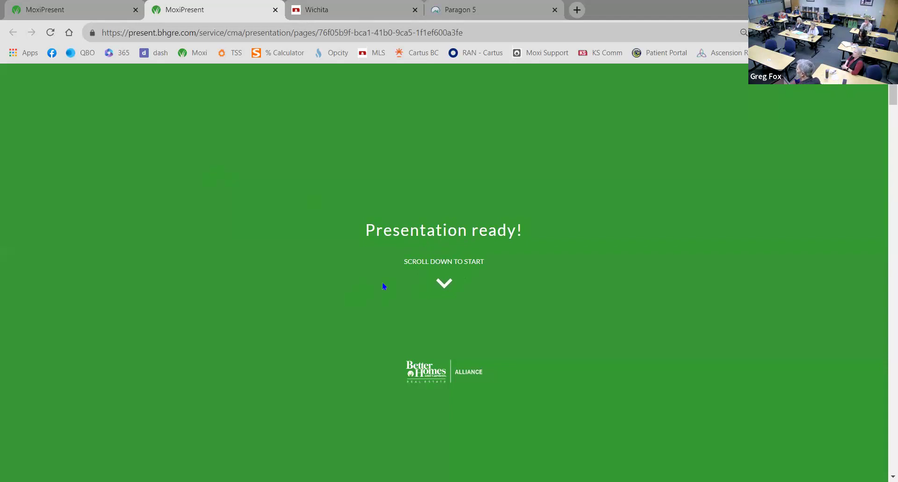
# Scroll the web preview past Listing Averages to page 7/7, Best Of Wichita Flyer Compress
pyautogui.scroll(-3, 382, 292)
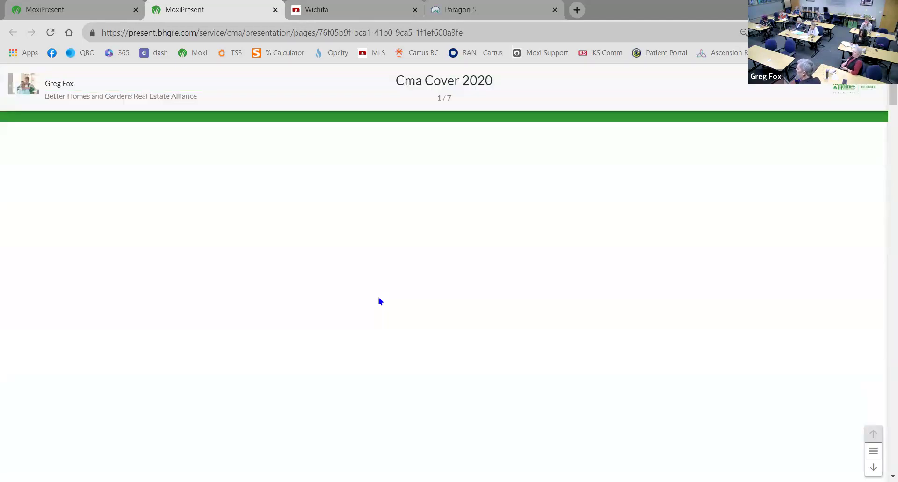
pyautogui.scroll(-2, 205, 317)
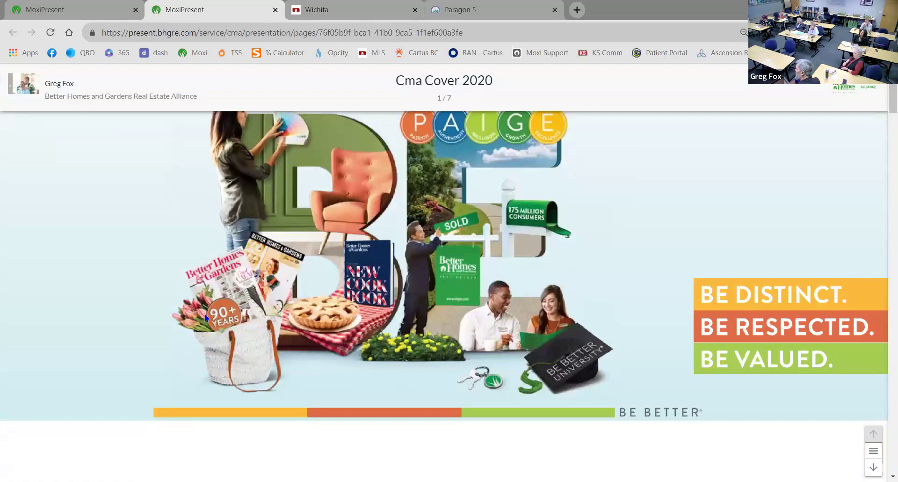
pyautogui.scroll(-5, 189, 335)
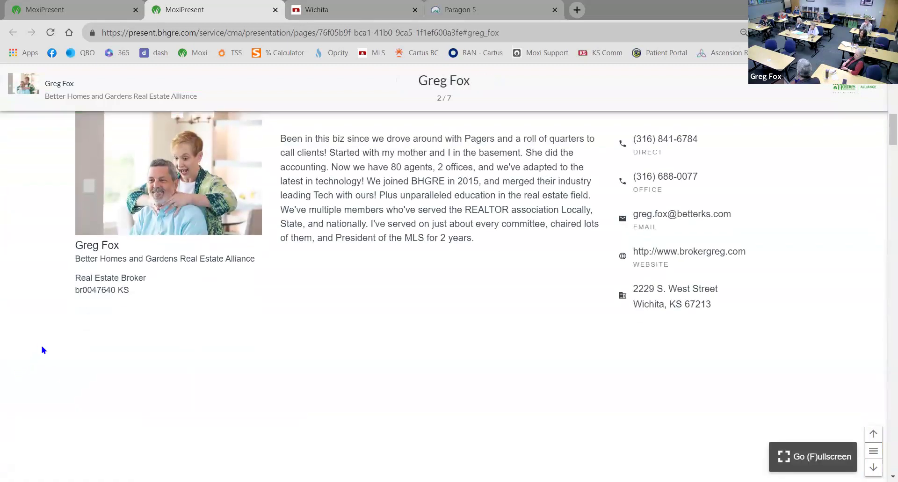
pyautogui.scroll(-4, 44, 347)
pyautogui.scroll(5, 45, 315)
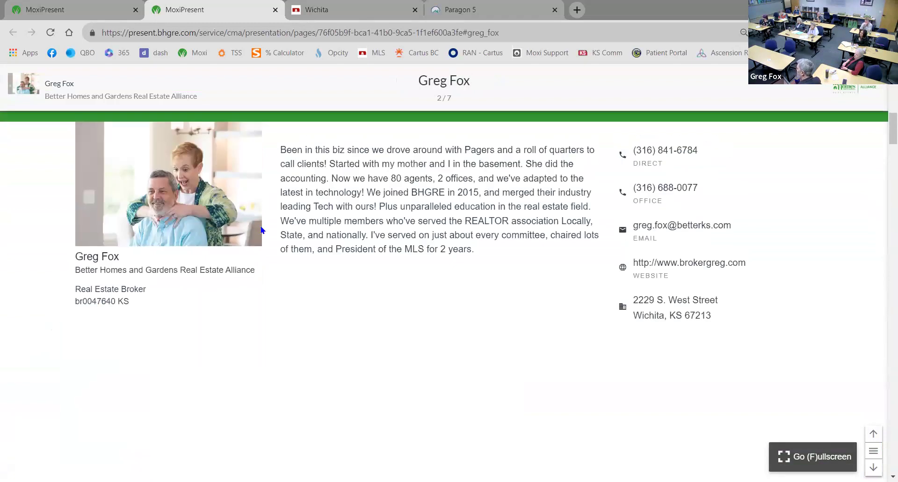
pyautogui.scroll(-5, 254, 277)
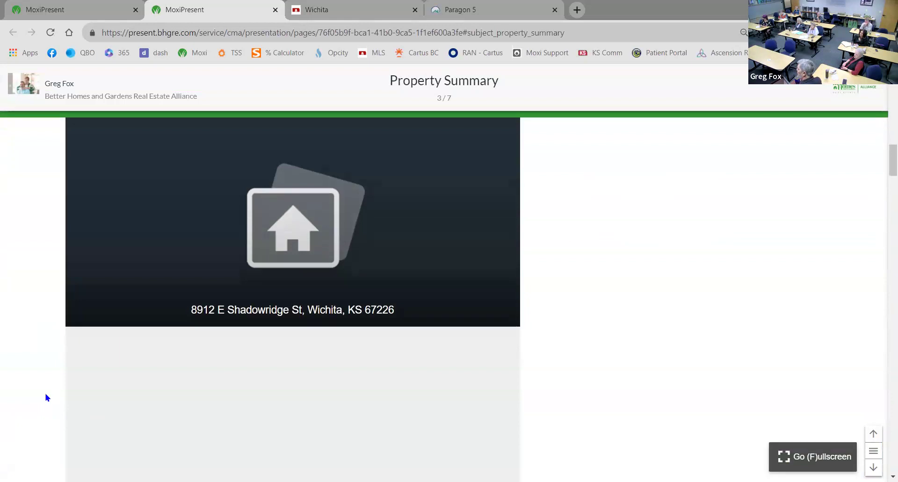
pyautogui.scroll(-3, 46, 395)
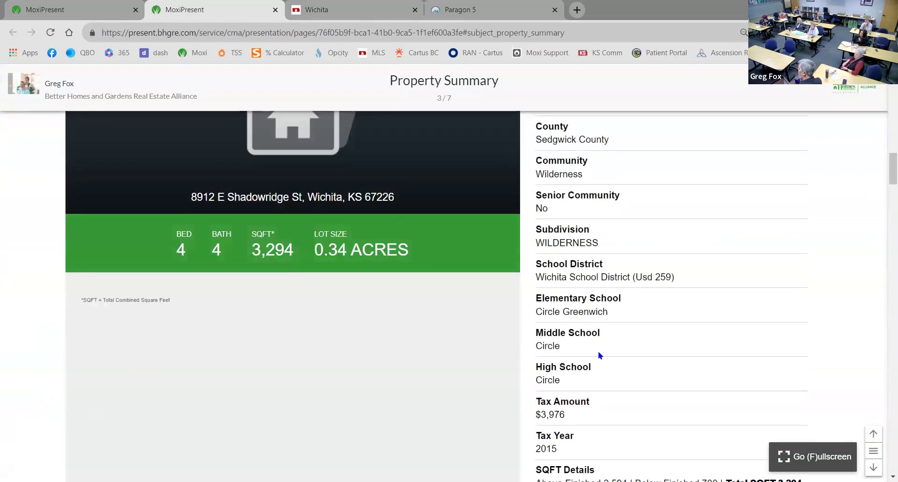
pyautogui.scroll(-10, 600, 355)
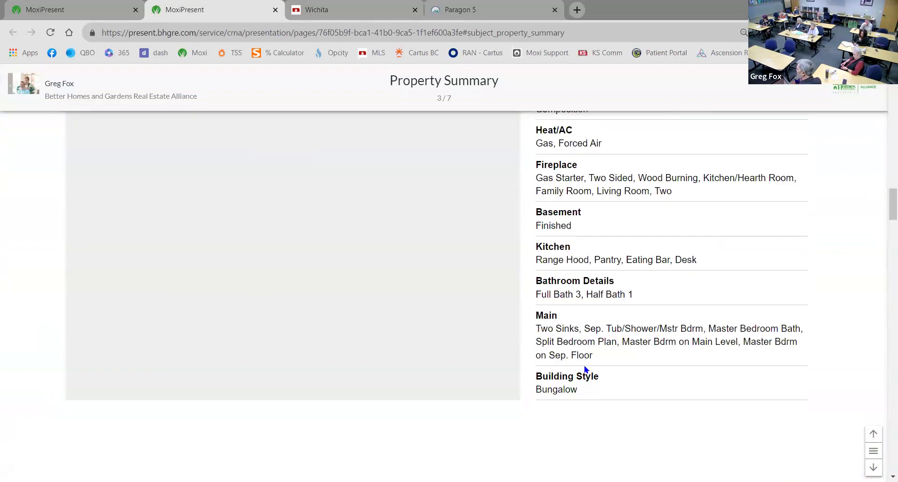
pyautogui.scroll(-8, 585, 369)
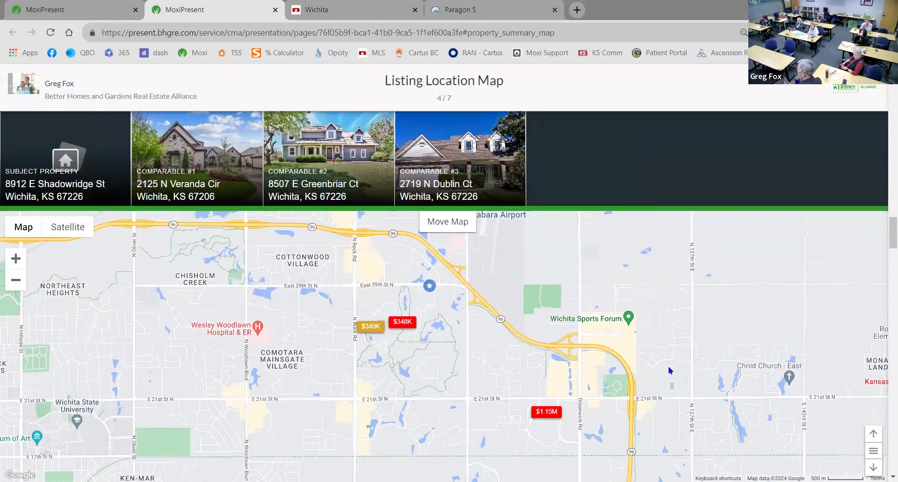
pyautogui.scroll(-1, 669, 369)
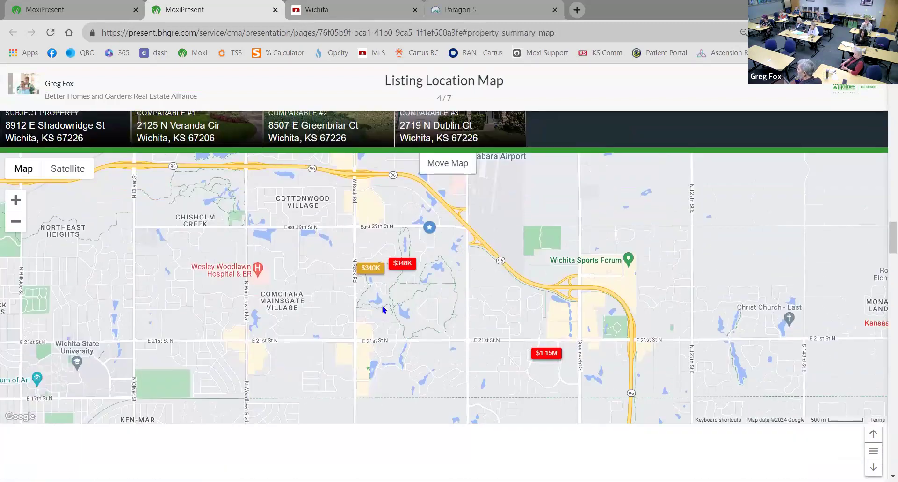
pyautogui.scroll(-3, 331, 326)
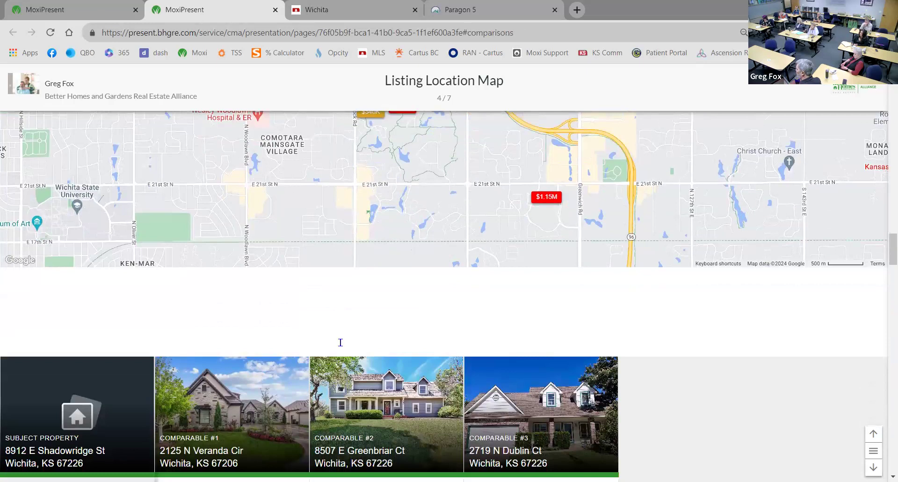
pyautogui.scroll(-5, 340, 342)
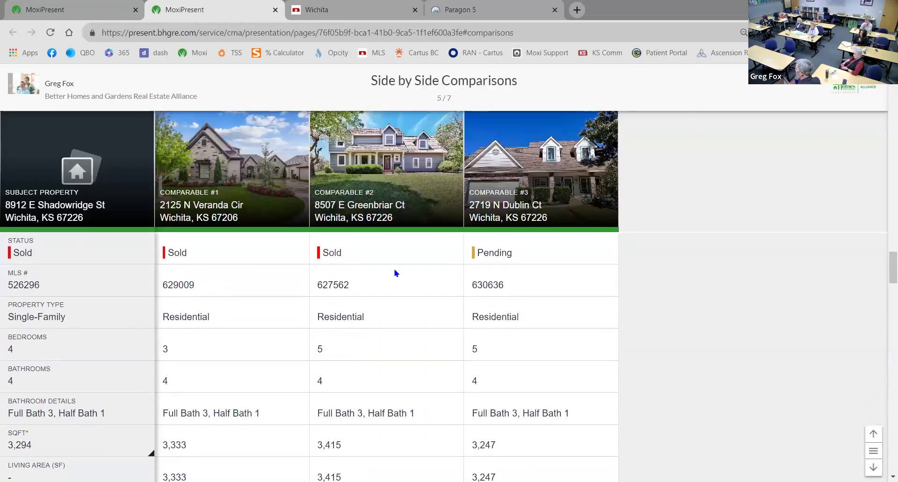
pyautogui.scroll(-10, 396, 274)
pyautogui.scroll(-15, 379, 318)
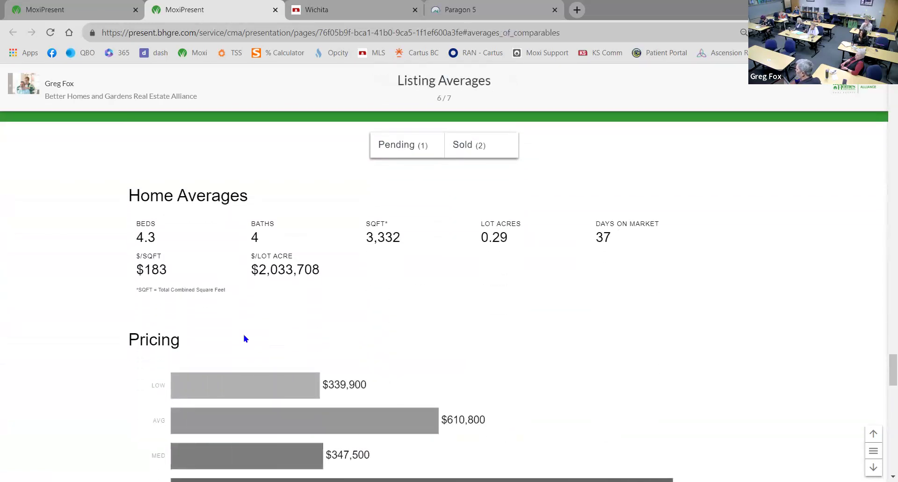
pyautogui.scroll(-10, 247, 346)
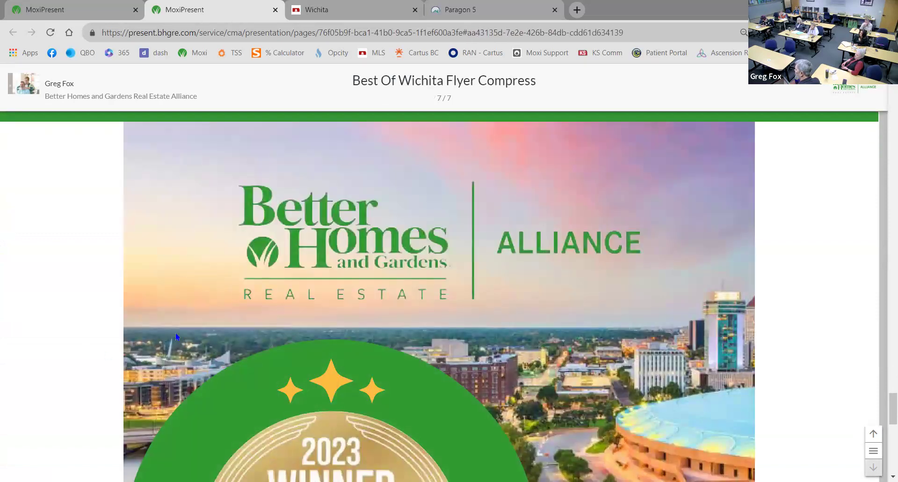
pyautogui.scroll(-10, 117, 367)
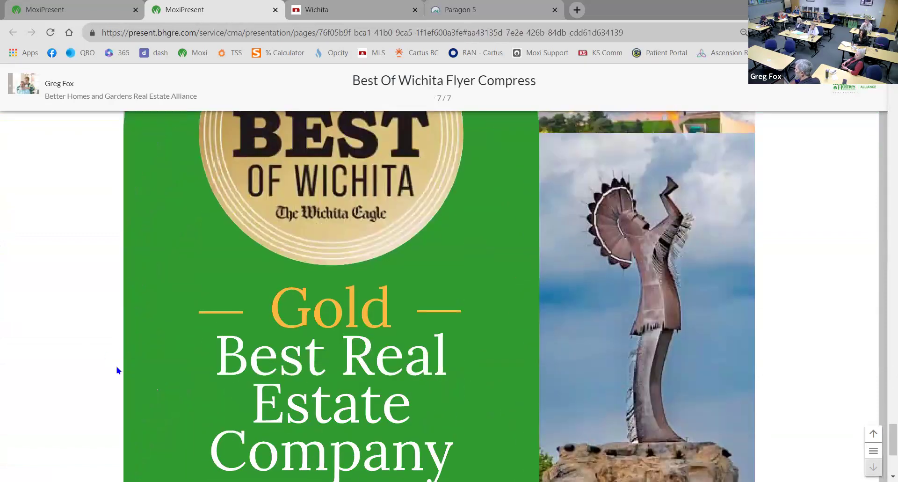
# Scroll to the flyer's bottom, back up to Listing Location Map (4/7), then close the preview tab
pyautogui.scroll(-1, 116, 372)
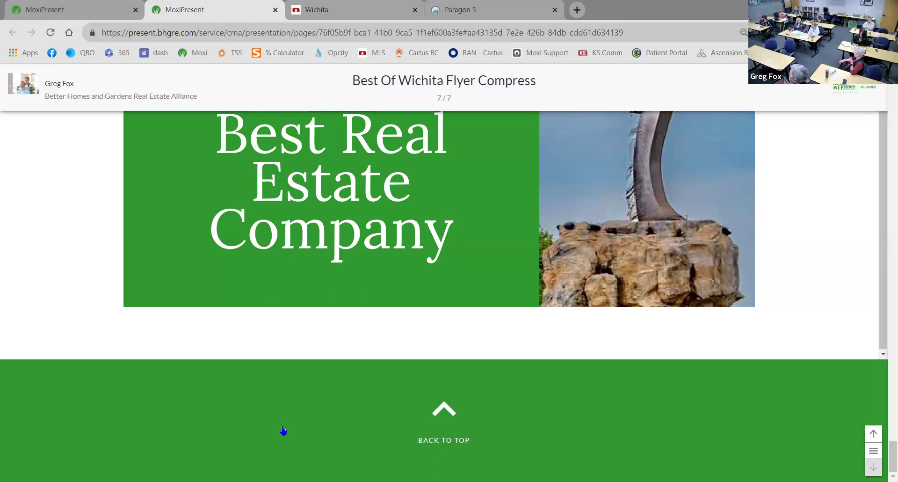
pyautogui.scroll(10, 481, 307)
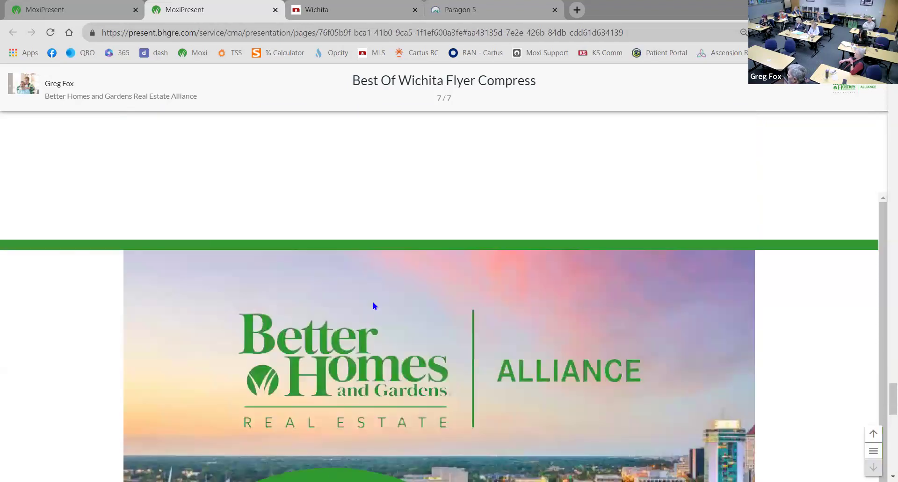
pyautogui.scroll(10, 361, 304)
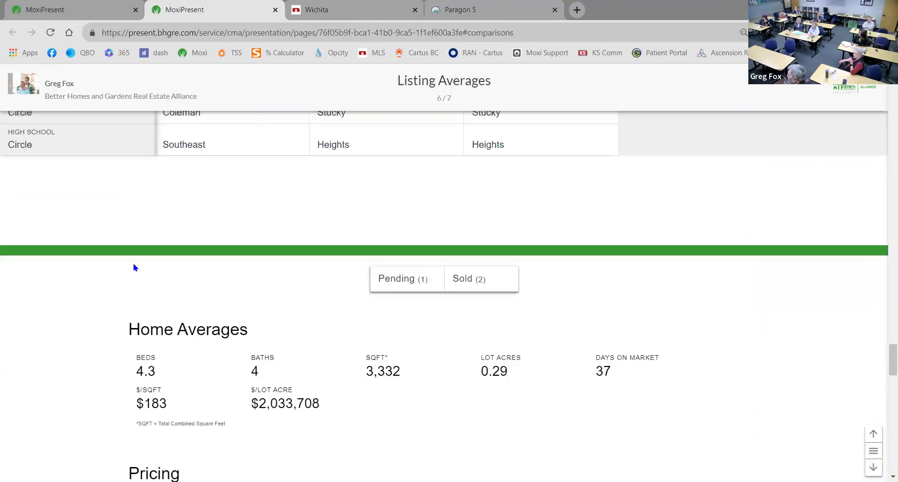
pyautogui.scroll(10, 138, 258)
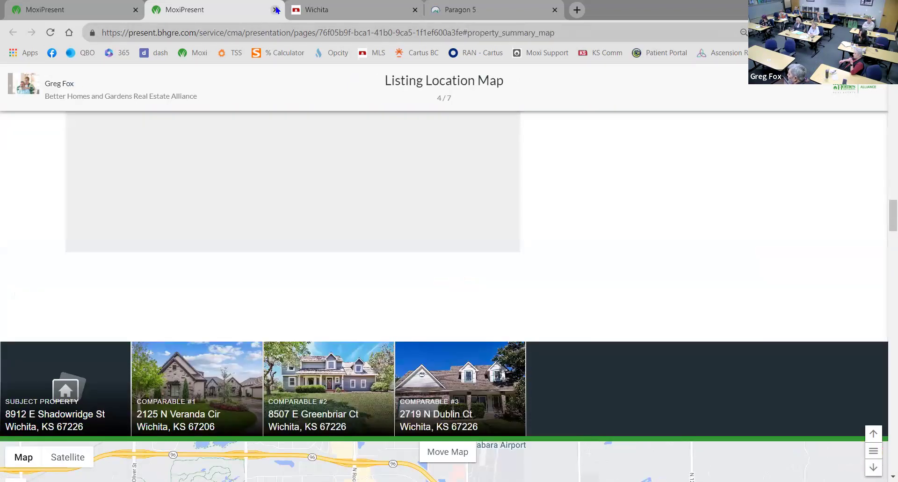
pyautogui.click(276, 10)
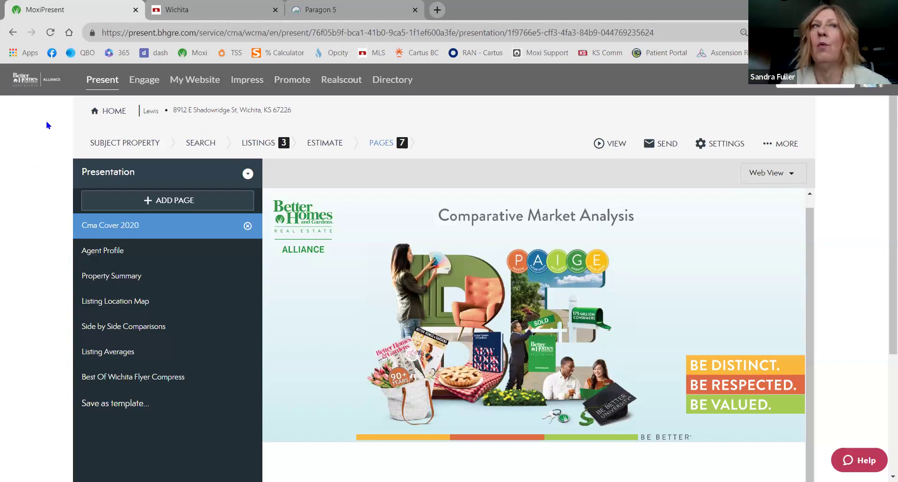
# Open the Listings step showing the three chosen comparables sorted by price, high to low
pyautogui.click(248, 142)
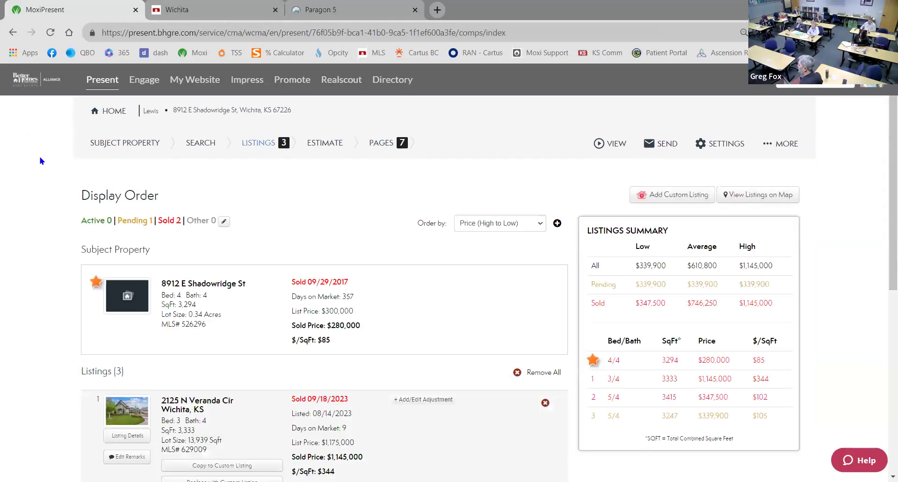
pyautogui.click(197, 145)
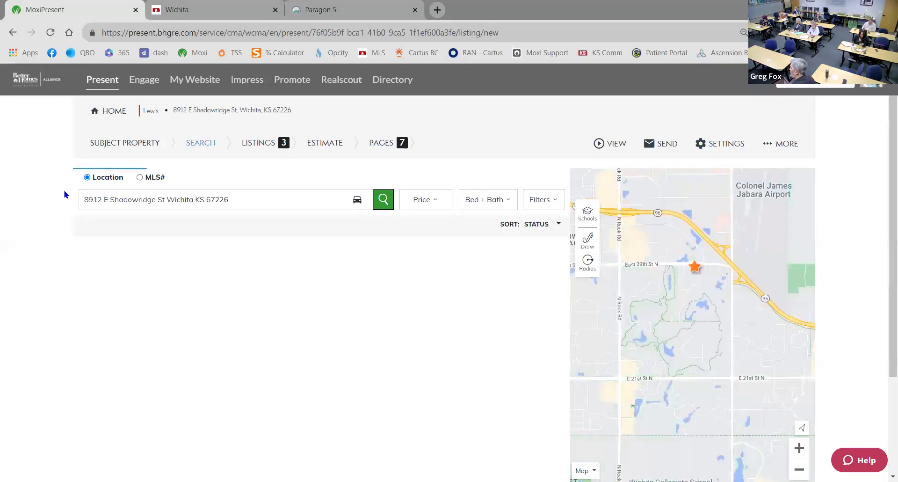
pyautogui.scroll(-3, 24, 235)
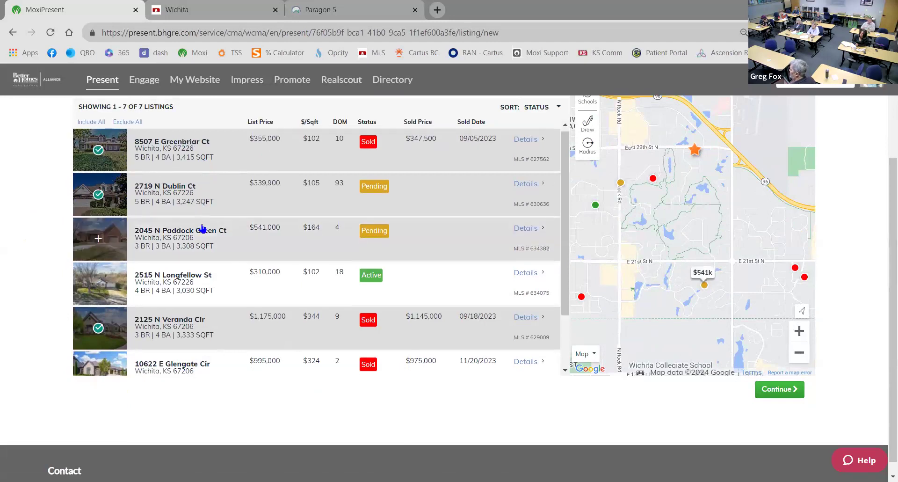
pyautogui.scroll(-1, 204, 218)
pyautogui.scroll(2, 327, 215)
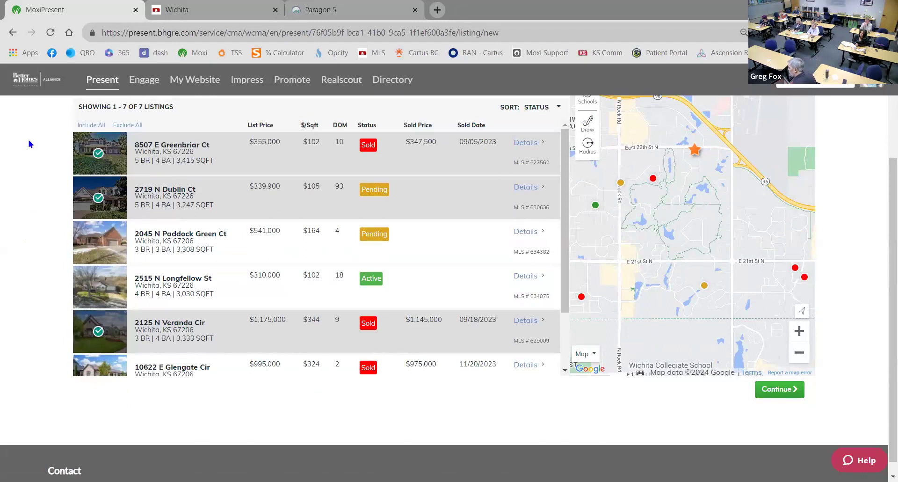
pyautogui.scroll(3, 31, 145)
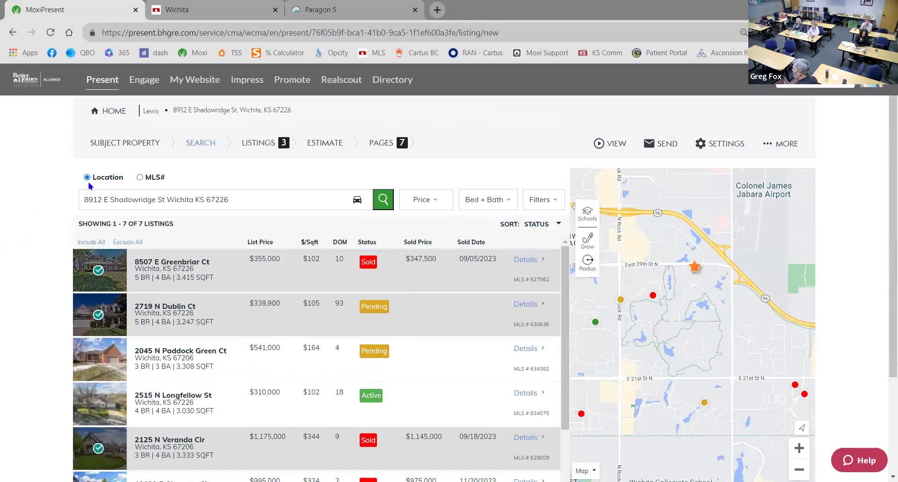
# Switch the comparables search to look up listings by MLS#
pyautogui.click(140, 177)
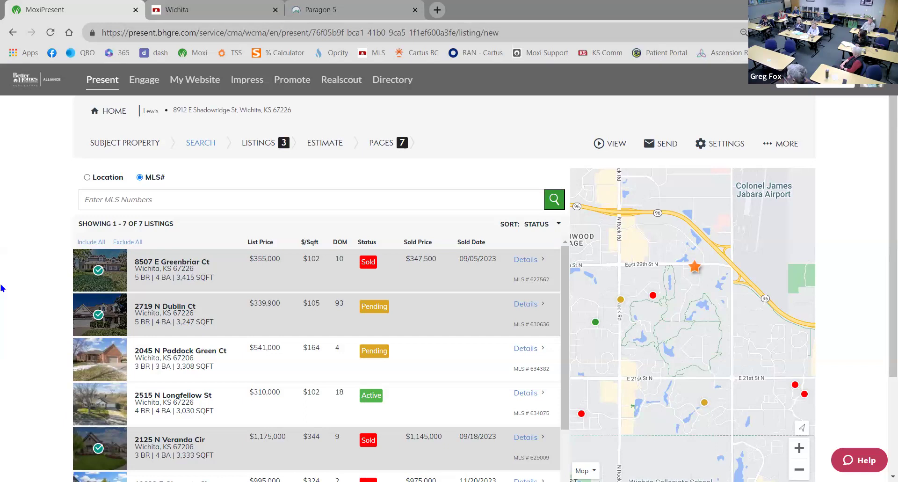
# Switch the comparables search back to Location, around the subject's address
pyautogui.click(87, 178)
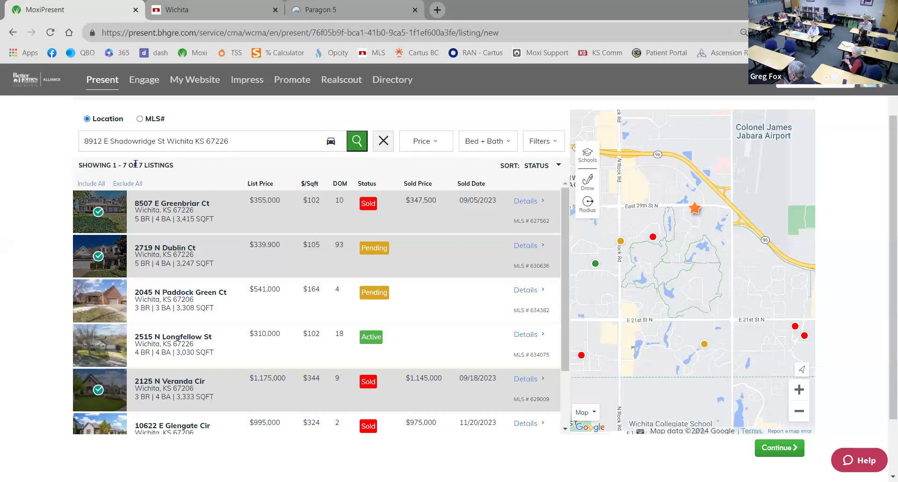
# Open the additional search filters: Single-Family, 3000–3600 sq ft, 0.25–3 acre lots, sold within 6 months
pyautogui.click(557, 147)
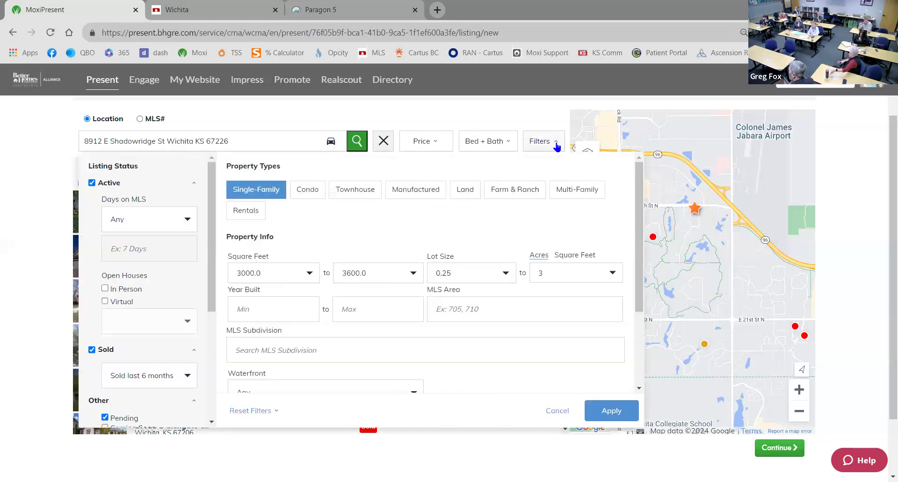
pyautogui.scroll(-2, 411, 283)
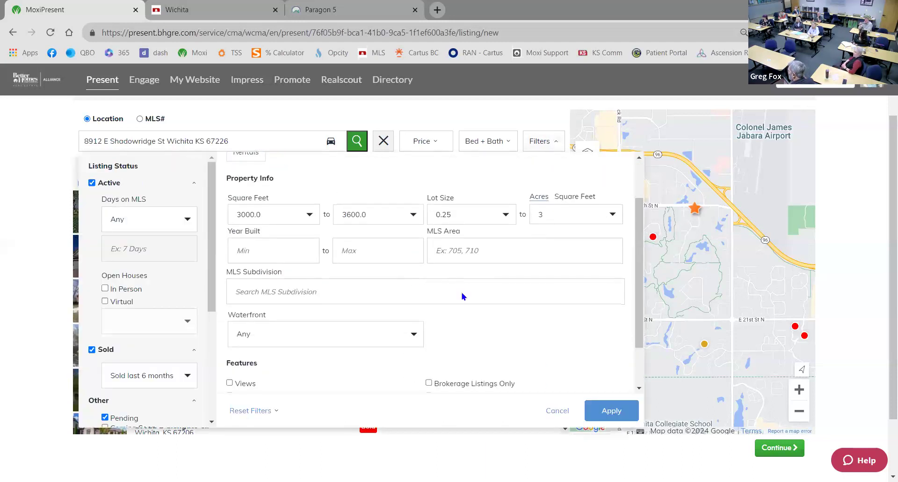
pyautogui.scroll(-5, 460, 293)
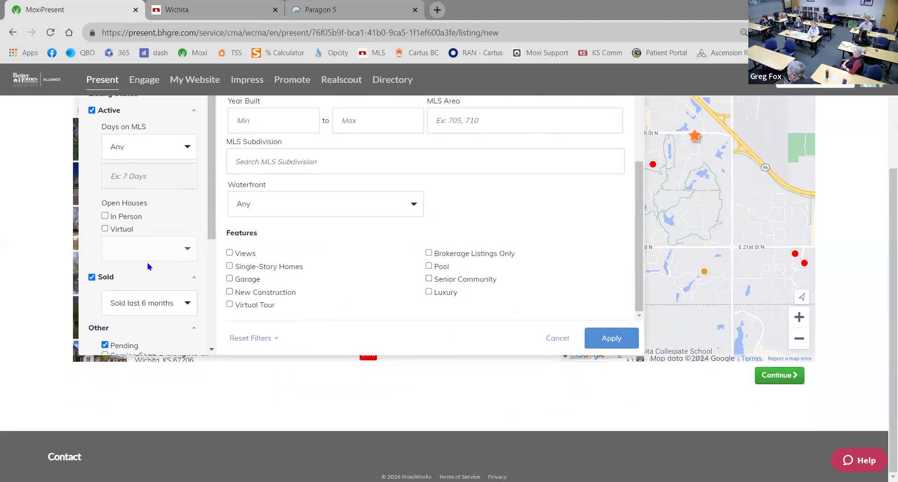
pyautogui.scroll(2, 143, 265)
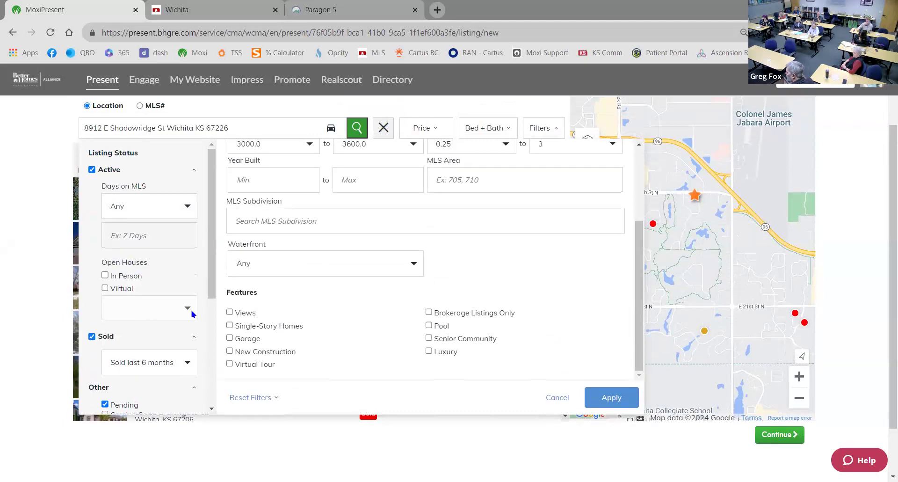
pyautogui.scroll(2, 189, 311)
pyautogui.scroll(-2, 310, 341)
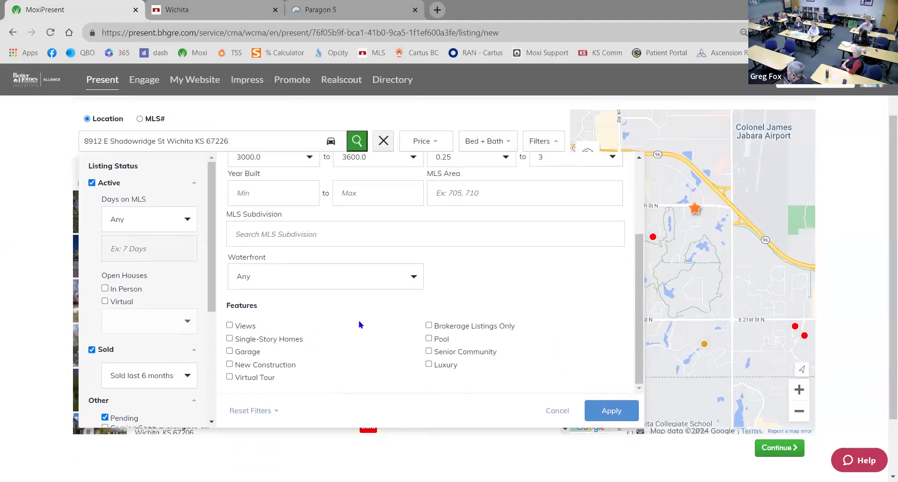
pyautogui.scroll(-2, 359, 323)
pyautogui.scroll(2, 352, 322)
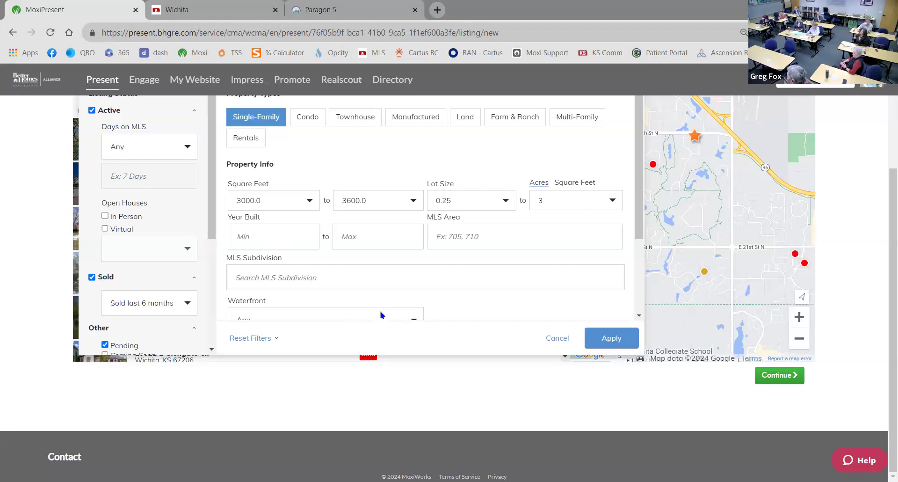
pyautogui.click(557, 342)
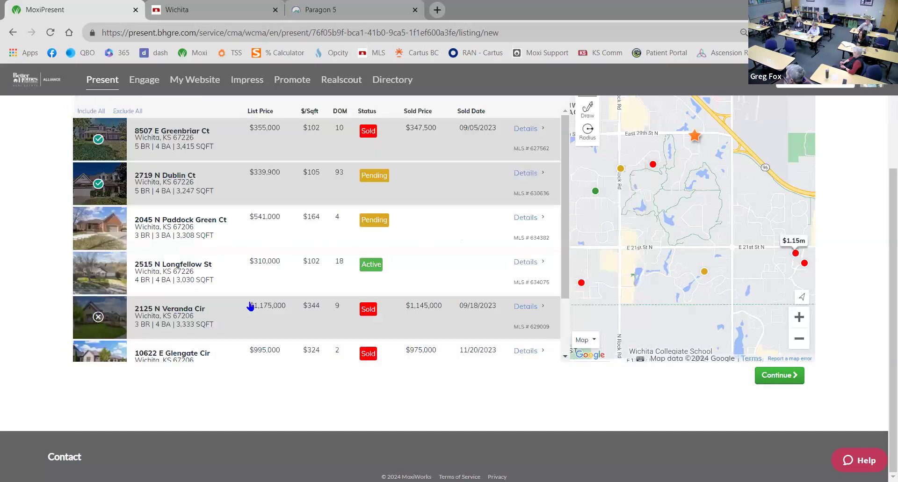
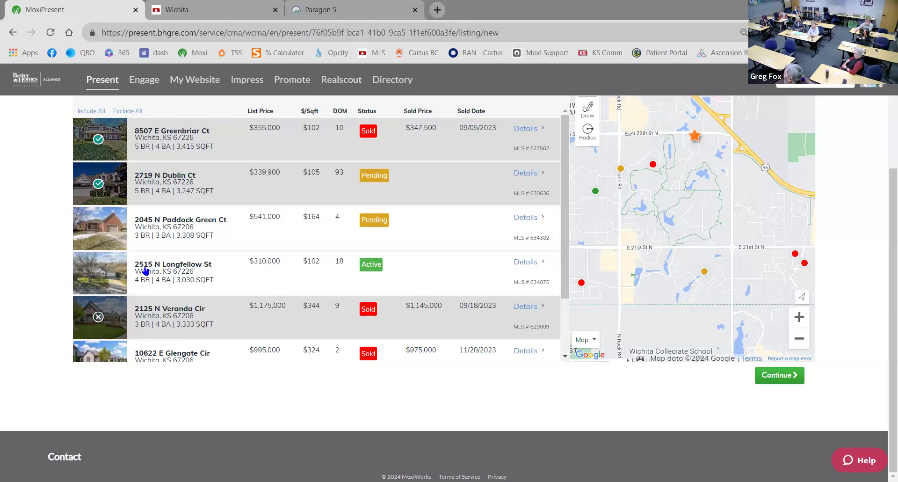
# Show the presentation's pages and start emailing the seven-page CMA to the client
pyautogui.scroll(3, 197, 236)
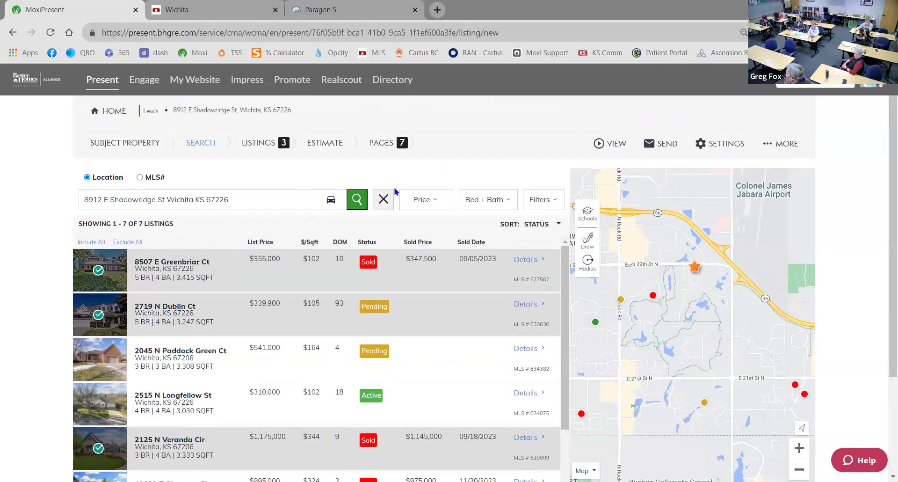
pyautogui.click(382, 144)
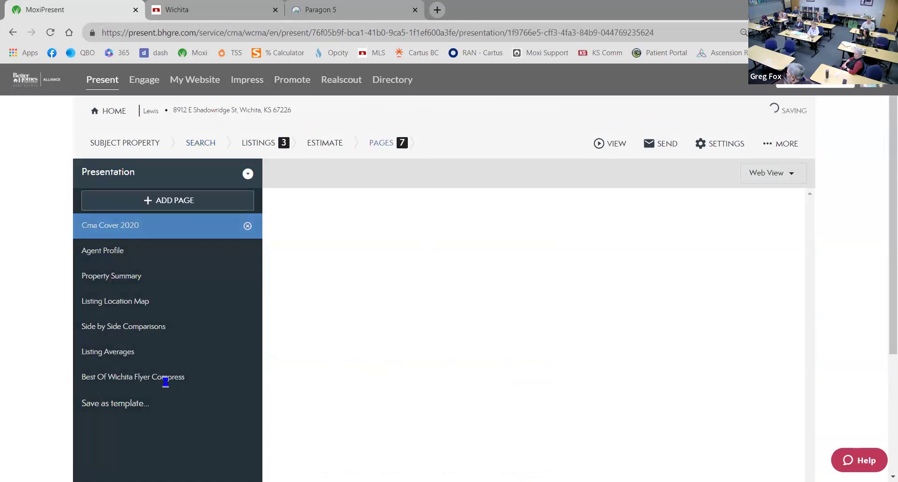
pyautogui.click(646, 147)
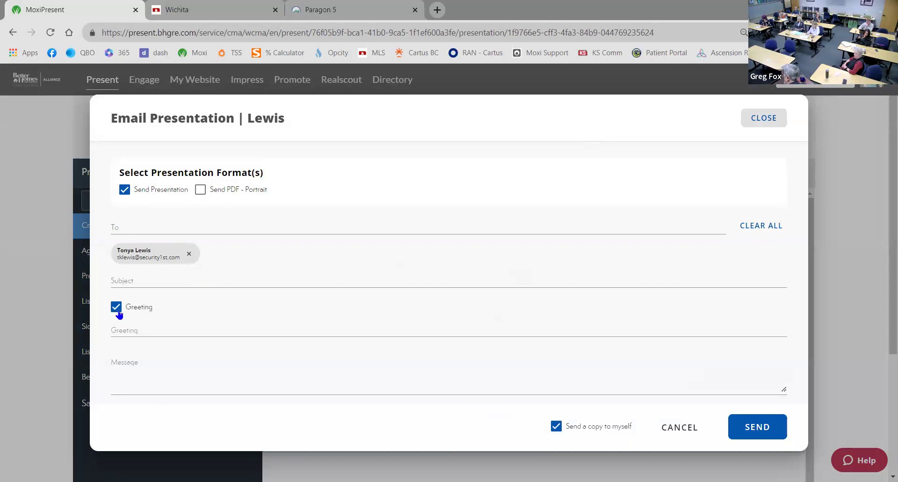
# Enter the subject 'This is' and a greeting addressed to the client, then send the email
pyautogui.click(142, 287)
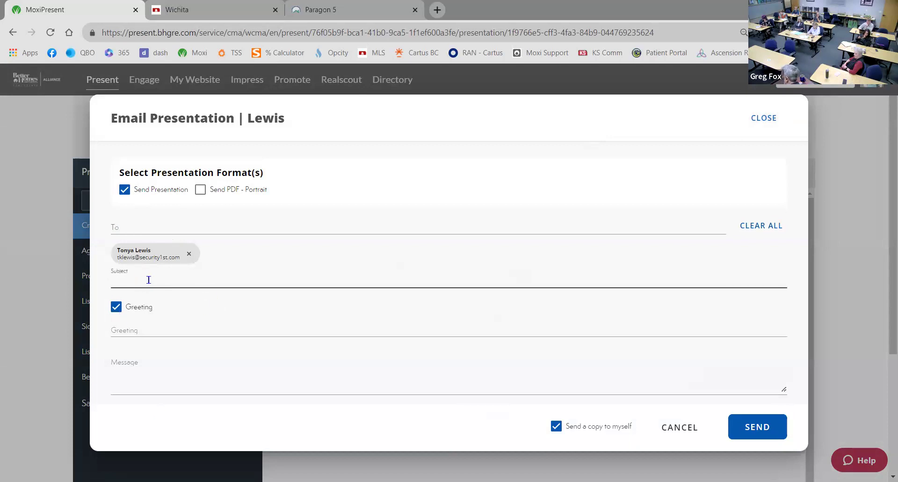
pyautogui.write('tHIS IS')
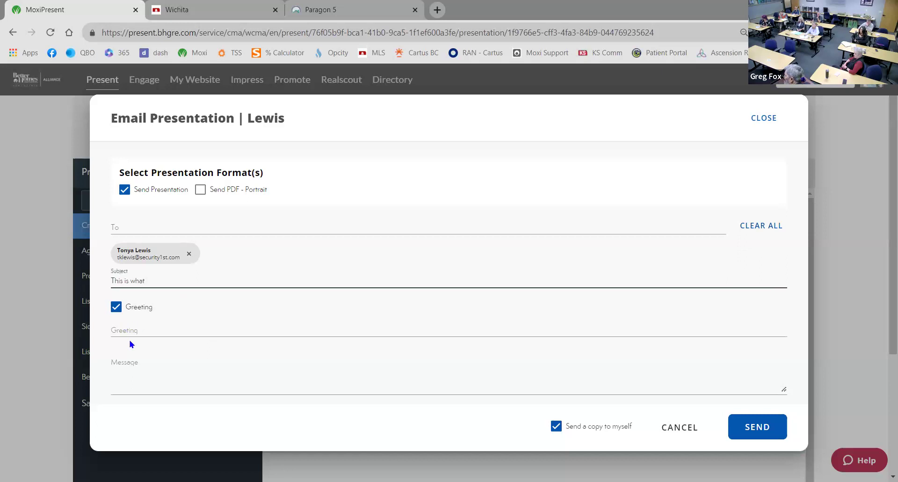
pyautogui.click(132, 329)
pyautogui.write('Hey Tony')
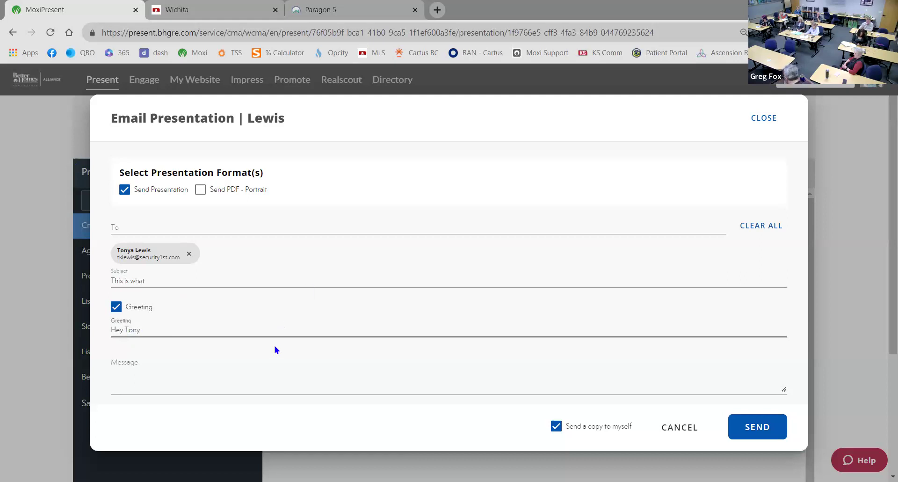
pyautogui.write('A')
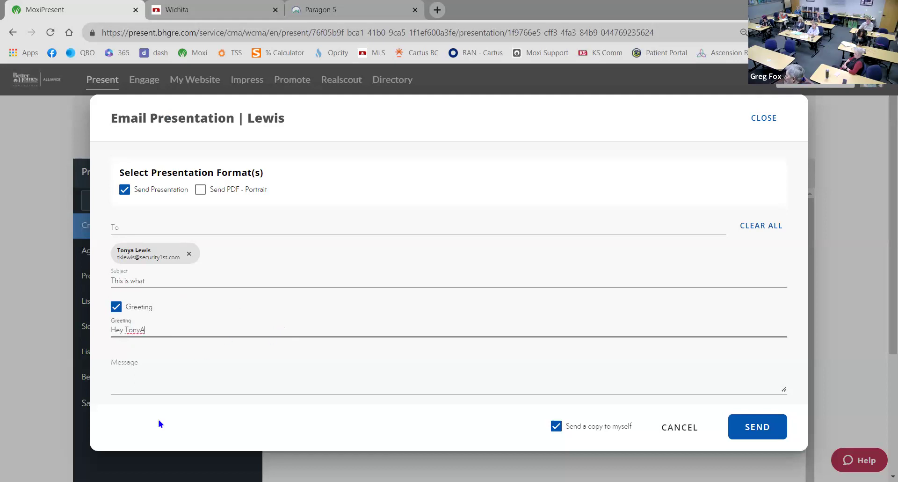
pyautogui.click(133, 363)
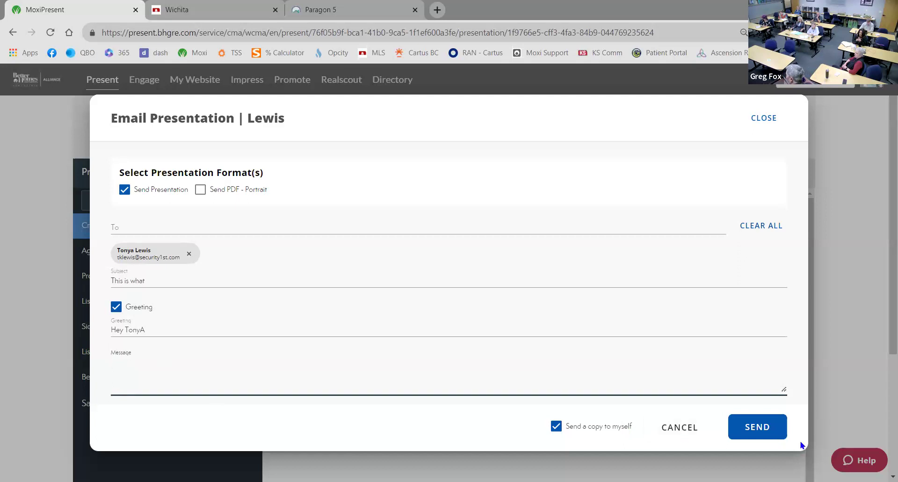
pyautogui.click(757, 428)
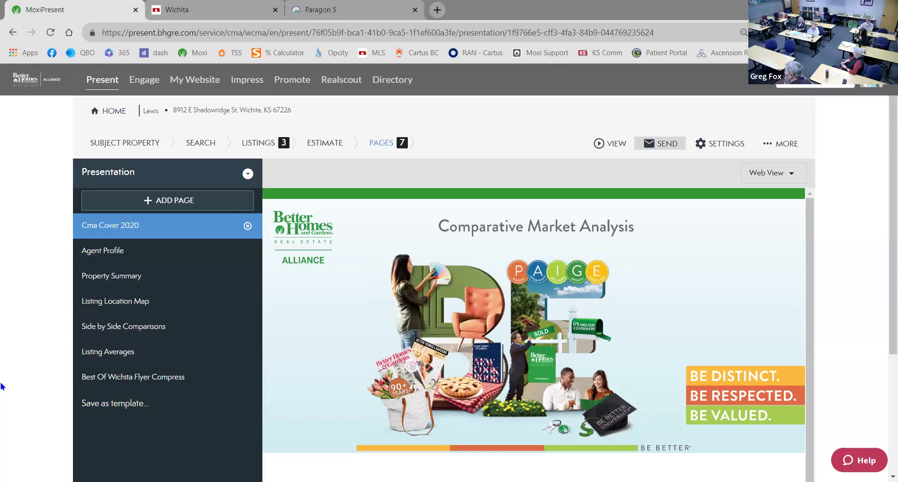
# Go to the MoxiEngage Manager Dashboard and bring up its mode options
pyautogui.click(164, 54)
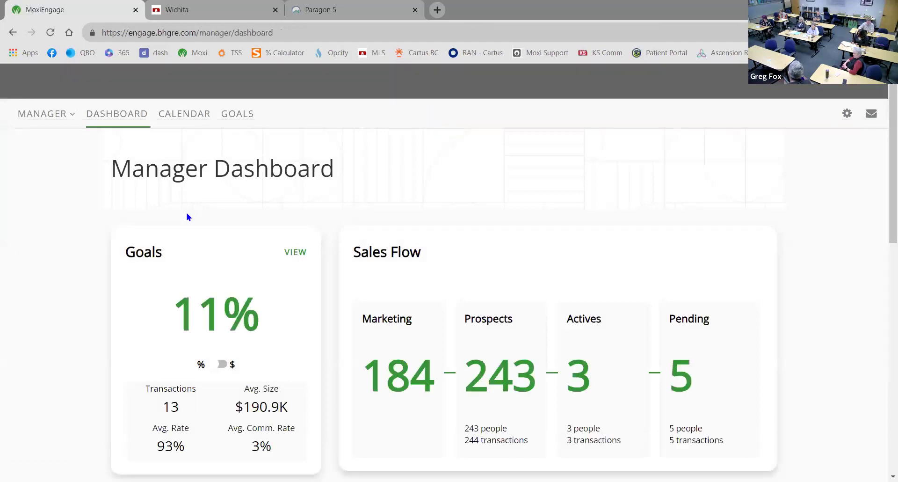
pyautogui.click(44, 114)
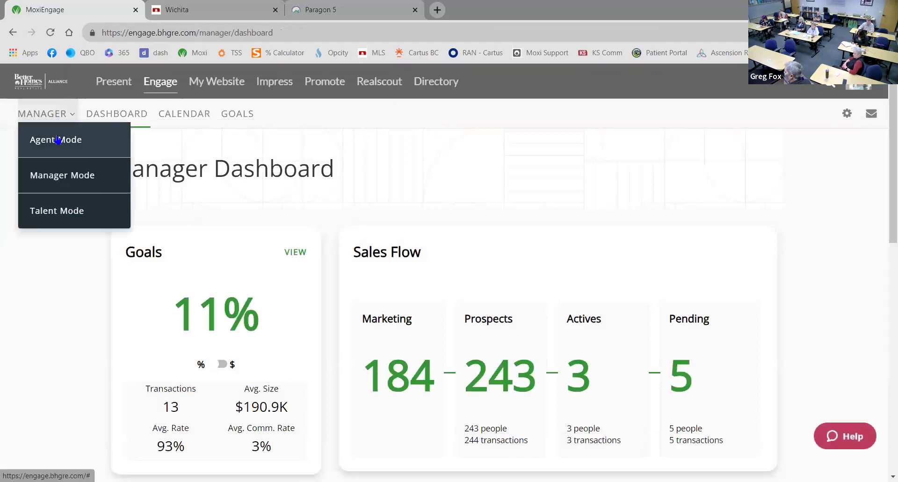
# Switch to Agent Mode and start a New Person from the People menu
pyautogui.click(57, 140)
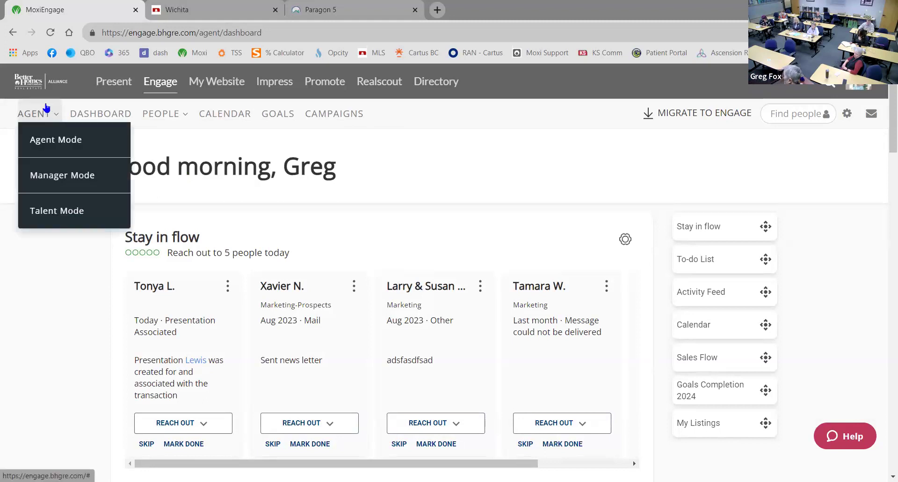
pyautogui.moveTo(40, 119)
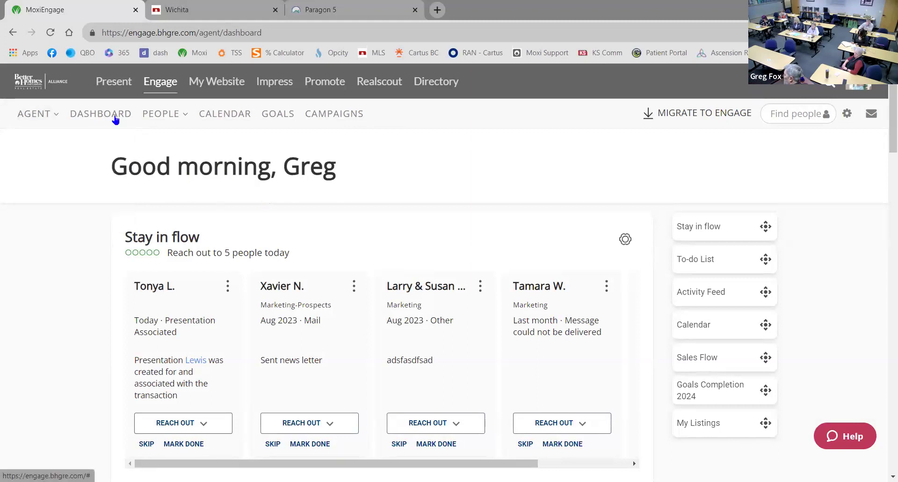
pyautogui.click(160, 114)
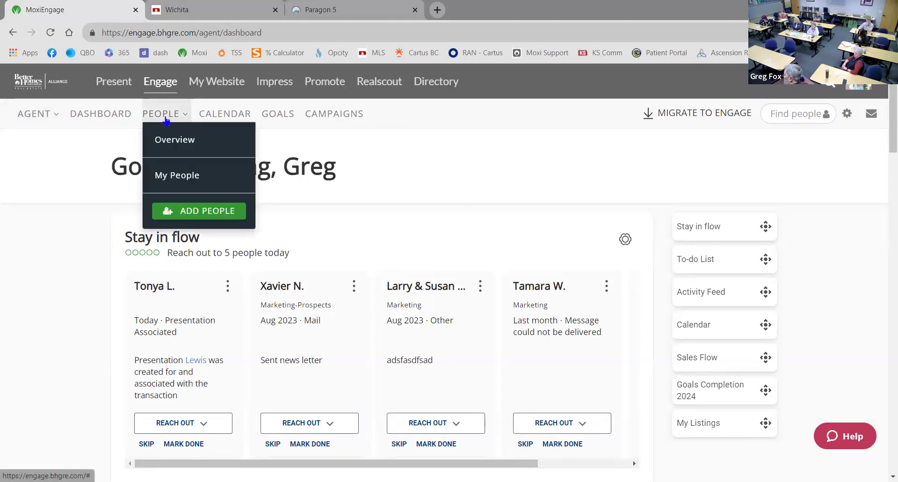
pyautogui.click(186, 213)
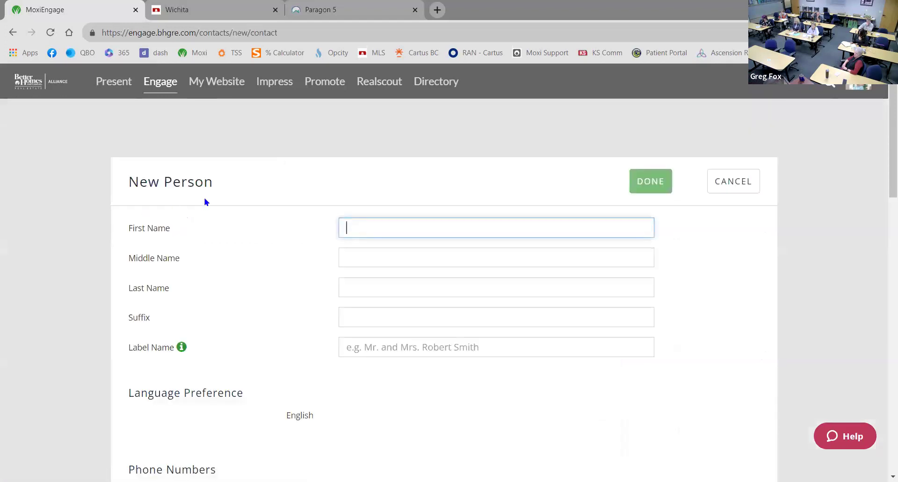
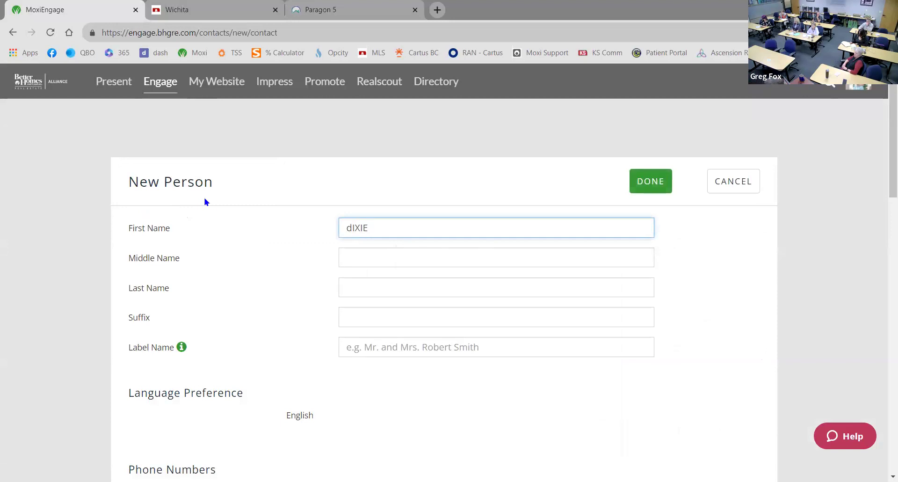
# Enter the new contact's first and last name
pyautogui.hotkey('ctrl', 'a')
pyautogui.press('Tab')
pyautogui.press('Tab')
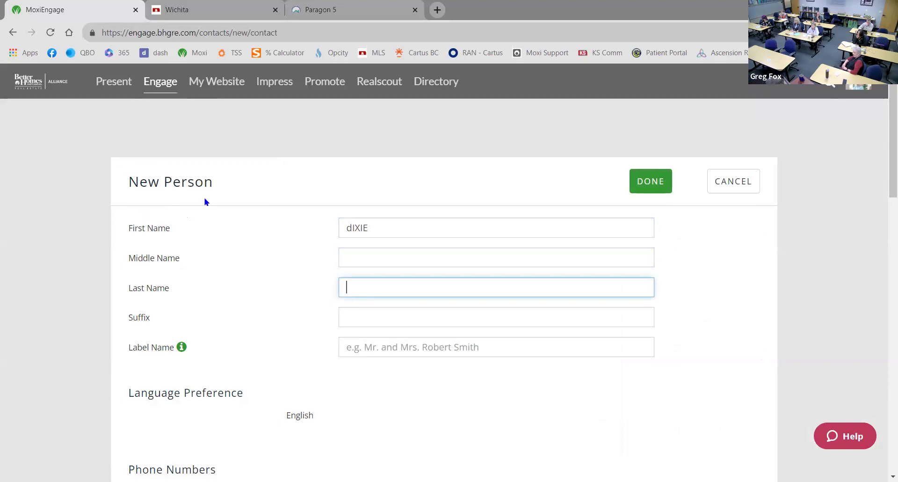
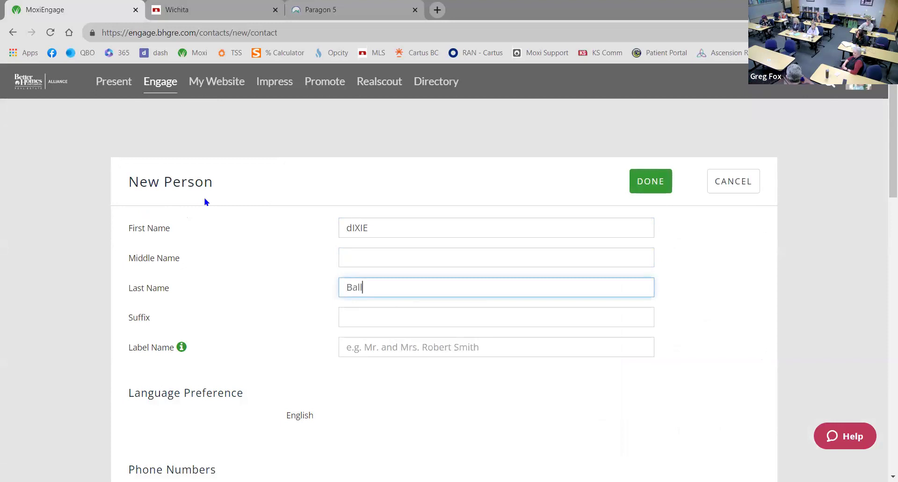
# Review the available phone and email type choices without adding any
pyautogui.scroll(-5, 327, 357)
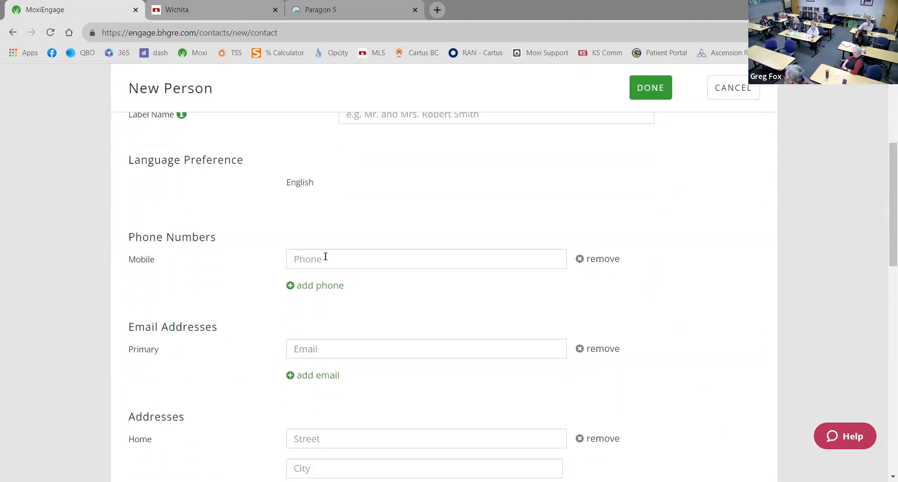
pyautogui.click(321, 287)
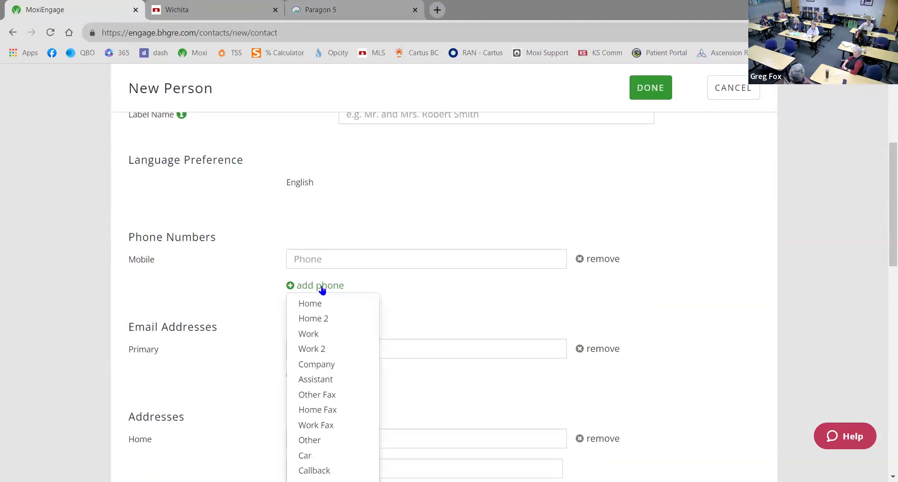
pyautogui.click(228, 279)
pyautogui.scroll(-2, 239, 288)
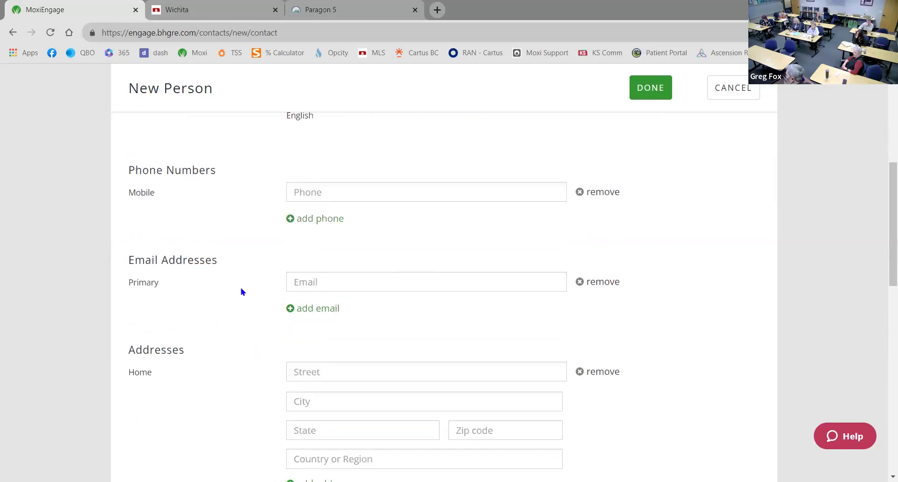
pyautogui.scroll(-1, 242, 292)
pyautogui.click(327, 264)
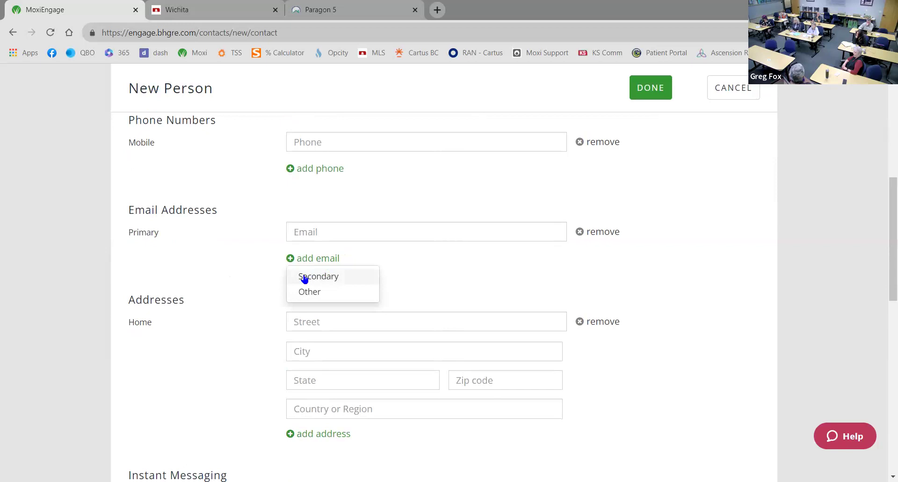
pyautogui.click(213, 265)
# Check the date types that can be added, then return to the top of the form
pyautogui.scroll(-2, 223, 285)
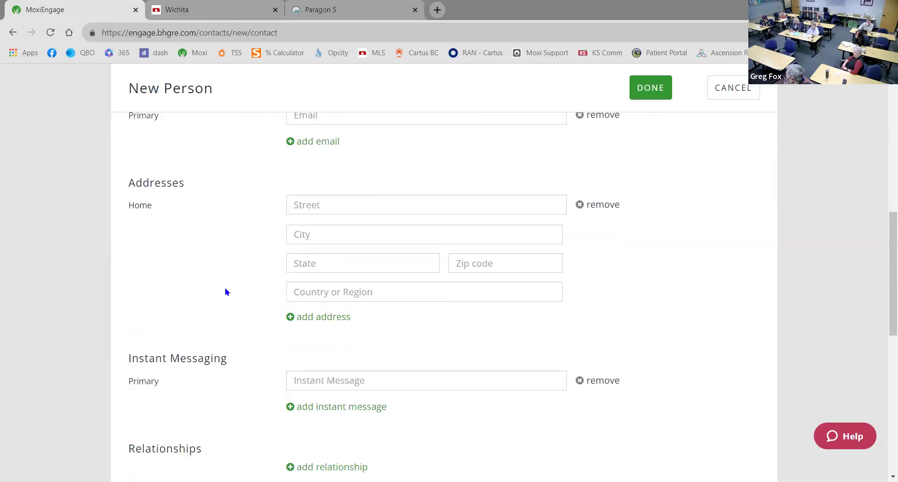
pyautogui.scroll(-1, 242, 300)
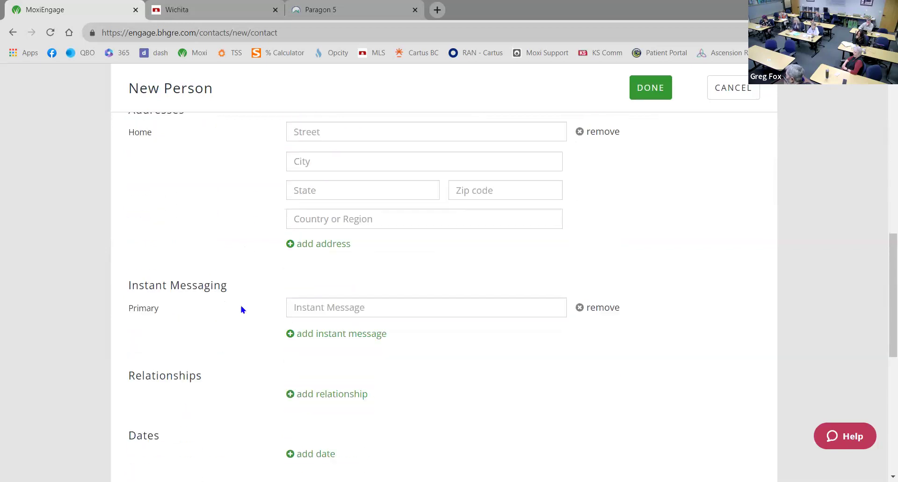
pyautogui.scroll(-3, 241, 309)
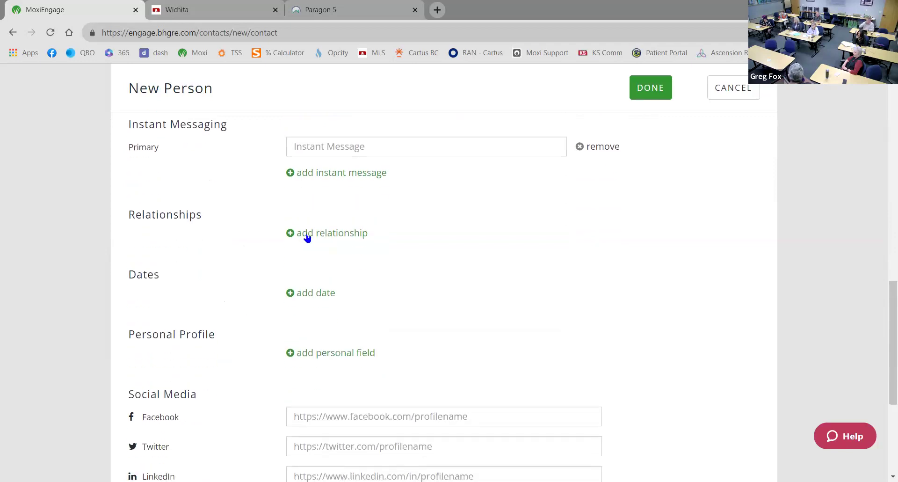
pyautogui.scroll(-1, 245, 265)
pyautogui.scroll(1, 244, 266)
pyautogui.scroll(-5, 244, 266)
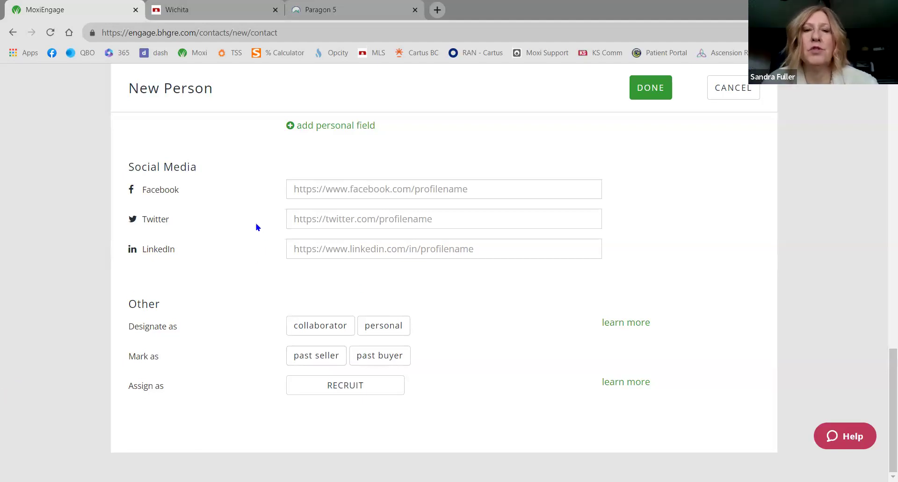
pyautogui.scroll(10, 256, 227)
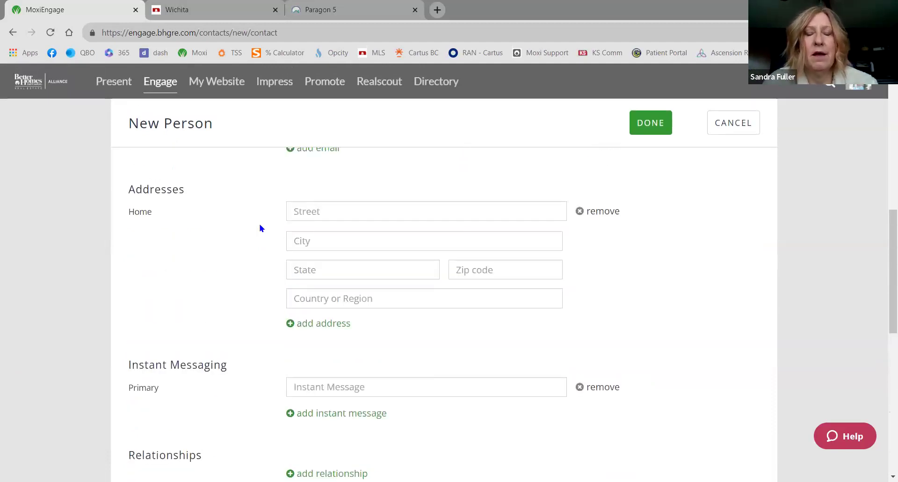
pyautogui.scroll(-4, 259, 228)
pyautogui.scroll(-1, 250, 244)
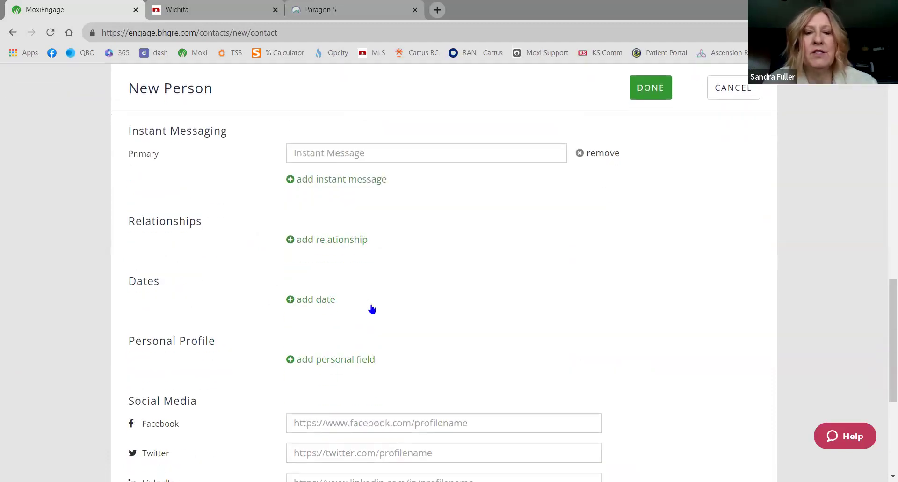
pyautogui.click(308, 300)
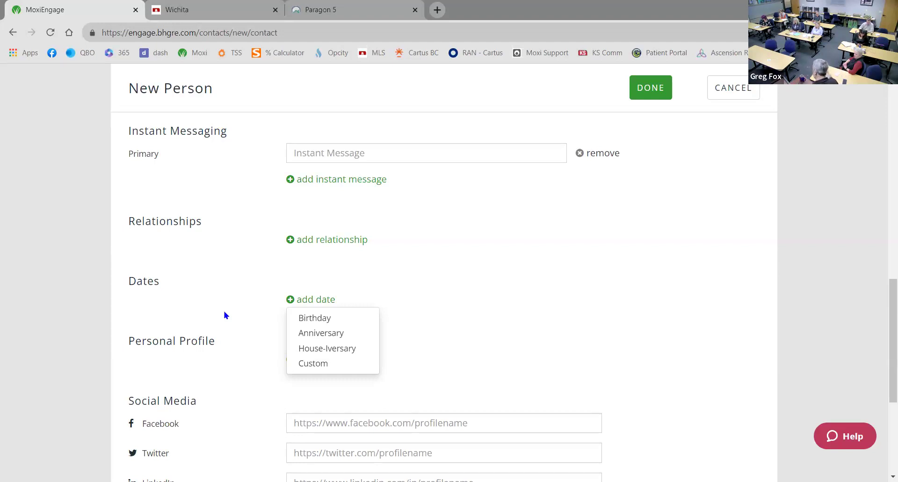
pyautogui.click(225, 315)
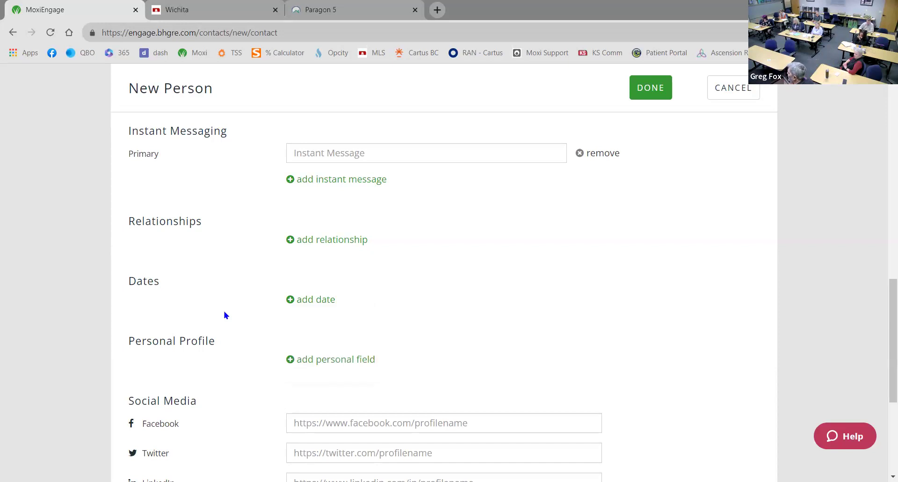
pyautogui.scroll(-5, 225, 314)
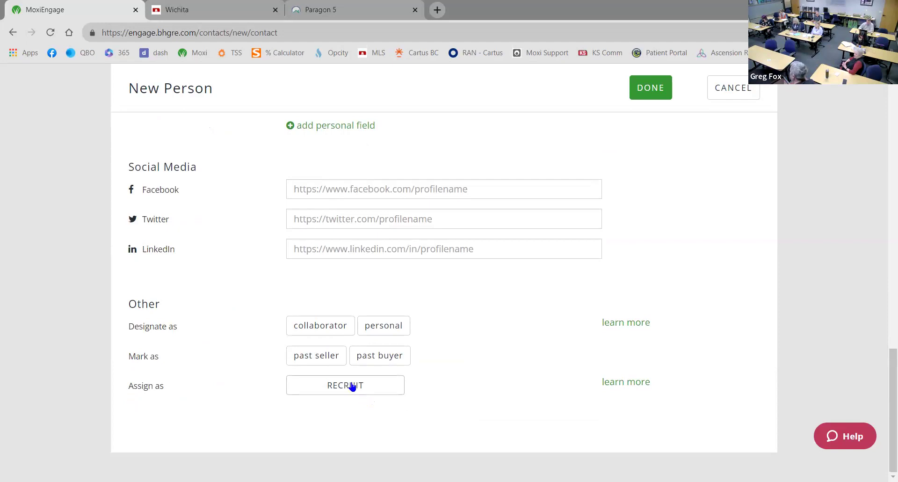
pyautogui.scroll(8, 449, 360)
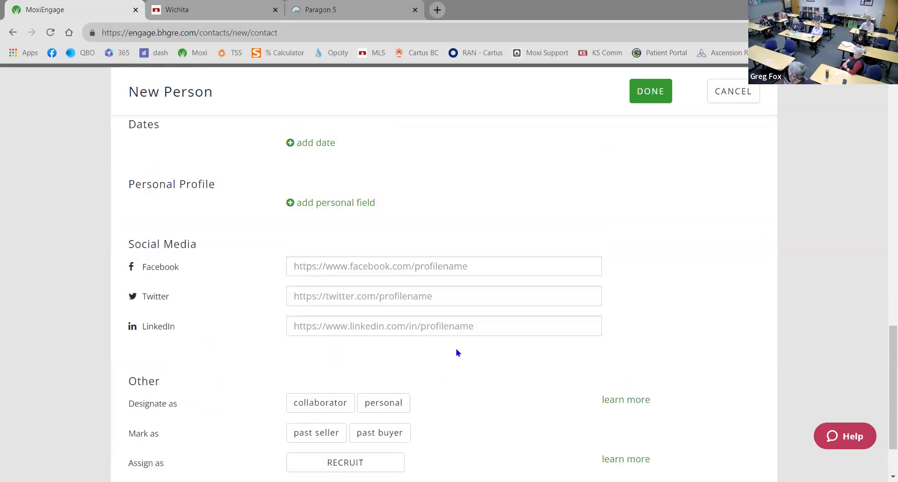
pyautogui.scroll(4, 474, 333)
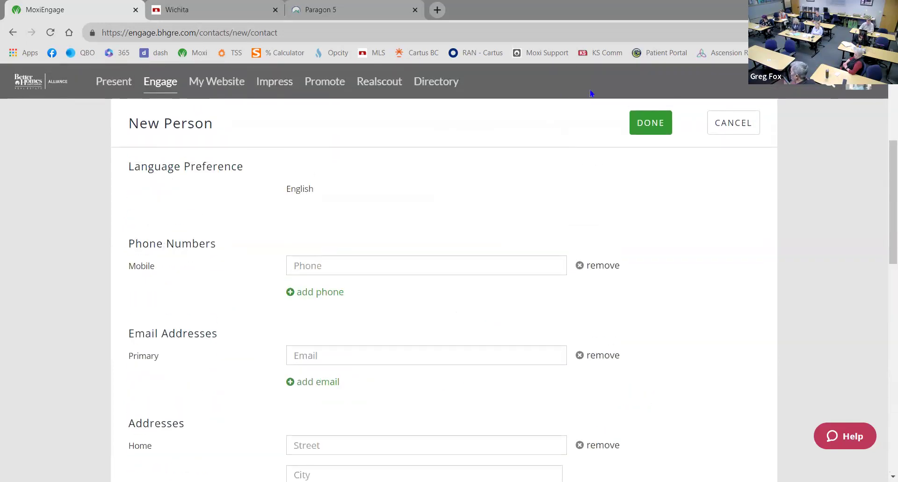
# Save the new contact and open its Presentations page
pyautogui.click(653, 123)
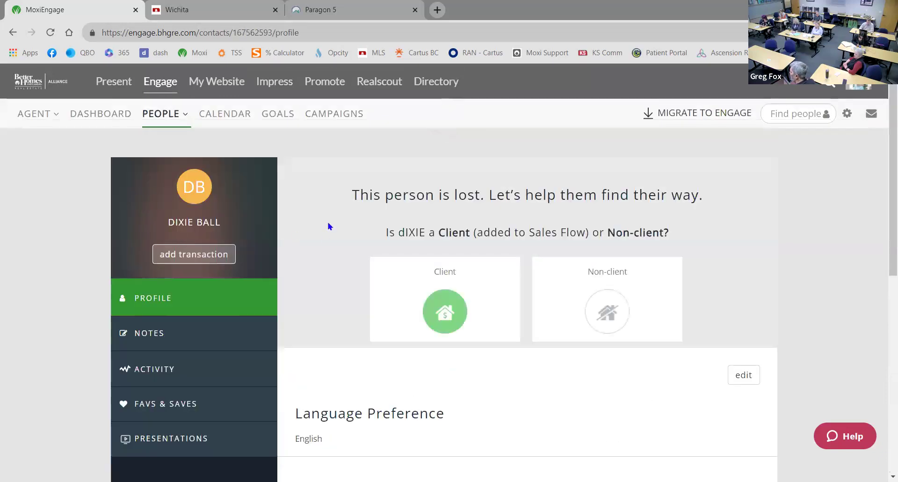
pyautogui.scroll(-2, 327, 229)
pyautogui.scroll(-2, 320, 236)
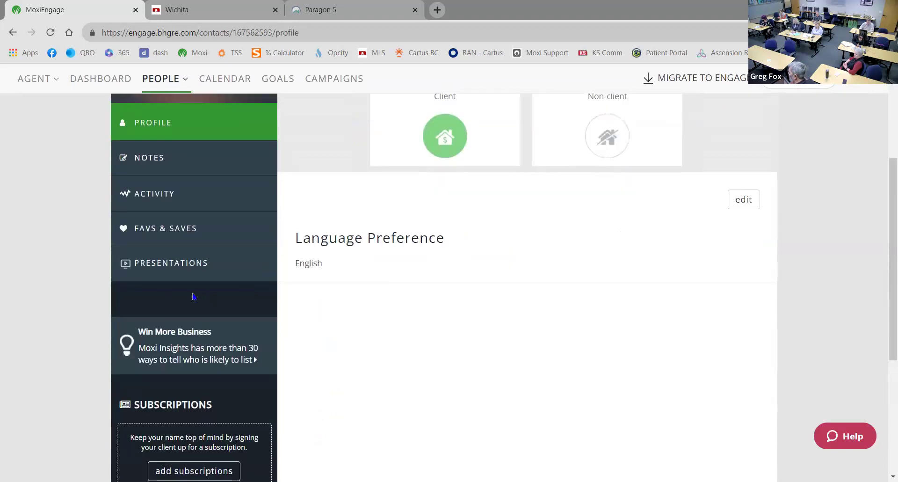
pyautogui.click(164, 267)
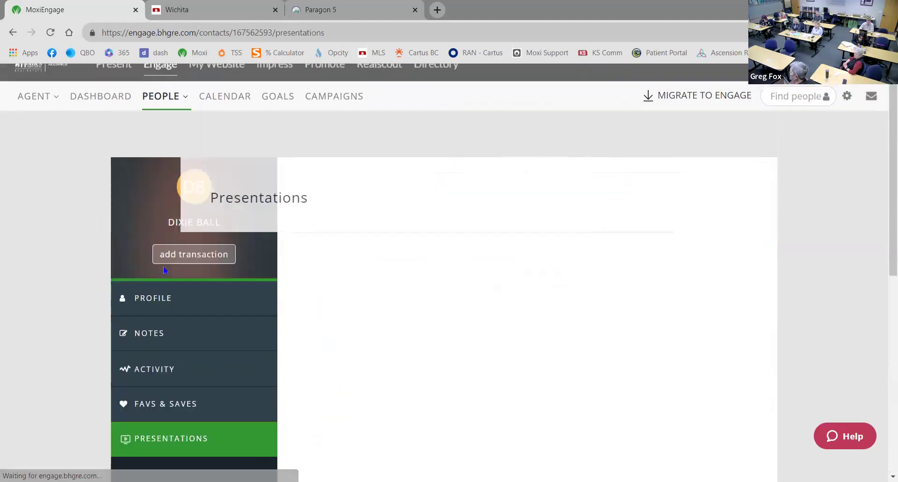
# Look over the Presentations page, then return to the Moxi home site
pyautogui.scroll(-2, 394, 285)
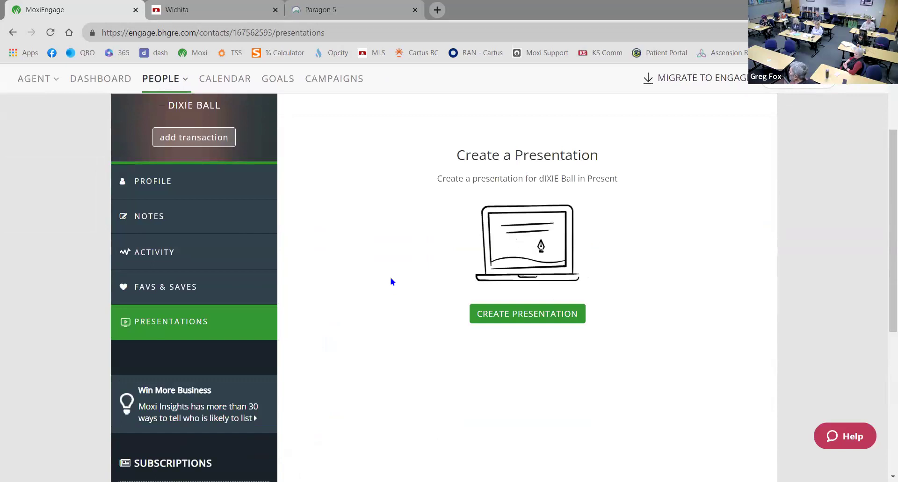
pyautogui.scroll(2, 379, 271)
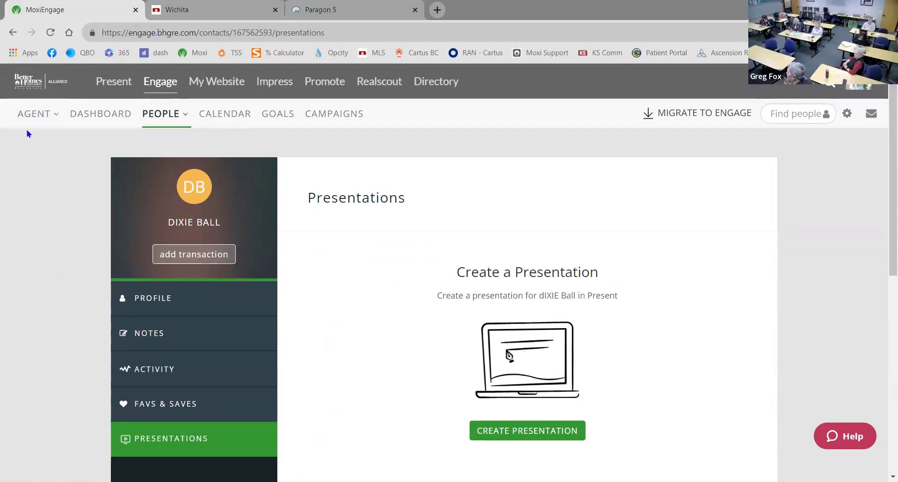
pyautogui.click(34, 114)
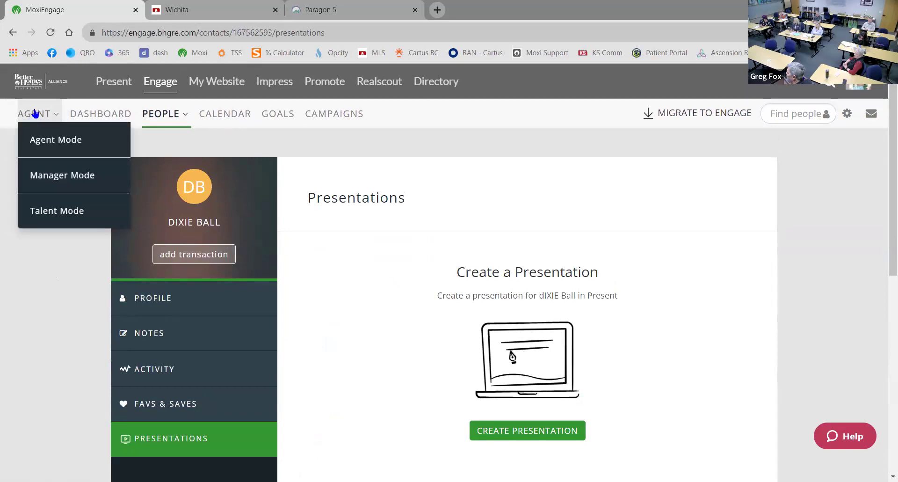
pyautogui.click(25, 82)
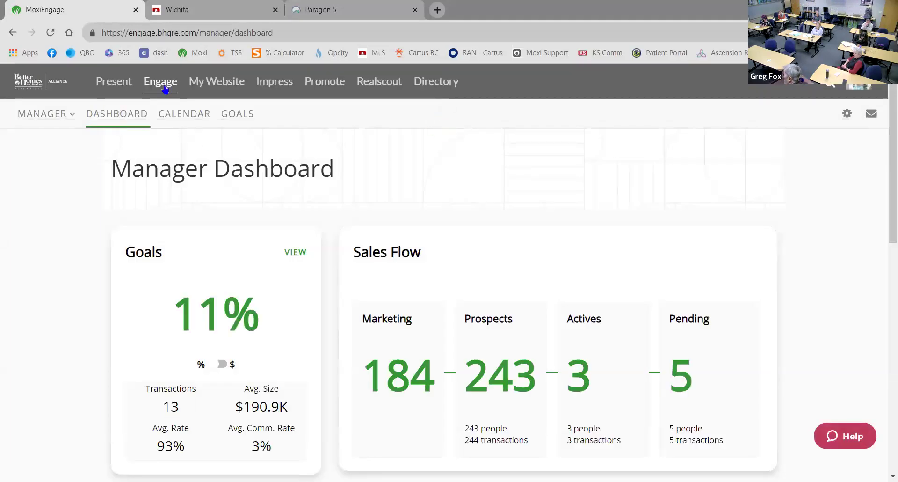
# Open the new contact's profile from My People and start editing it
pyautogui.moveTo(66, 119)
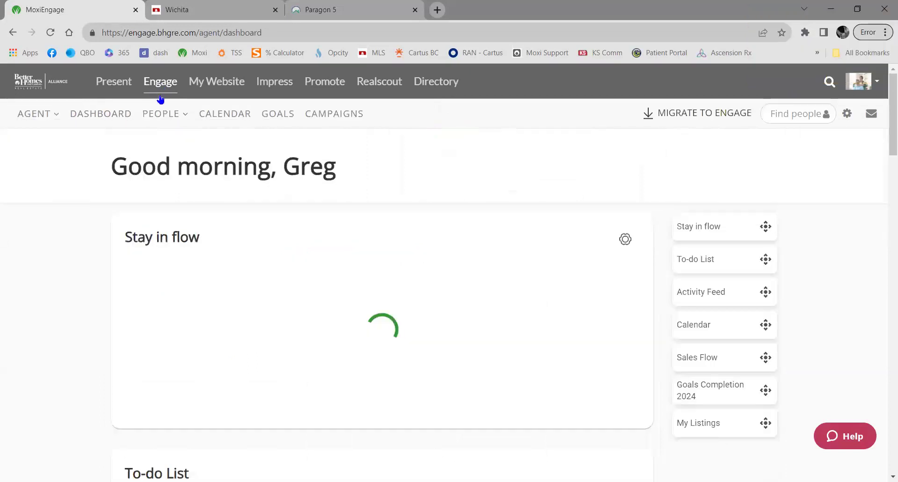
pyautogui.moveTo(164, 115)
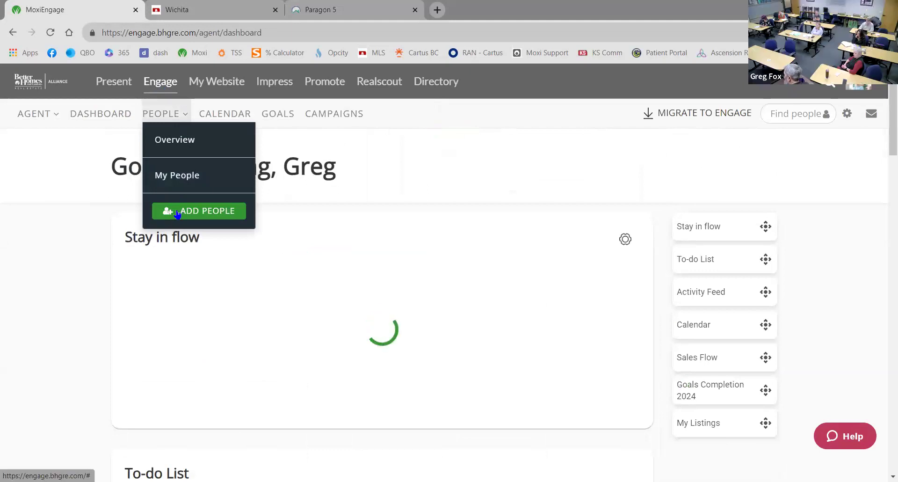
pyautogui.click(177, 176)
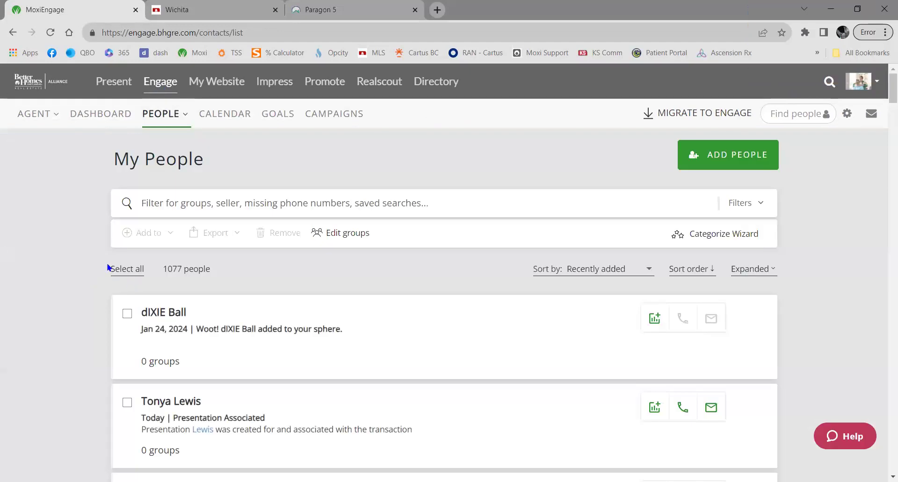
pyautogui.click(160, 313)
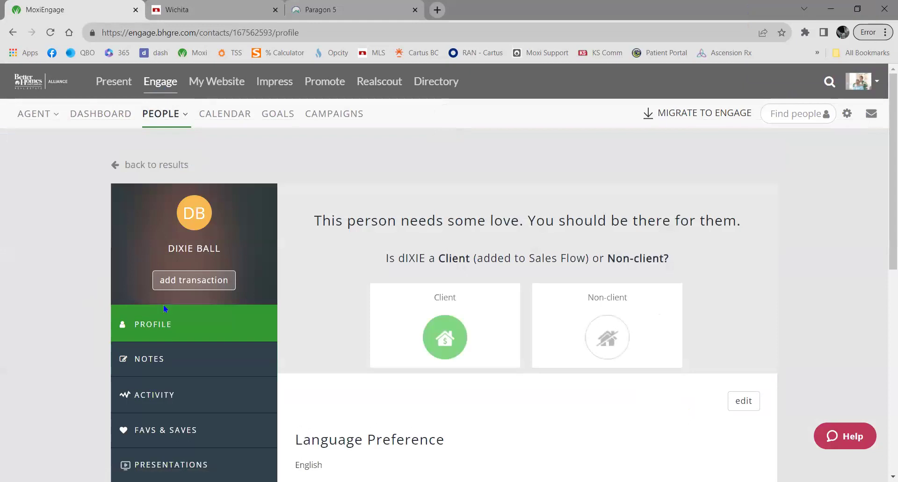
pyautogui.scroll(-3, 187, 309)
pyautogui.scroll(-2, 240, 287)
pyautogui.scroll(2, 238, 293)
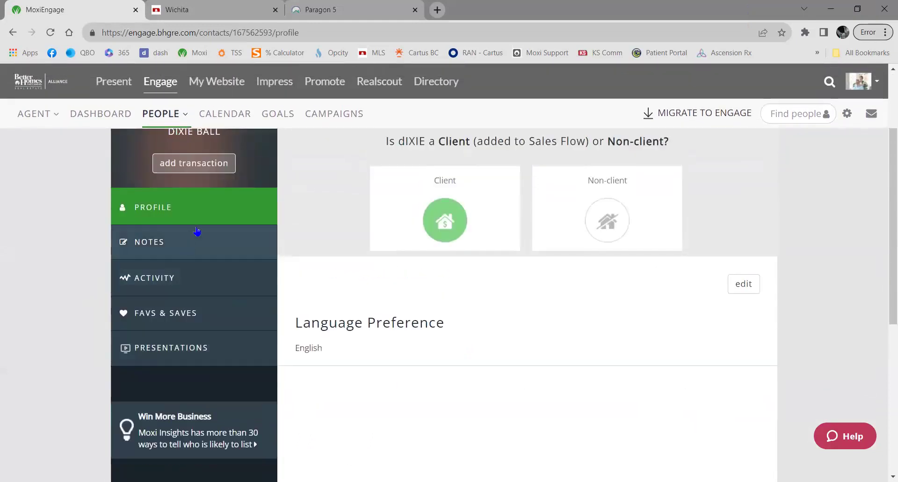
pyautogui.scroll(2, 176, 217)
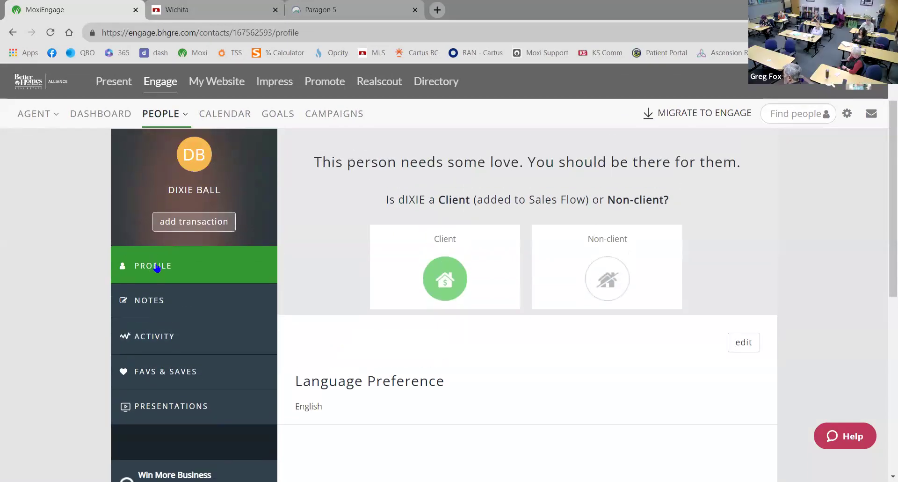
pyautogui.scroll(-2, 304, 325)
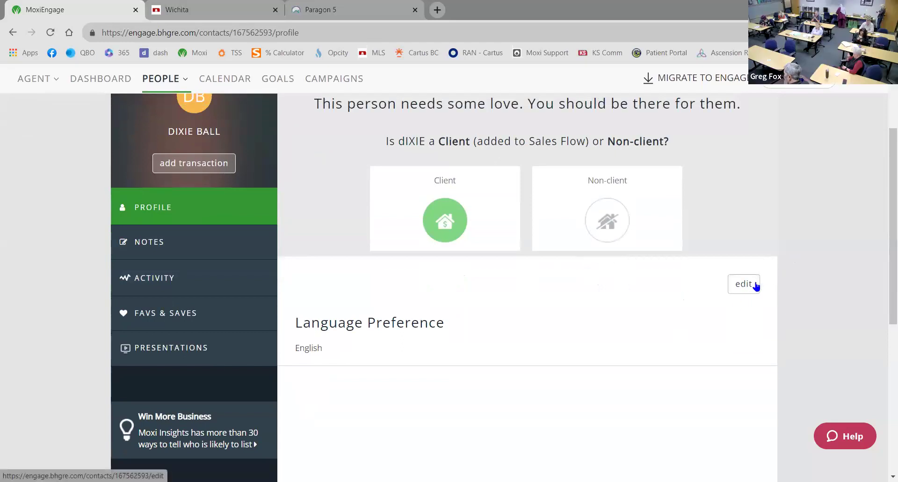
pyautogui.click(691, 305)
# Look over the address types and the addable personal profile fields, such as Profession and Company
pyautogui.scroll(-6, 702, 307)
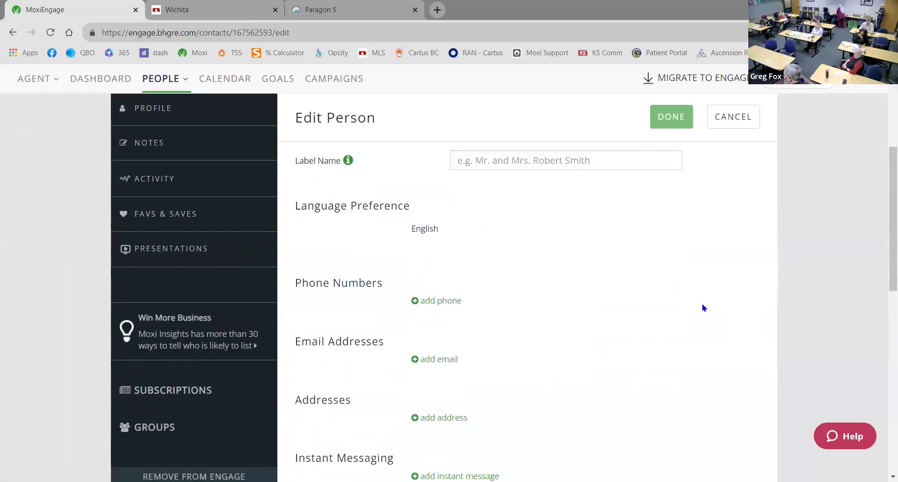
pyautogui.scroll(-3, 496, 351)
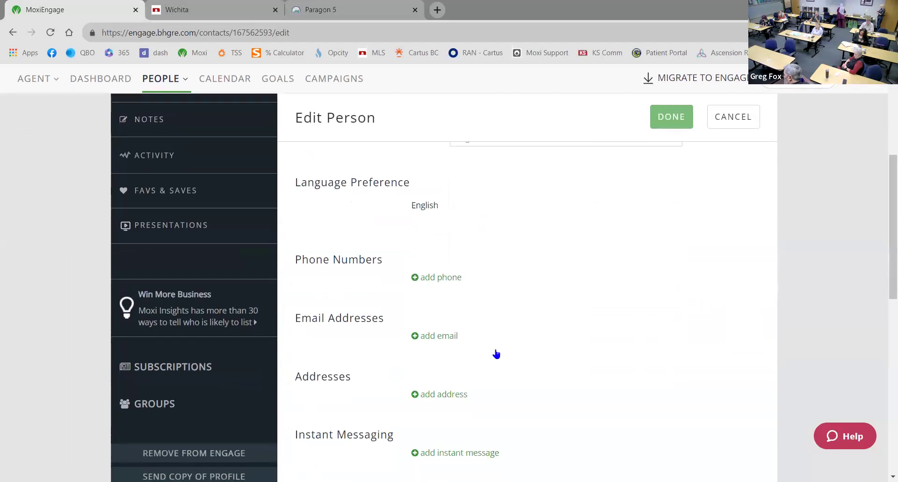
pyautogui.click(414, 284)
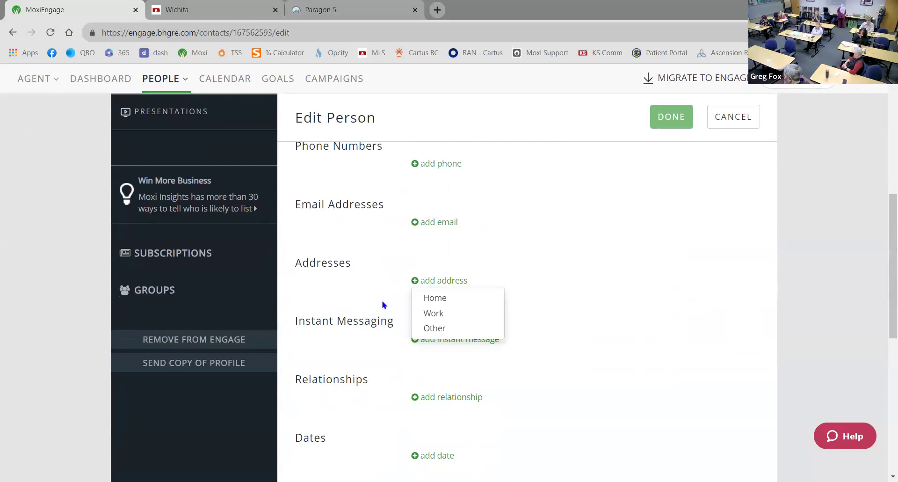
pyautogui.click(359, 292)
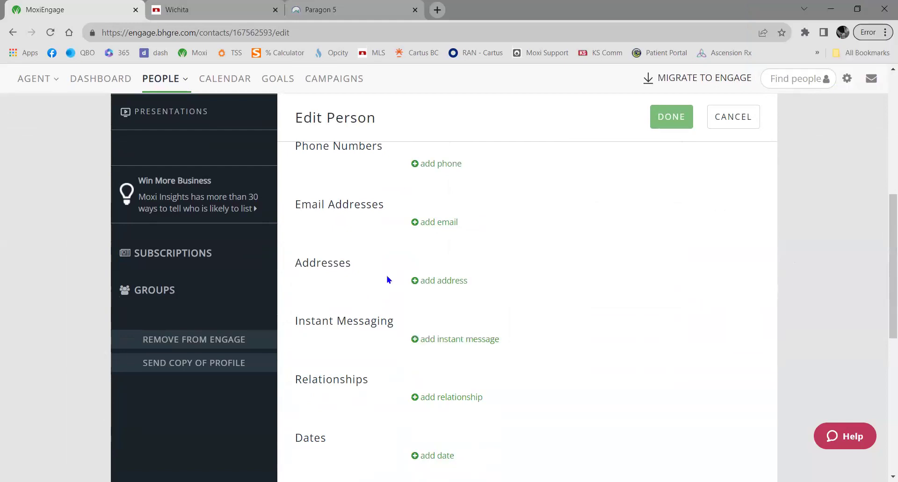
pyautogui.scroll(5, 411, 288)
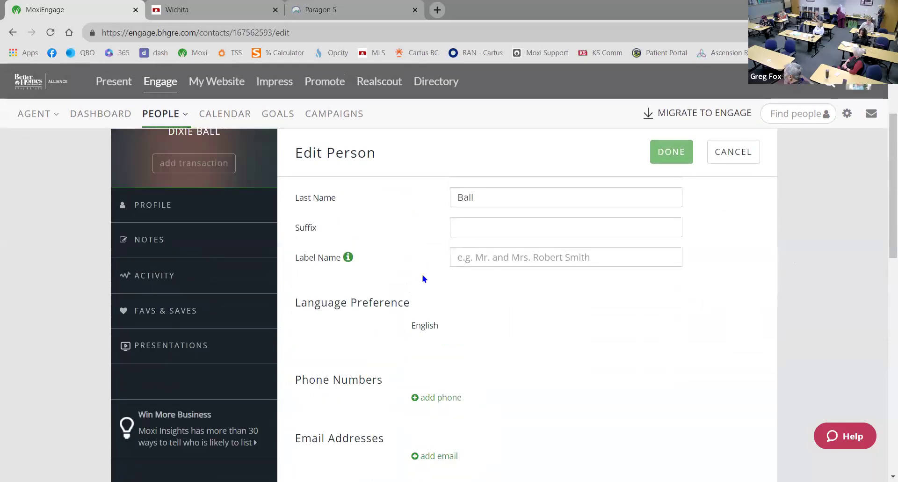
pyautogui.scroll(-1, 374, 294)
pyautogui.scroll(-7, 376, 289)
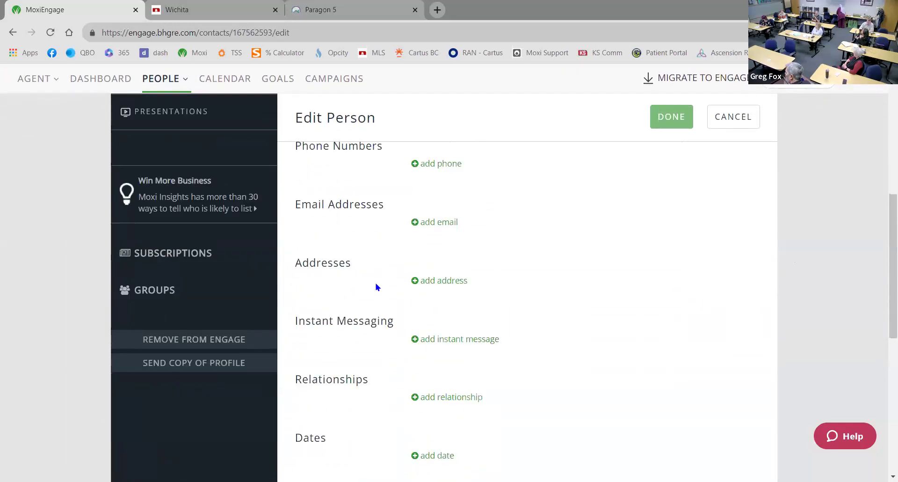
pyautogui.scroll(-4, 378, 285)
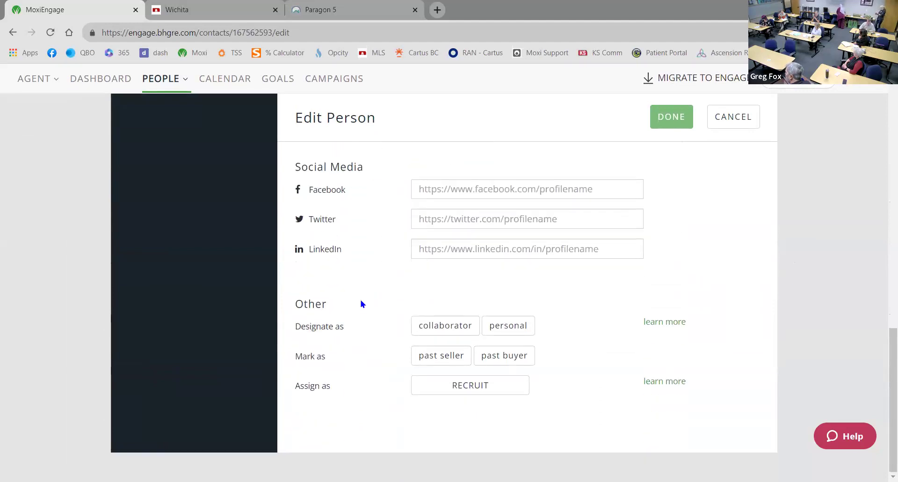
pyautogui.scroll(4, 361, 302)
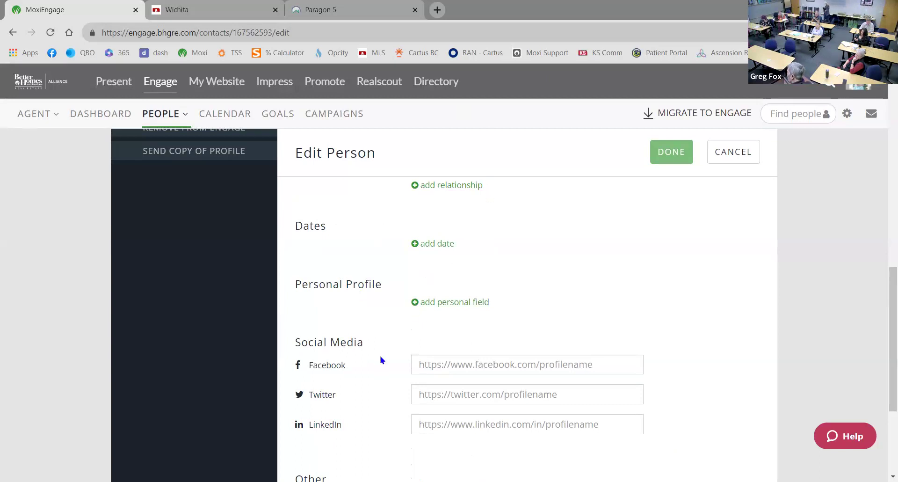
pyautogui.click(415, 302)
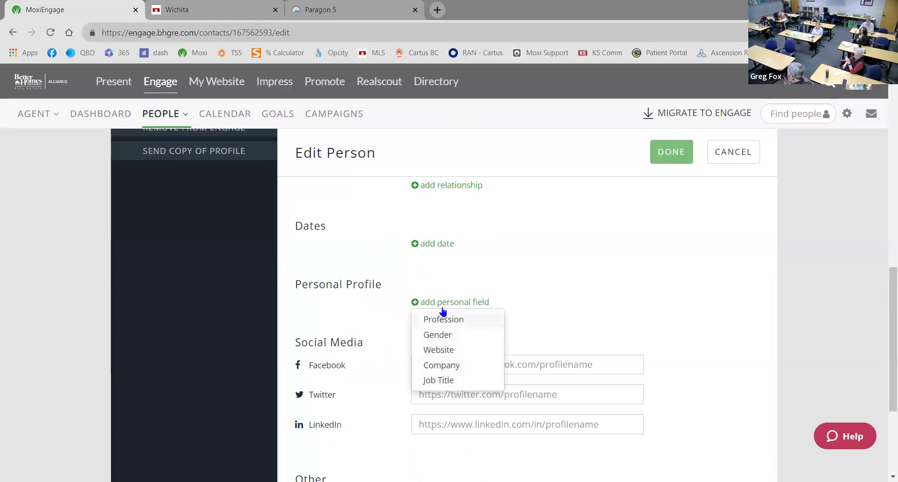
# List the relationship types: Spouse/Partner, Children, Referred By, Manager, Assistant, Custom
pyautogui.scroll(2, 387, 289)
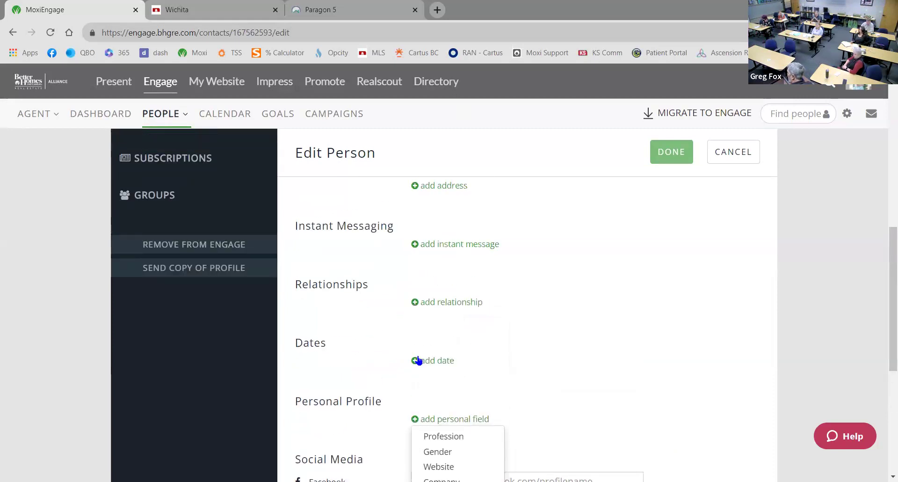
pyautogui.click(416, 302)
pyautogui.click(416, 303)
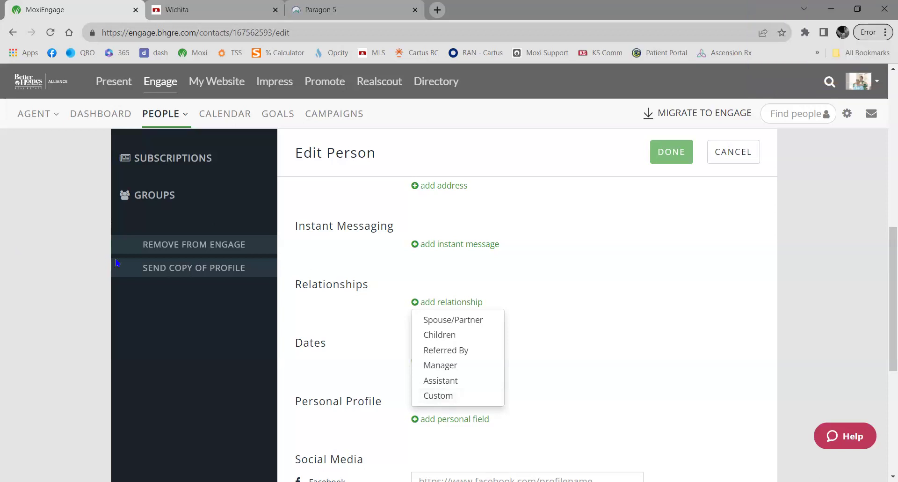
pyautogui.scroll(8, 117, 262)
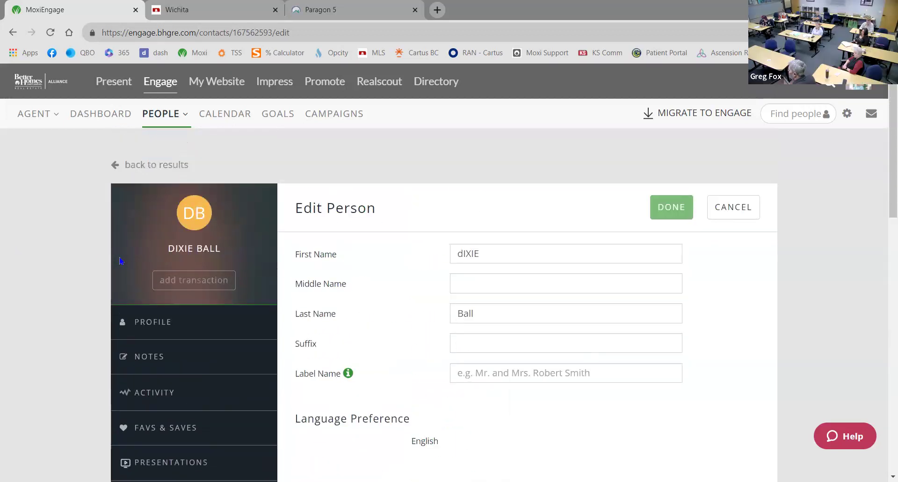
# Cancel the contact edits and switch over to MoxiPresent
pyautogui.click(729, 212)
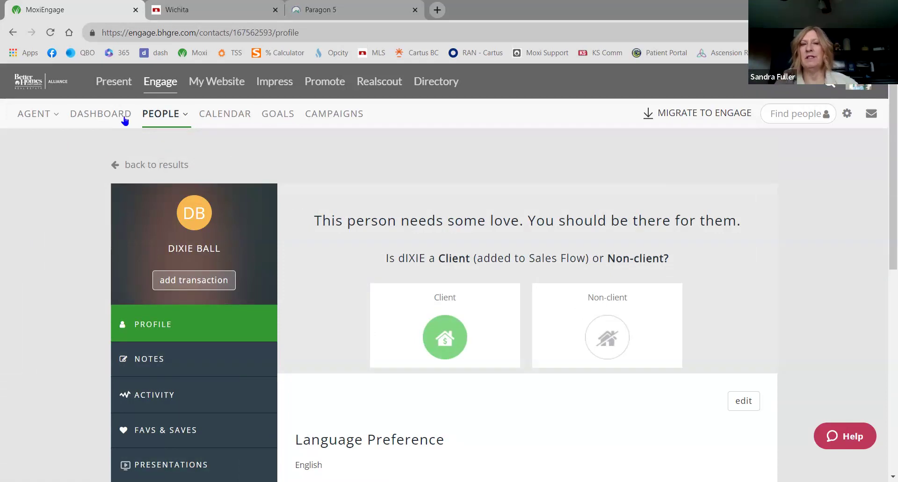
pyautogui.click(104, 83)
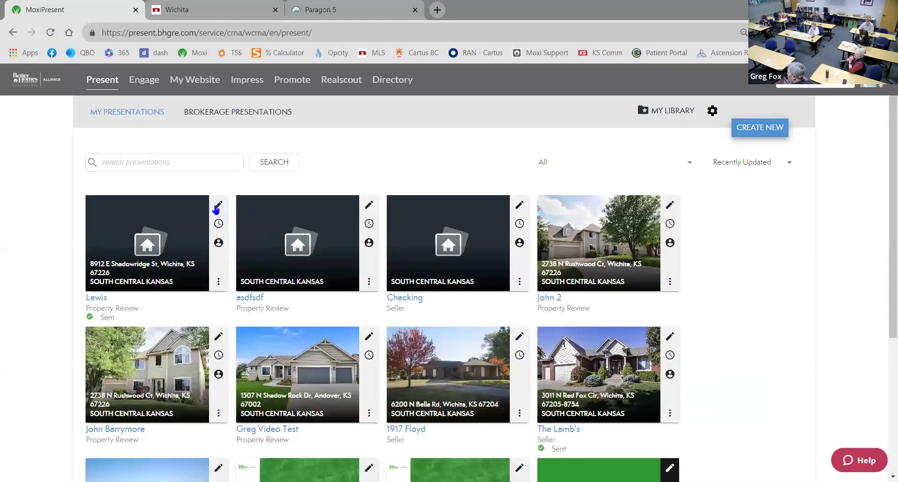
# Edit the client's CMA presentation and choose Add from Library to list the 13 standard report pages
pyautogui.click(217, 206)
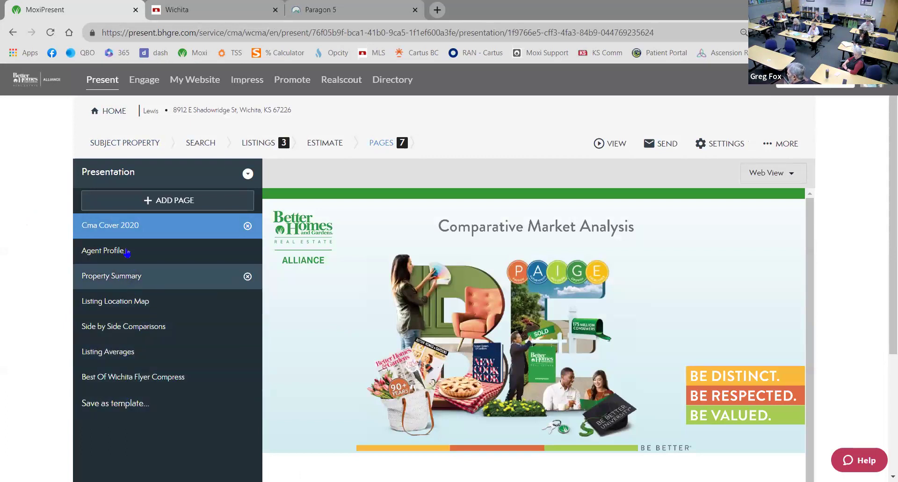
pyautogui.click(201, 204)
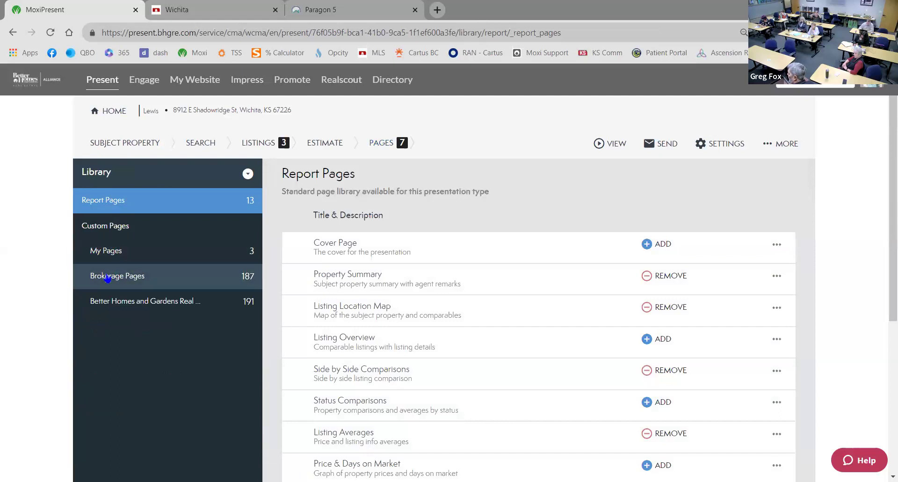
# Browse the pages in the Better Homes and Gardens library
pyautogui.click(122, 302)
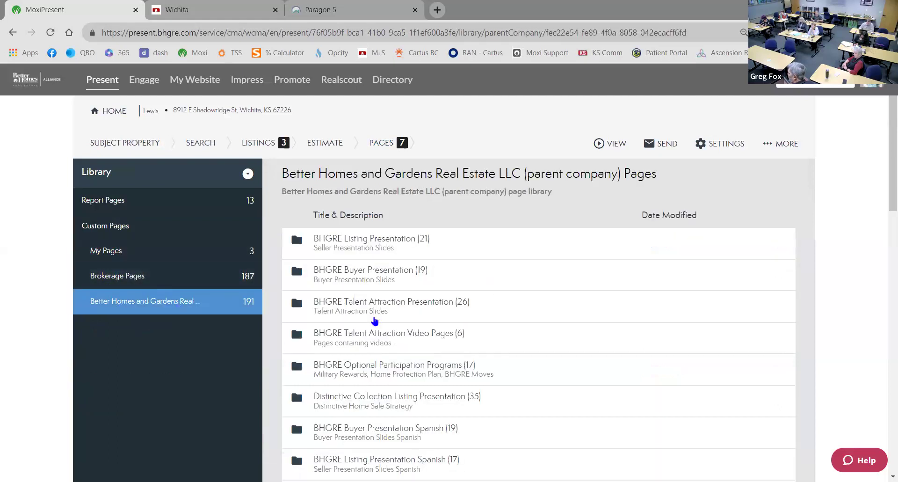
pyautogui.scroll(-4, 411, 307)
pyautogui.scroll(-5, 414, 309)
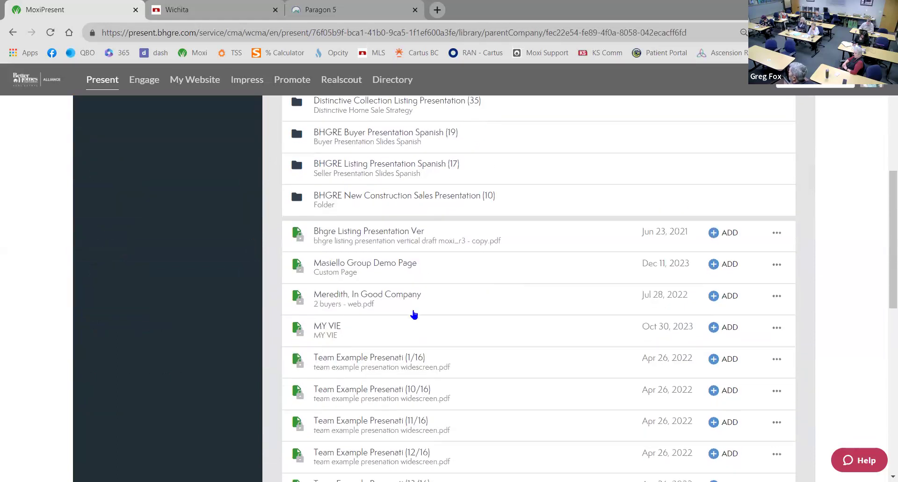
pyautogui.scroll(-5, 414, 314)
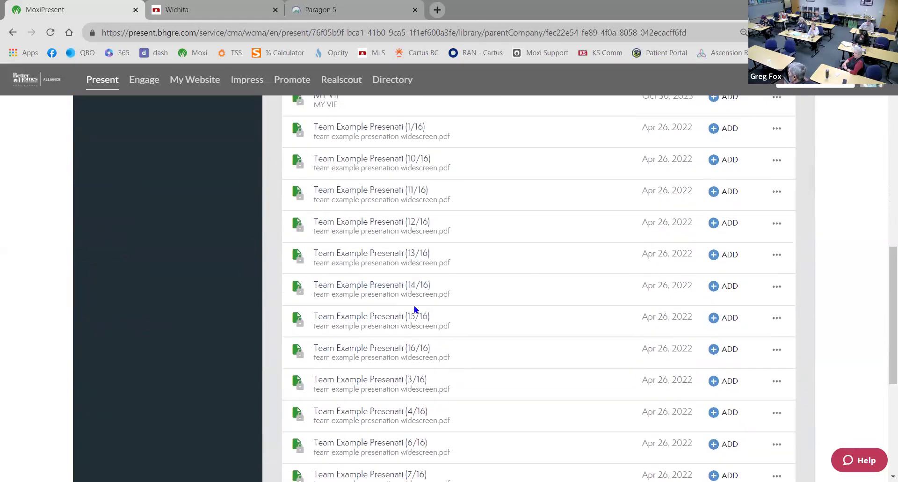
pyautogui.scroll(-3, 402, 299)
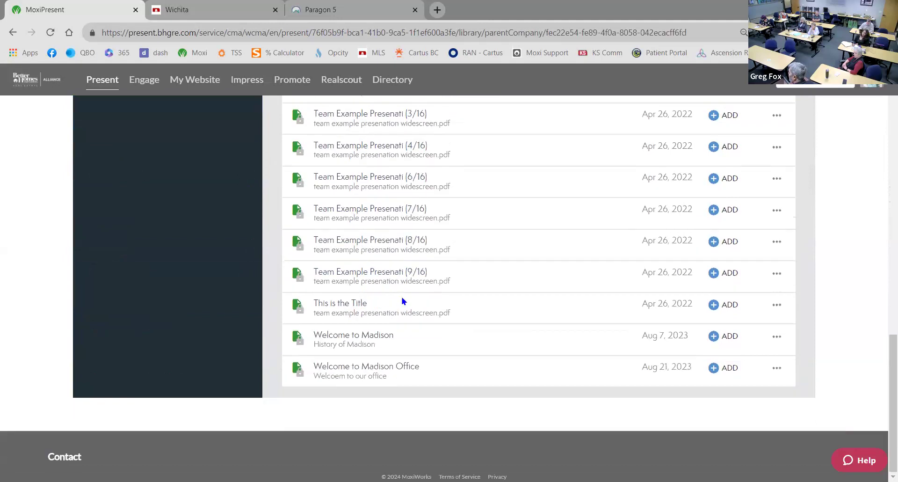
pyautogui.scroll(6, 403, 305)
pyautogui.scroll(10, 402, 305)
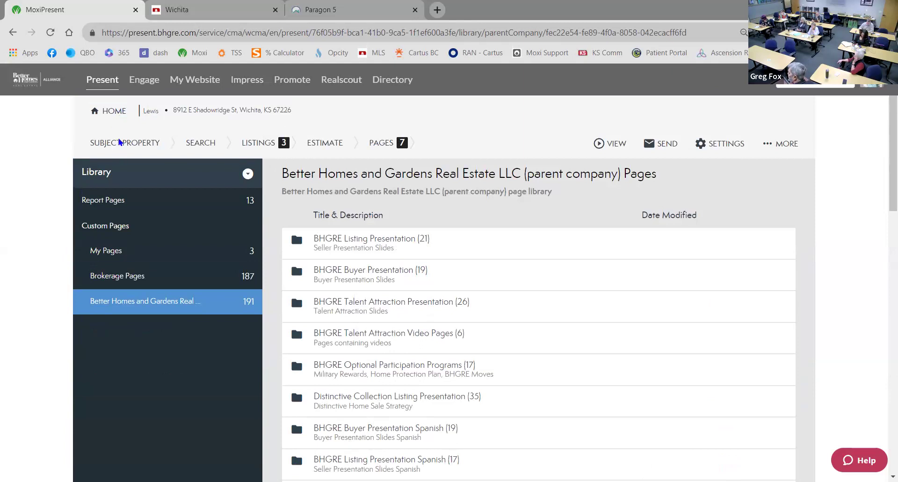
# Go back home, reopen the client's presentation and view its page list
pyautogui.click(115, 113)
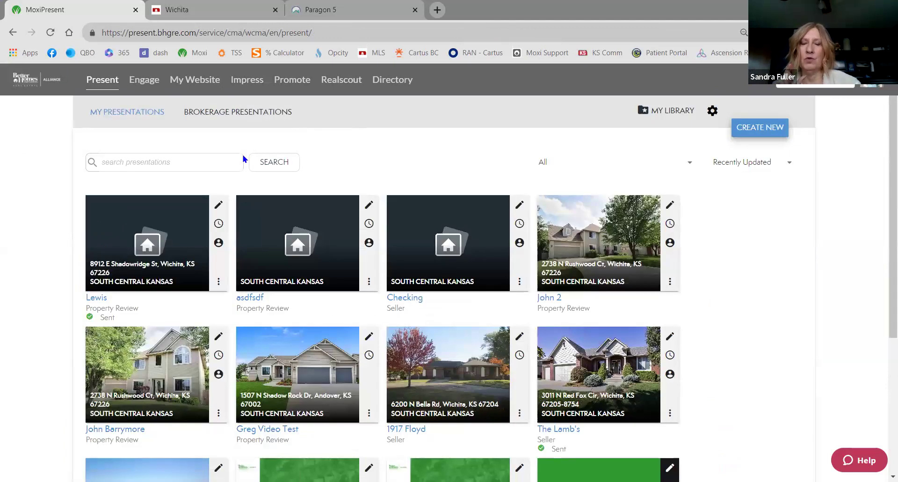
pyautogui.click(218, 205)
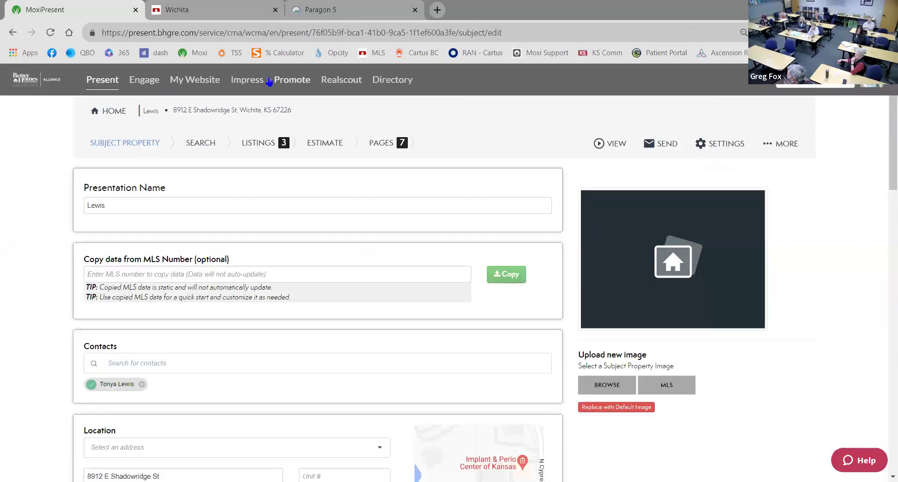
pyautogui.click(381, 142)
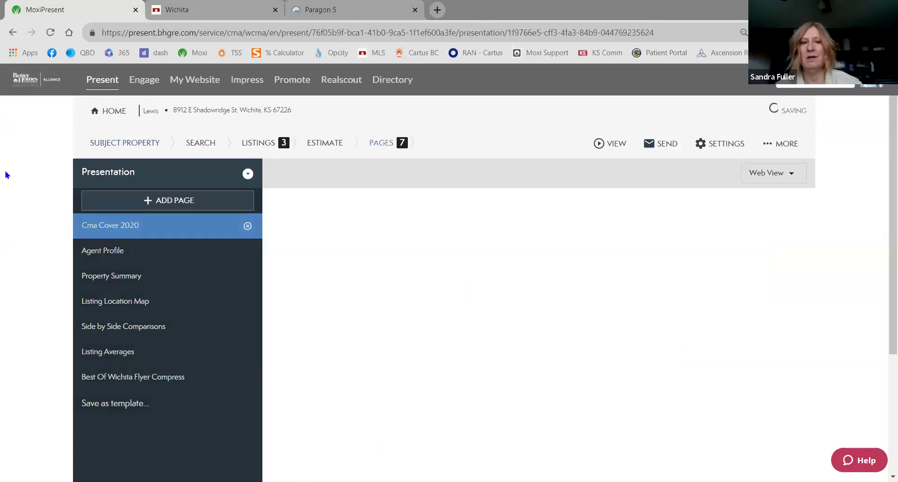
pyautogui.scroll(-1, 28, 187)
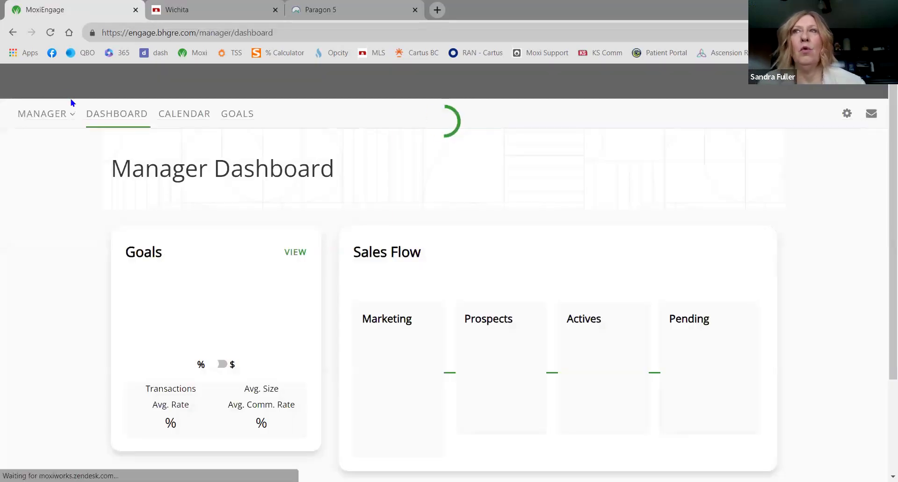
# Open the MANAGER dashboard-mode dropdown on the Manager Dashboard
pyautogui.click(70, 116)
# Switch to the Agent dashboard and open the My People list of 1077 contacts
pyautogui.click(65, 144)
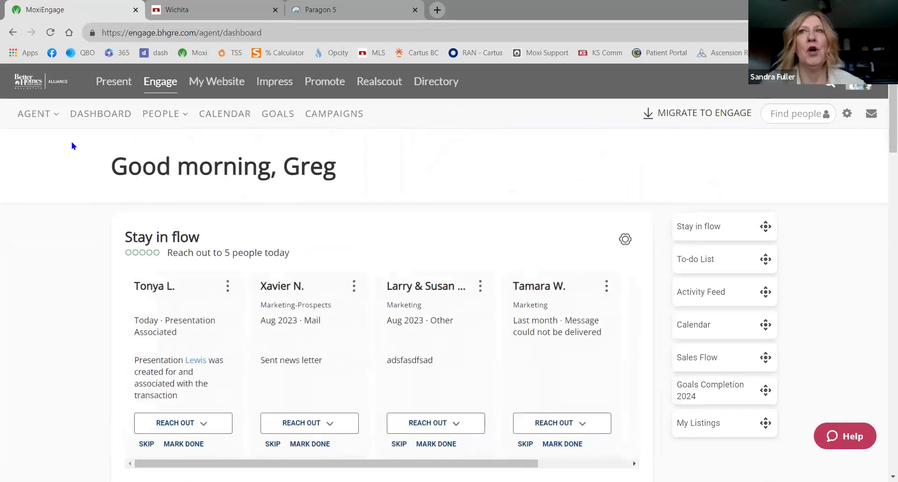
pyautogui.click(171, 112)
pyautogui.click(171, 184)
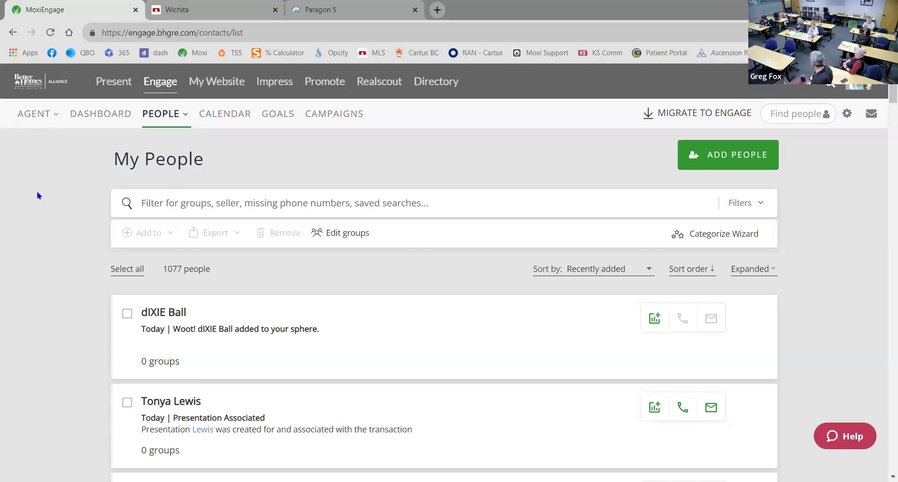
pyautogui.scroll(-3, 372, 387)
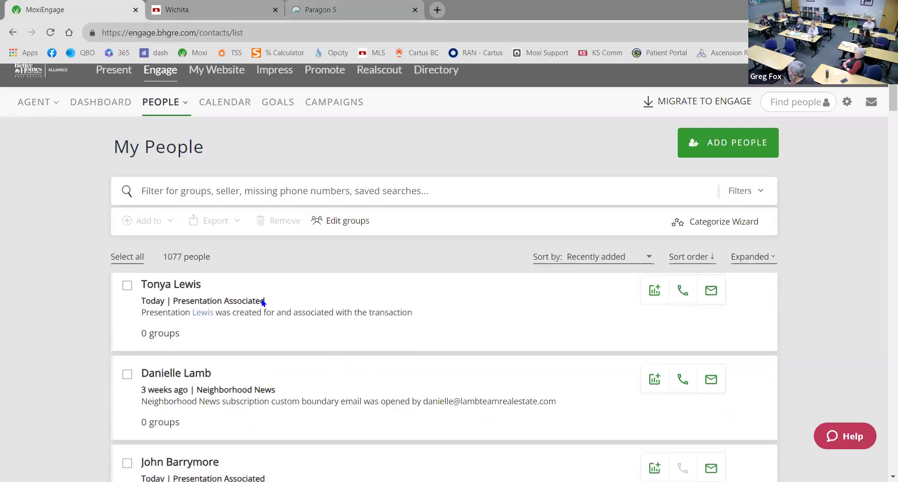
# Open the client's contact profile and scroll down toward the Subscriptions section
pyautogui.click(170, 286)
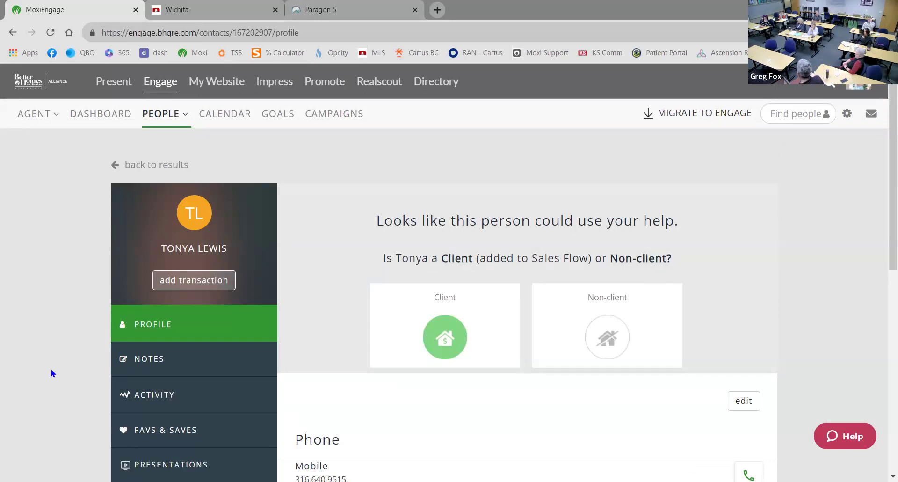
pyautogui.scroll(-1, 273, 266)
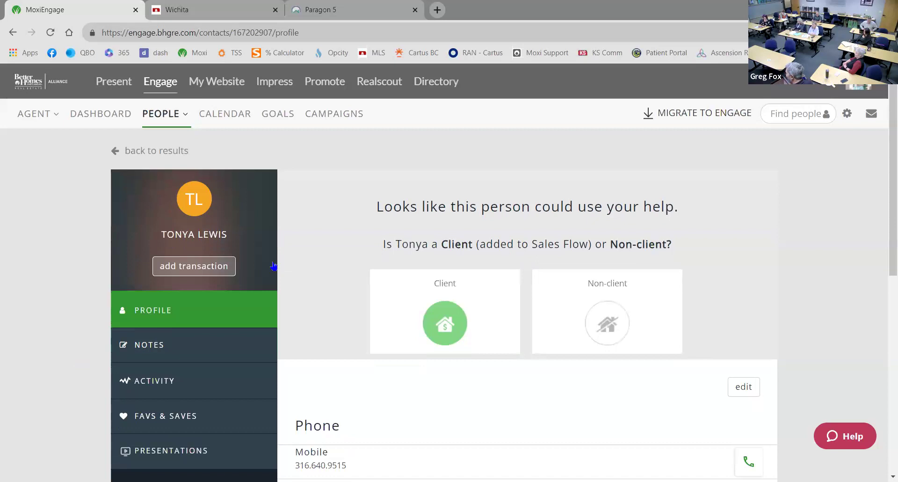
pyautogui.scroll(-3, 273, 266)
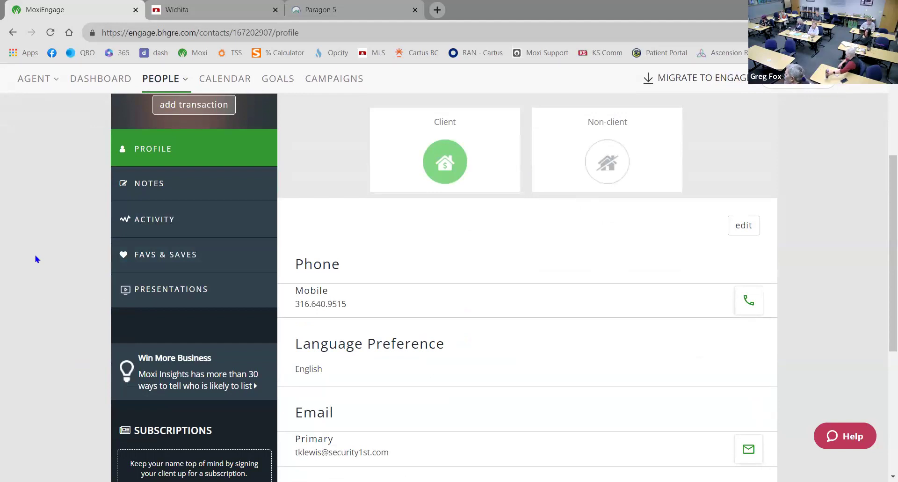
pyautogui.scroll(-4, 33, 323)
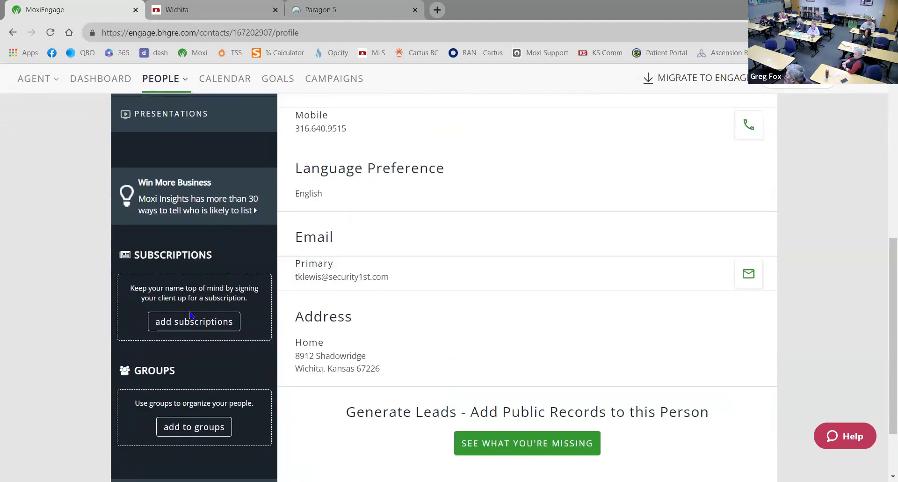
# Start a new Neighborhood News subscription for the contact using Custom targeted-search setup
pyautogui.click(189, 328)
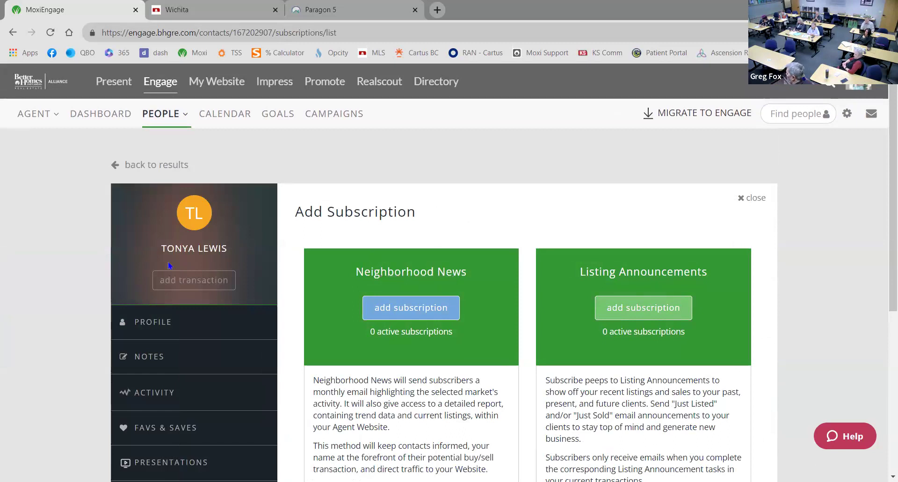
pyautogui.scroll(-1, 156, 288)
pyautogui.scroll(-3, 156, 288)
pyautogui.scroll(-1, 161, 297)
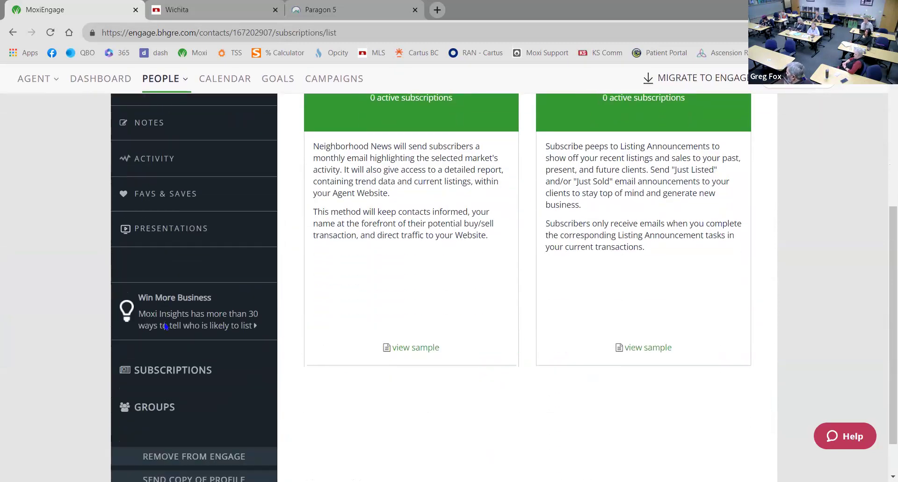
pyautogui.scroll(-1, 165, 323)
pyautogui.scroll(3, 248, 344)
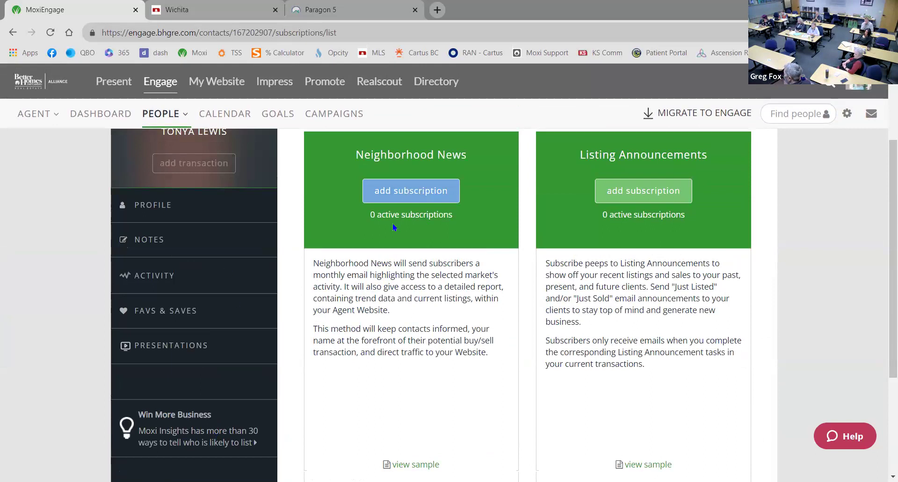
pyautogui.click(427, 199)
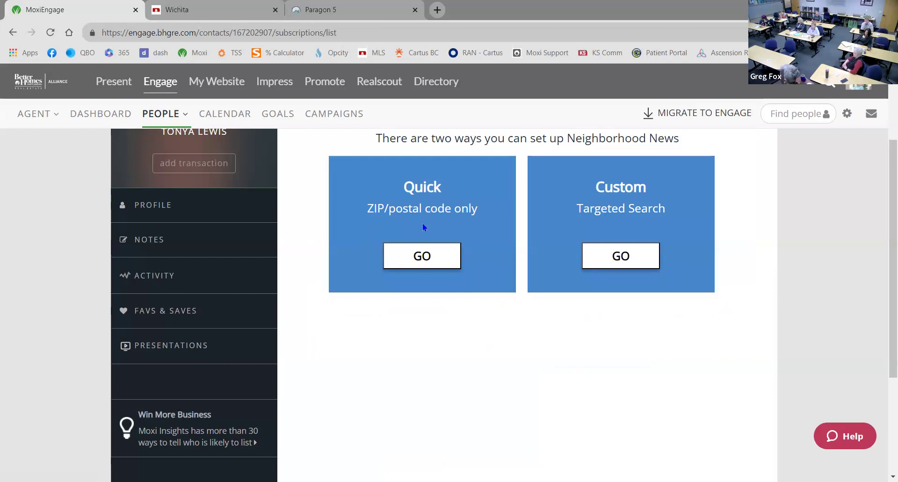
pyautogui.click(628, 259)
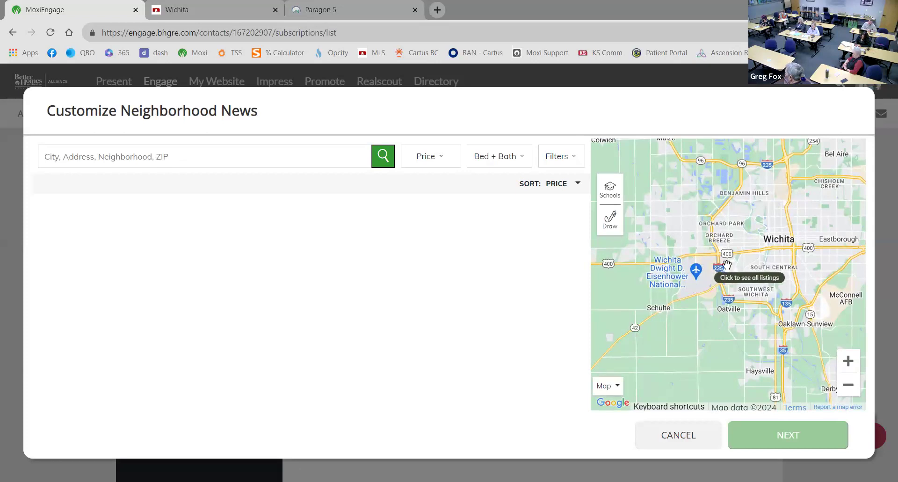
# Pan and zoom the map from Wichita to a close view of Bel Aire near E 45th St N
pyautogui.moveTo(744, 270); pyautogui.dragTo(648, 320)
pyautogui.moveTo(729, 267); pyautogui.dragTo(705, 321)
pyautogui.scroll(-2, 712, 283)
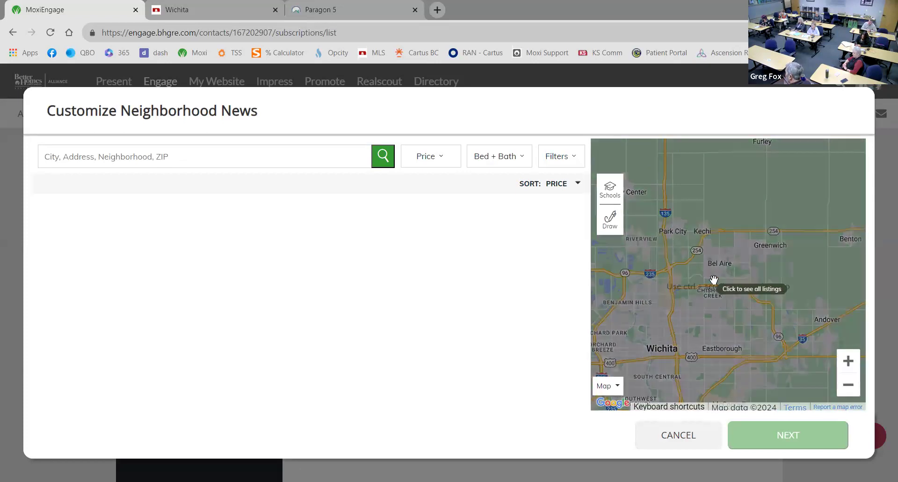
pyautogui.click(848, 362)
pyautogui.click(850, 363)
pyautogui.click(849, 364)
pyautogui.moveTo(742, 291); pyautogui.dragTo(700, 369)
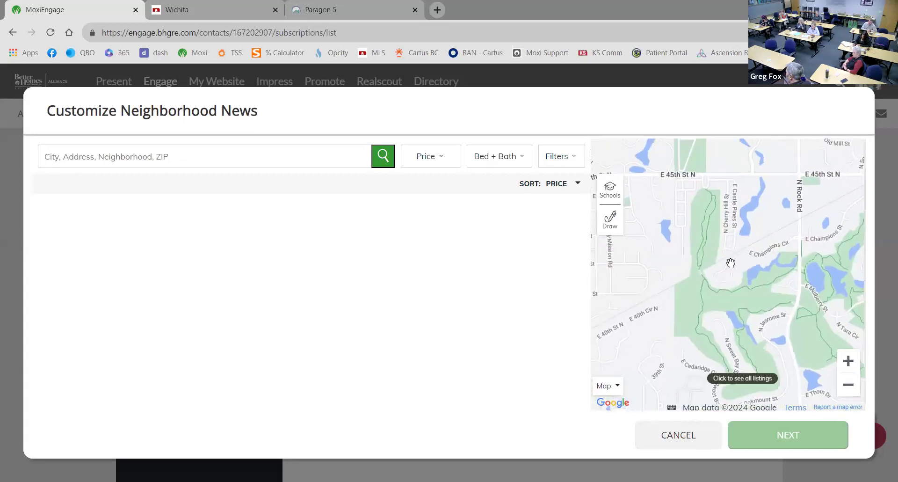
pyautogui.moveTo(720, 300); pyautogui.dragTo(706, 330)
pyautogui.moveTo(707, 256); pyautogui.dragTo(733, 306)
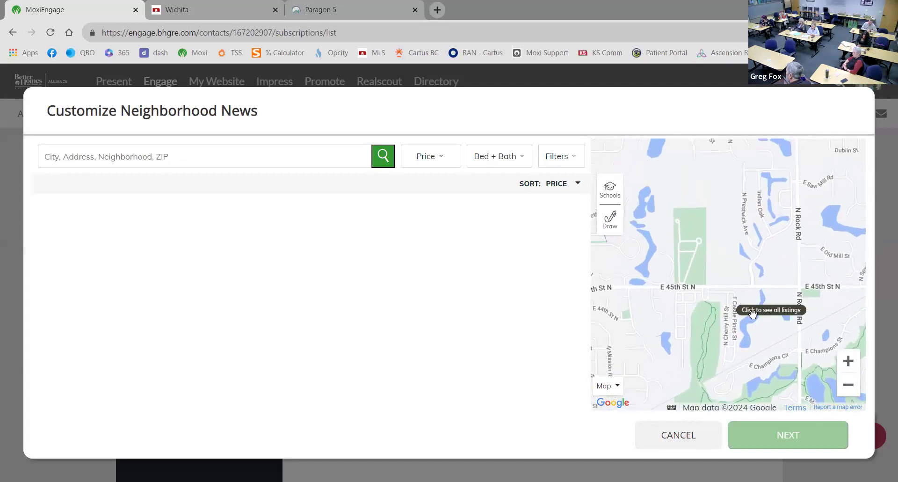
pyautogui.click(845, 384)
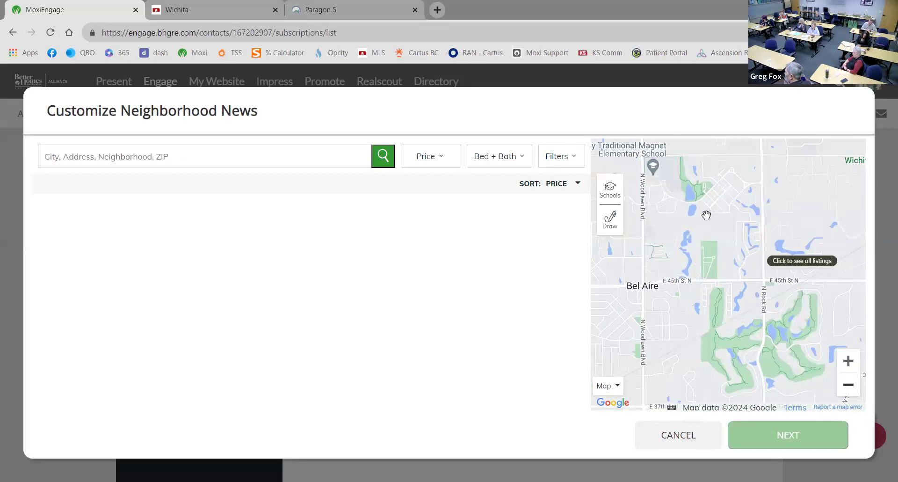
pyautogui.click(614, 222)
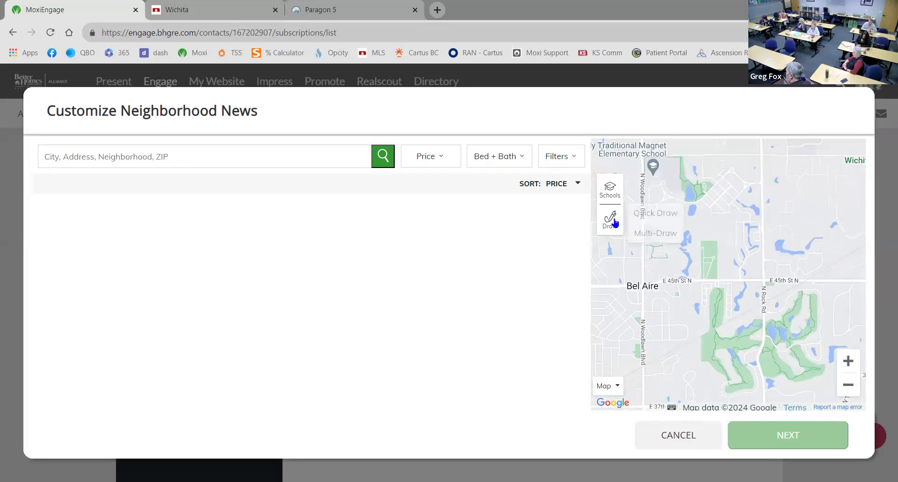
# Quick Draw a freehand boundary around Bel Aire north of E 45th St N
pyautogui.click(647, 216)
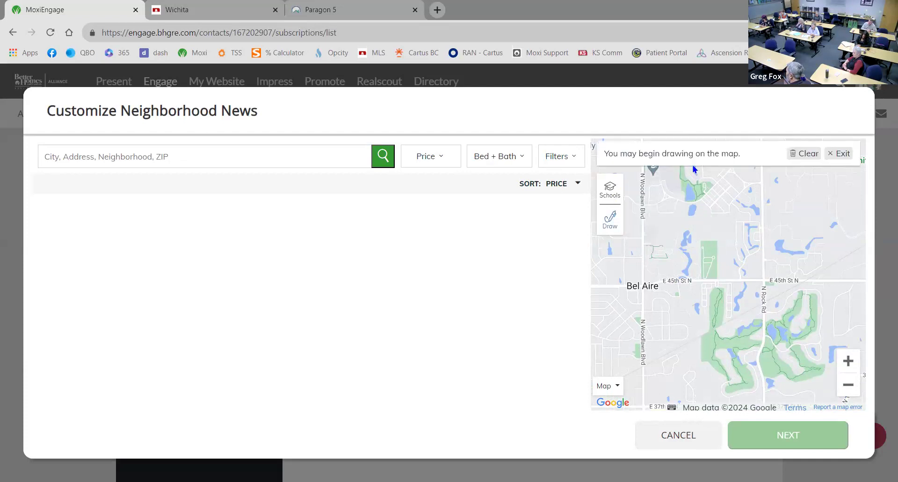
pyautogui.moveTo(695, 171)
pyautogui.mouseDown()
pyautogui.moveTo(811, 175)
pyautogui.moveTo(848, 231)
pyautogui.moveTo(852, 259)
pyautogui.moveTo(834, 303)
pyautogui.moveTo(706, 307)
pyautogui.moveTo(666, 267)
pyautogui.moveTo(653, 225)
pyautogui.moveTo(680, 172)
pyautogui.moveTo(693, 171)
pyautogui.moveTo(686, 176)
pyautogui.mouseUp()
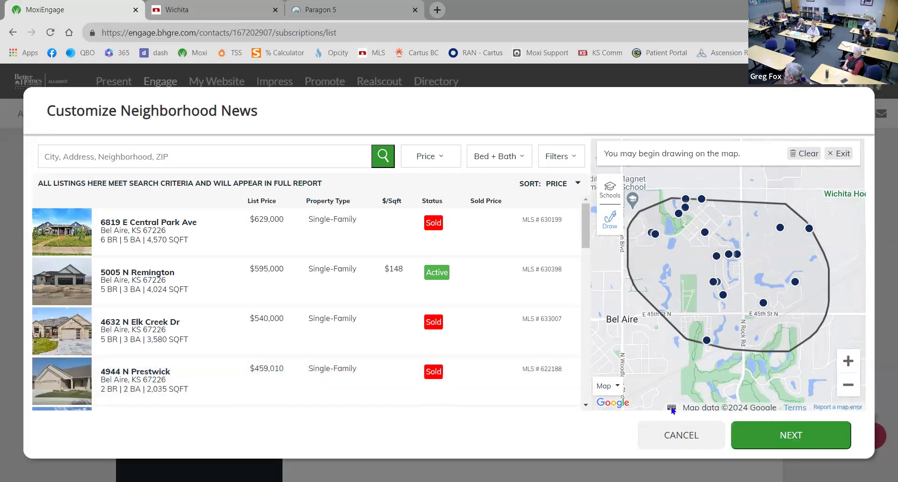
# Accept the boundary, confirm the contact as recipient, and keep the default welcome message
pyautogui.click(816, 439)
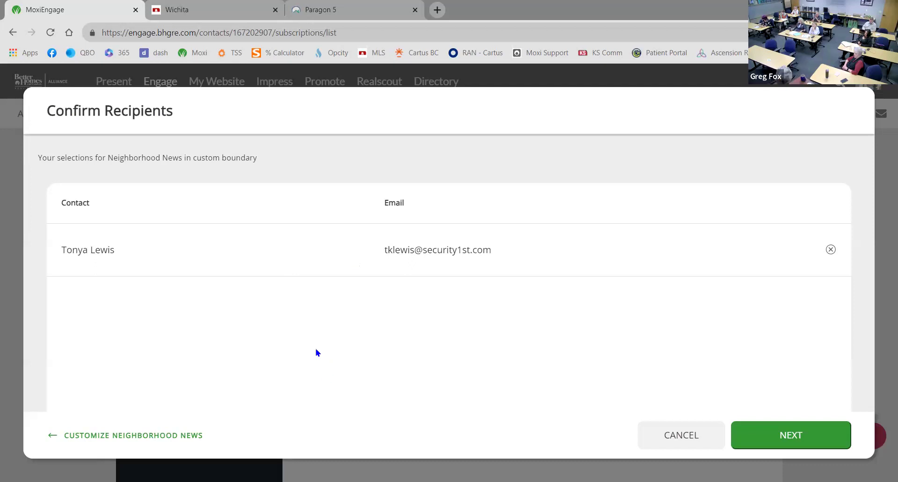
pyautogui.click(807, 443)
pyautogui.click(162, 248)
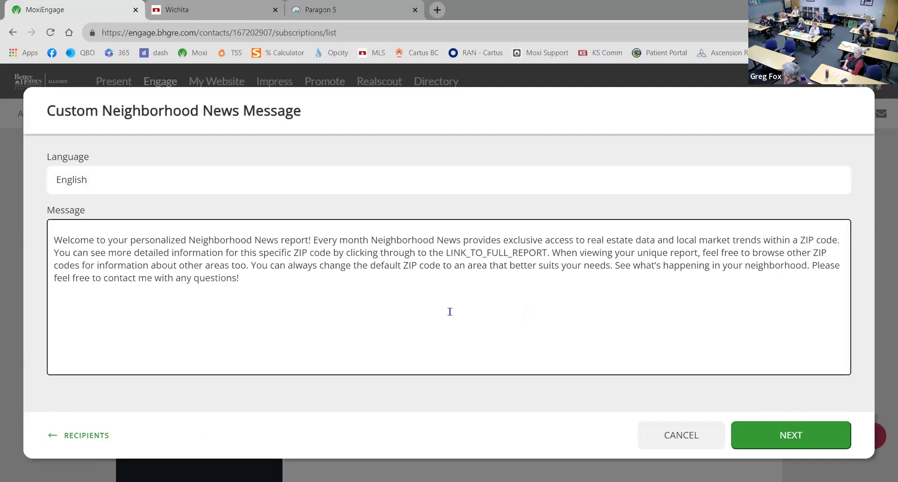
pyautogui.click(791, 435)
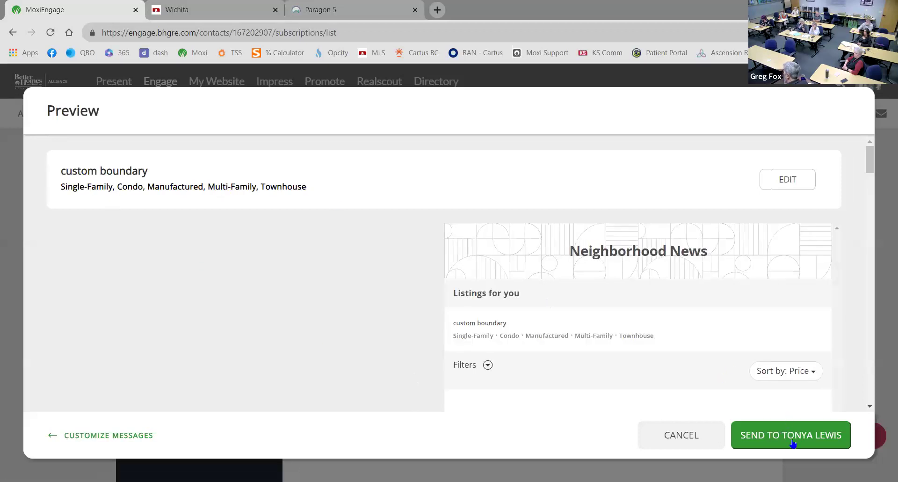
# Review the email preview's listings, market trends and contact form, then send it to the contact
pyautogui.scroll(-5, 401, 318)
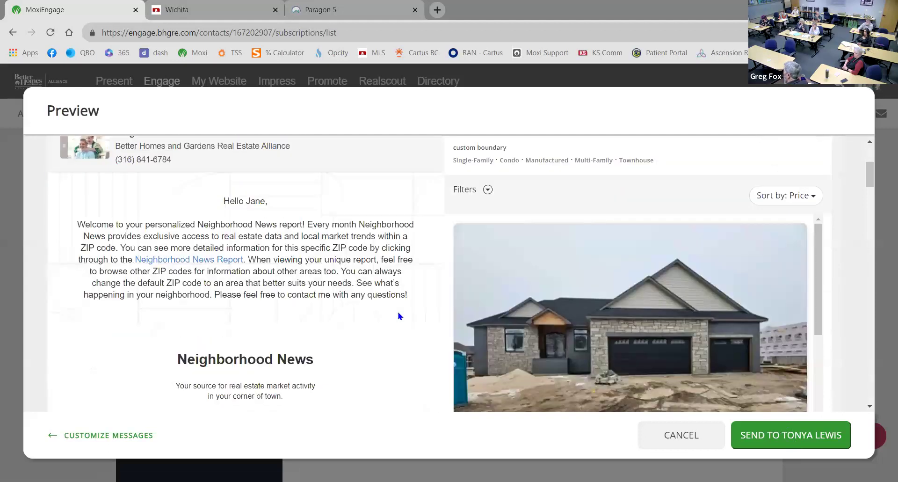
pyautogui.scroll(-10, 401, 318)
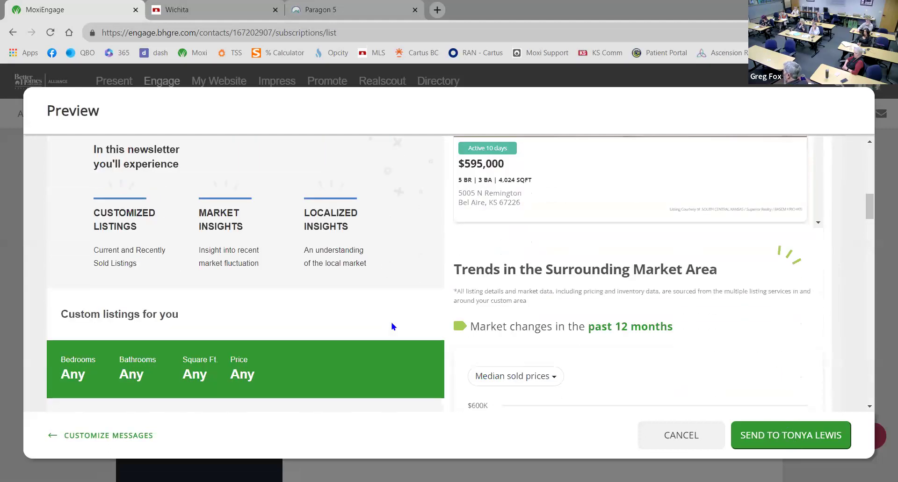
pyautogui.scroll(-10, 391, 330)
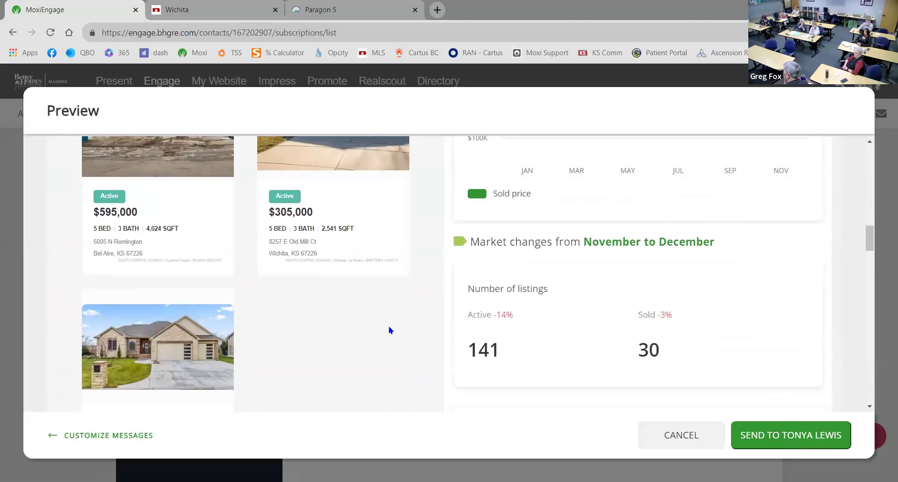
pyautogui.scroll(-10, 387, 333)
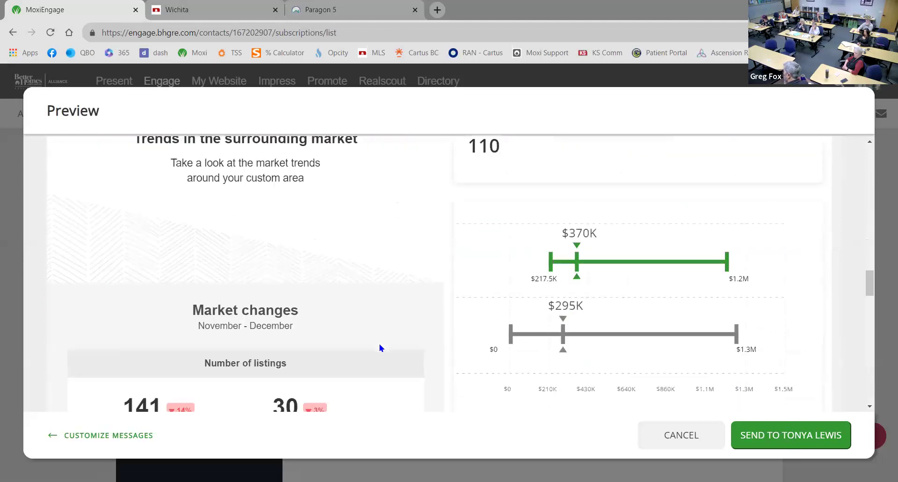
pyautogui.scroll(-10, 374, 363)
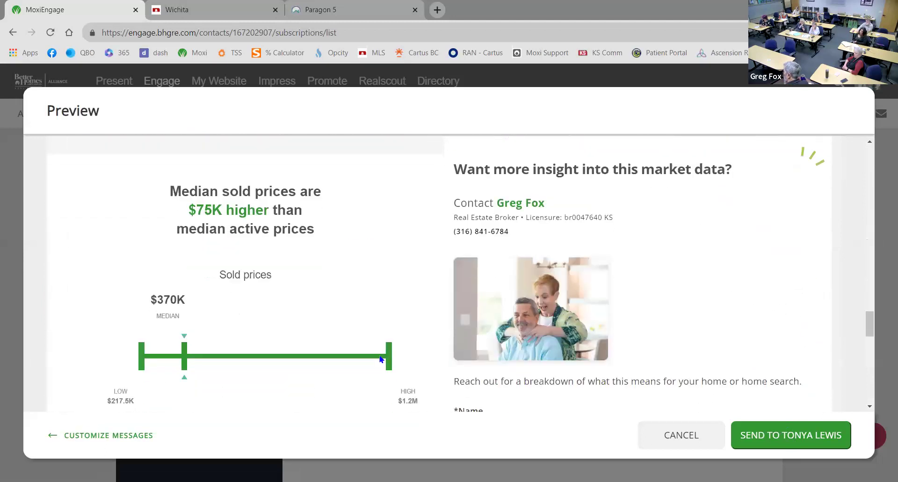
pyautogui.scroll(-4, 311, 379)
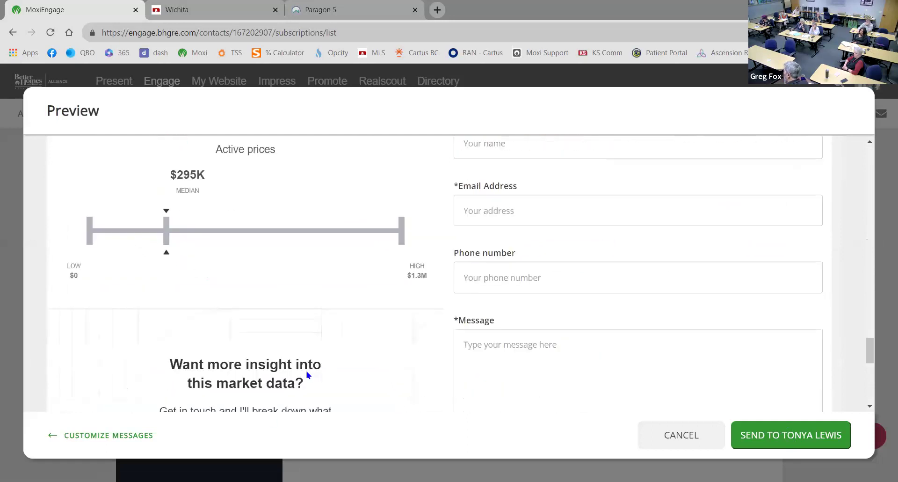
pyautogui.scroll(3, 465, 258)
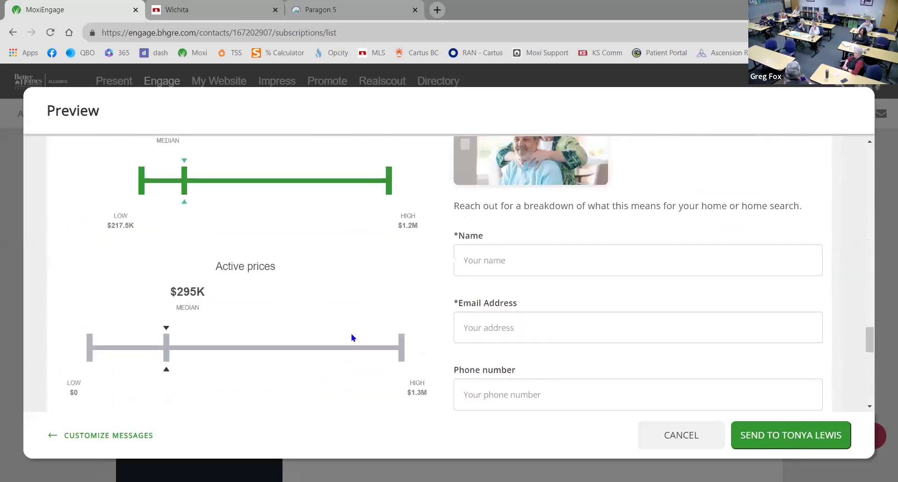
pyautogui.scroll(-10, 301, 346)
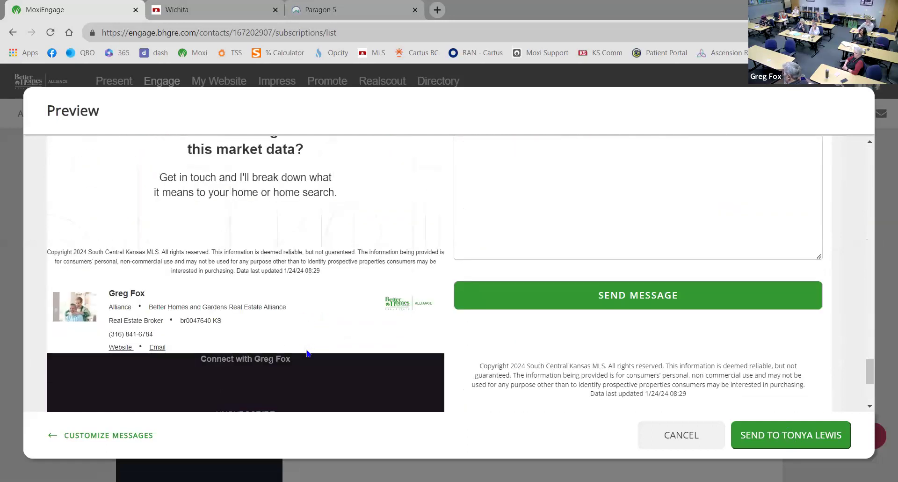
pyautogui.scroll(12, 307, 354)
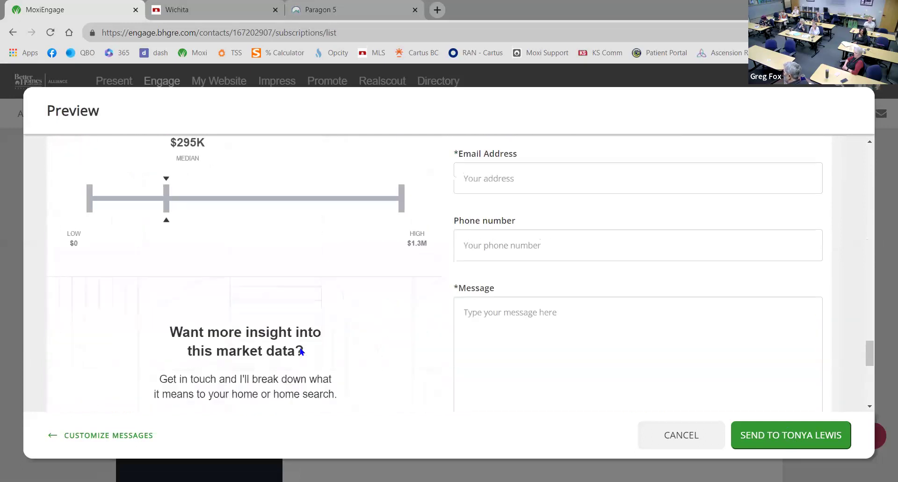
pyautogui.scroll(15, 301, 351)
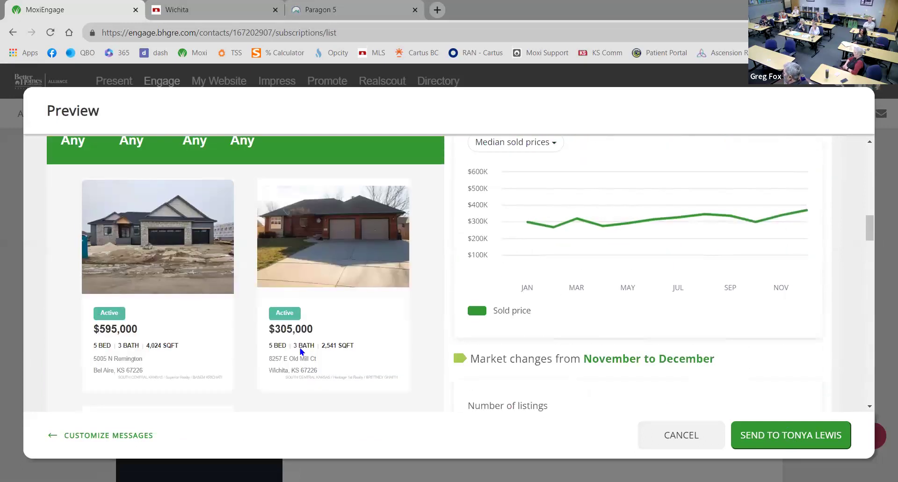
pyautogui.scroll(2, 301, 351)
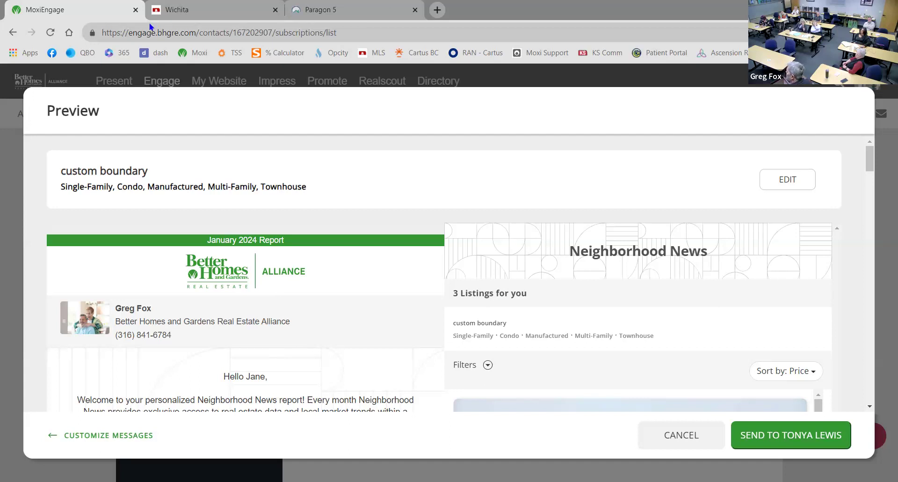
pyautogui.click(733, 447)
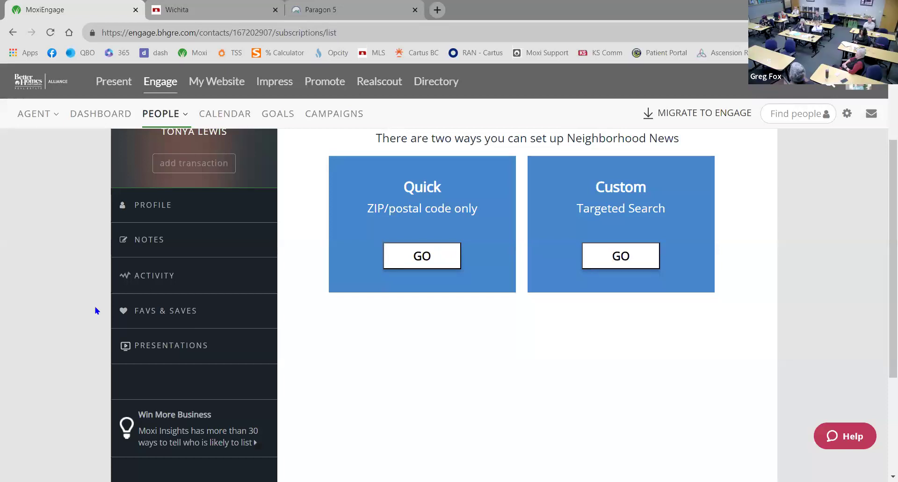
# Return to the agent dashboard with its Stay in flow panel
pyautogui.scroll(3, 99, 252)
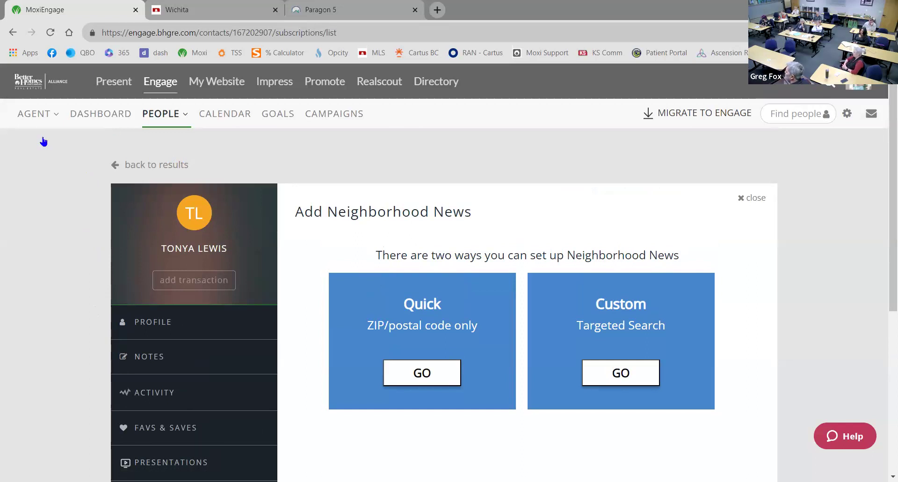
pyautogui.click(101, 114)
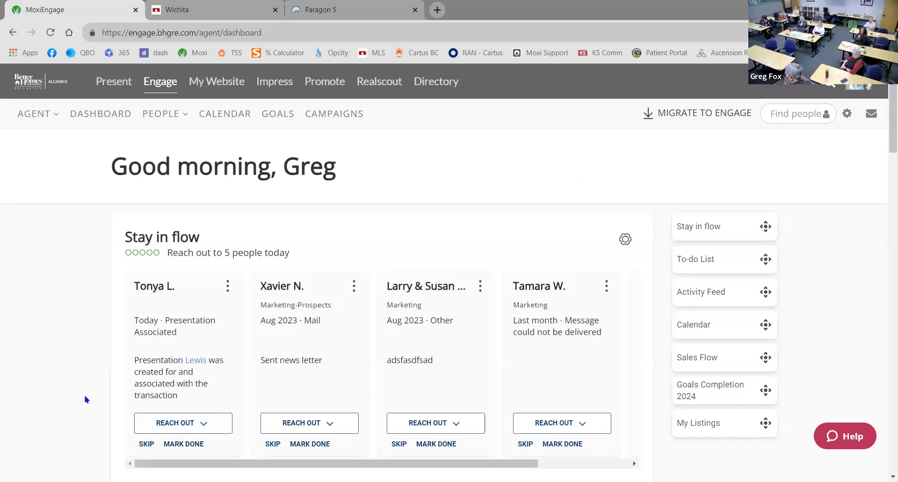
pyautogui.scroll(-4, 86, 403)
# Open the MoxiWorks Support chat from the dashboard's Help button to view its top suggestions
pyautogui.scroll(4, 86, 402)
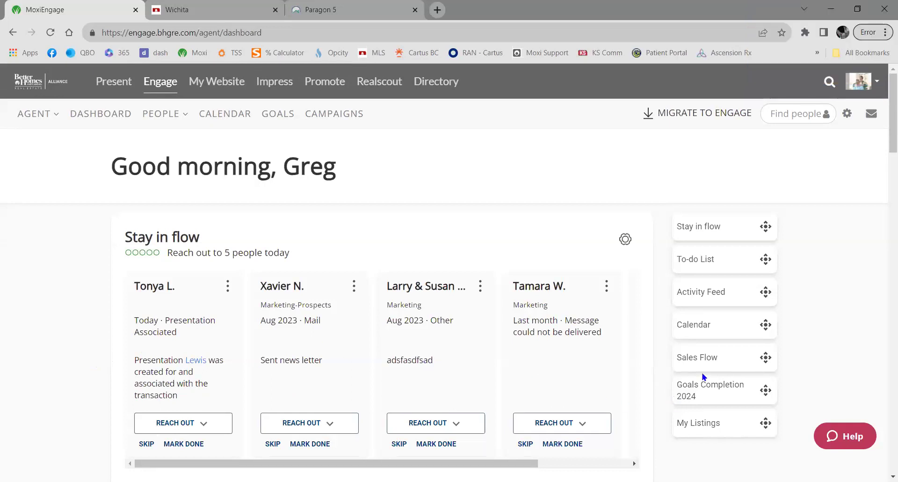
pyautogui.click(846, 436)
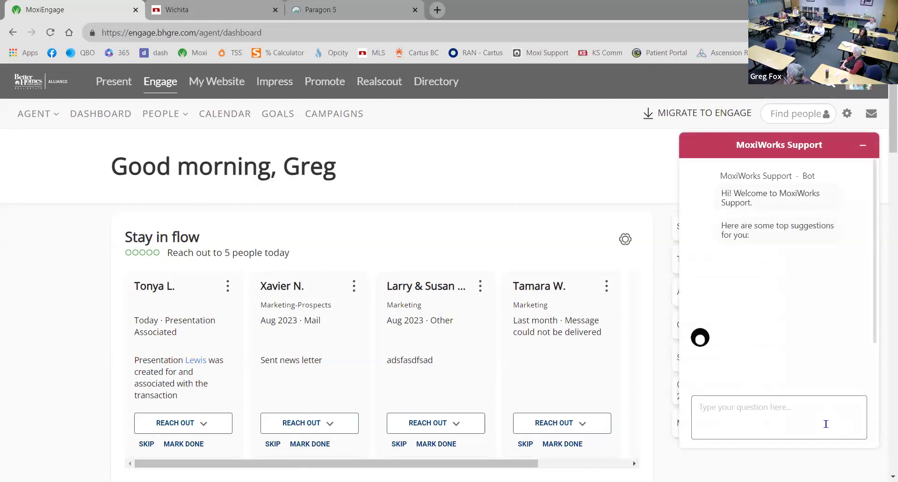
pyautogui.scroll(-1, 799, 346)
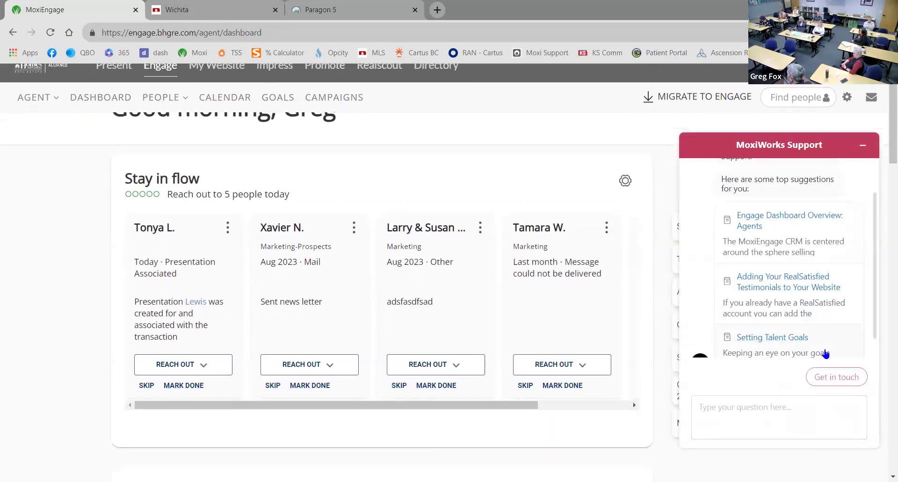